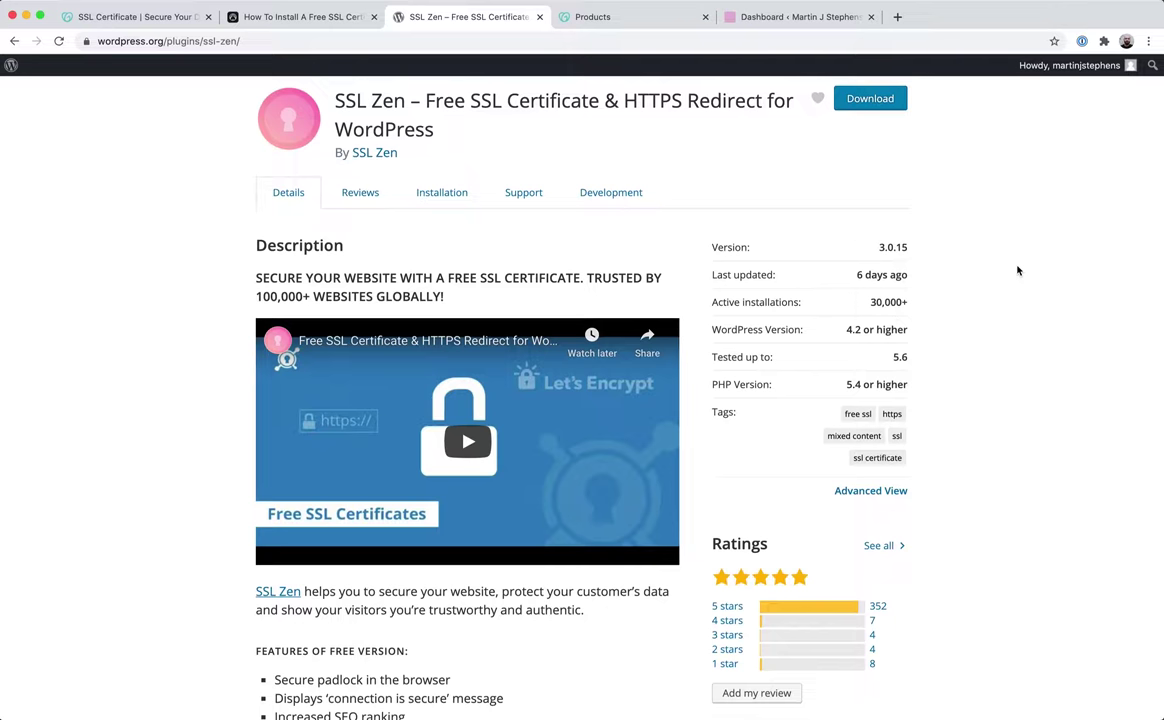
# Review GoDaddy's paid SSL certificate plans, priced £44.99–£139.99 per year.
pyautogui.click(150, 16)
pyautogui.scroll(2, 967, 442)
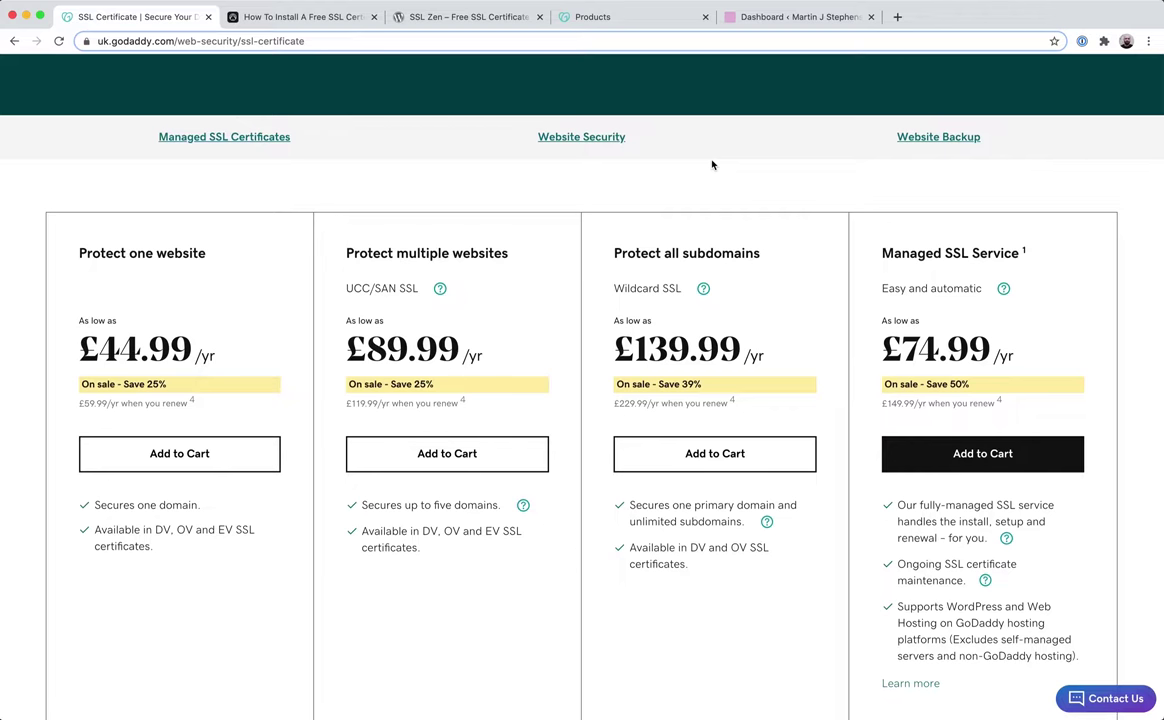
# Close the GoDaddy pricing page and select the Isotropic paragraph on Google's not-secure warnings.
pyautogui.press('super+w')
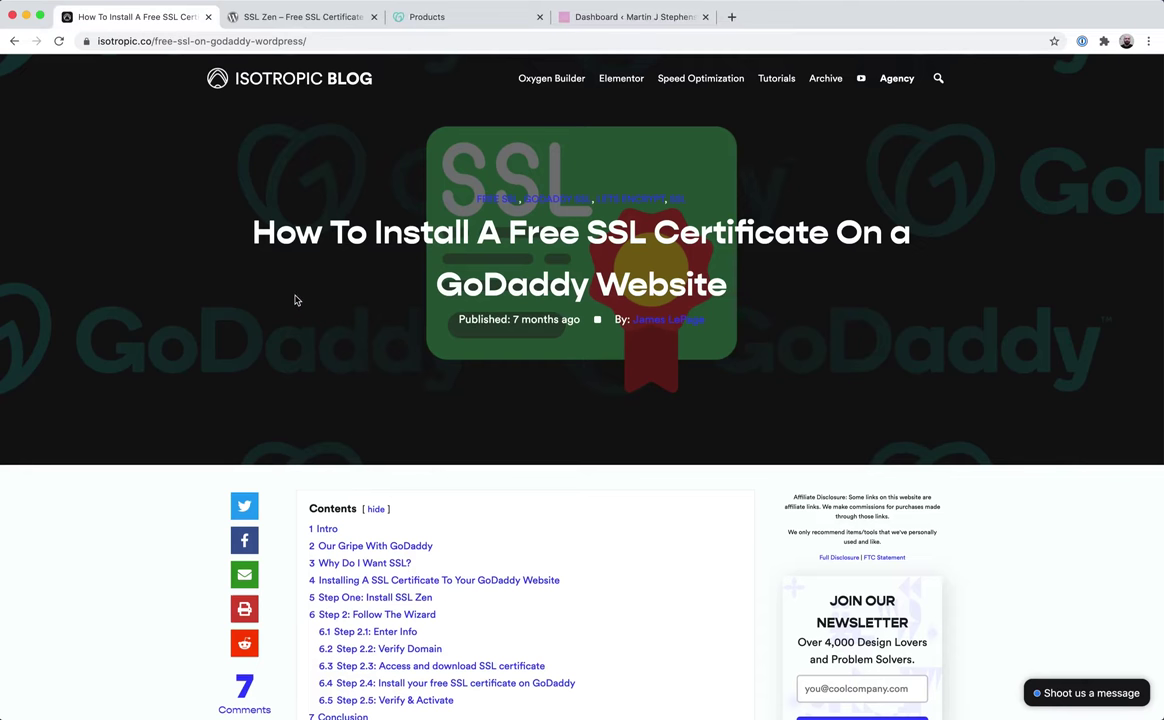
pyautogui.scroll(-3, 462, 486)
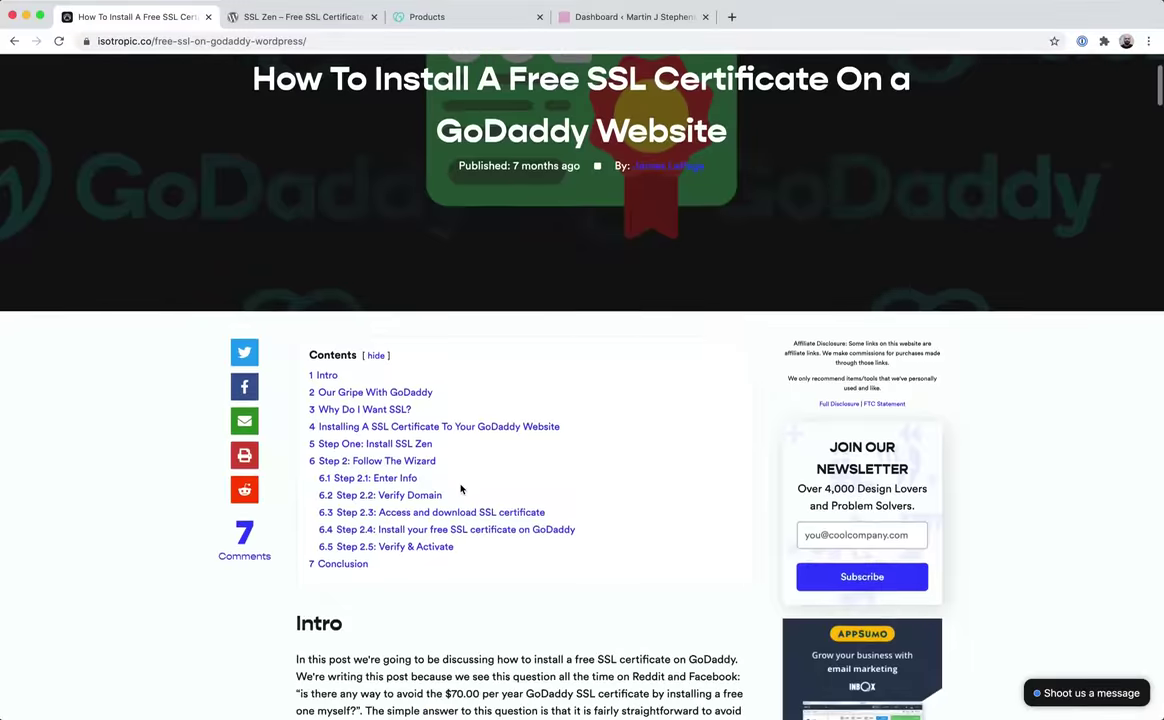
pyautogui.scroll(-15, 462, 488)
pyautogui.tripleClick(462, 488)
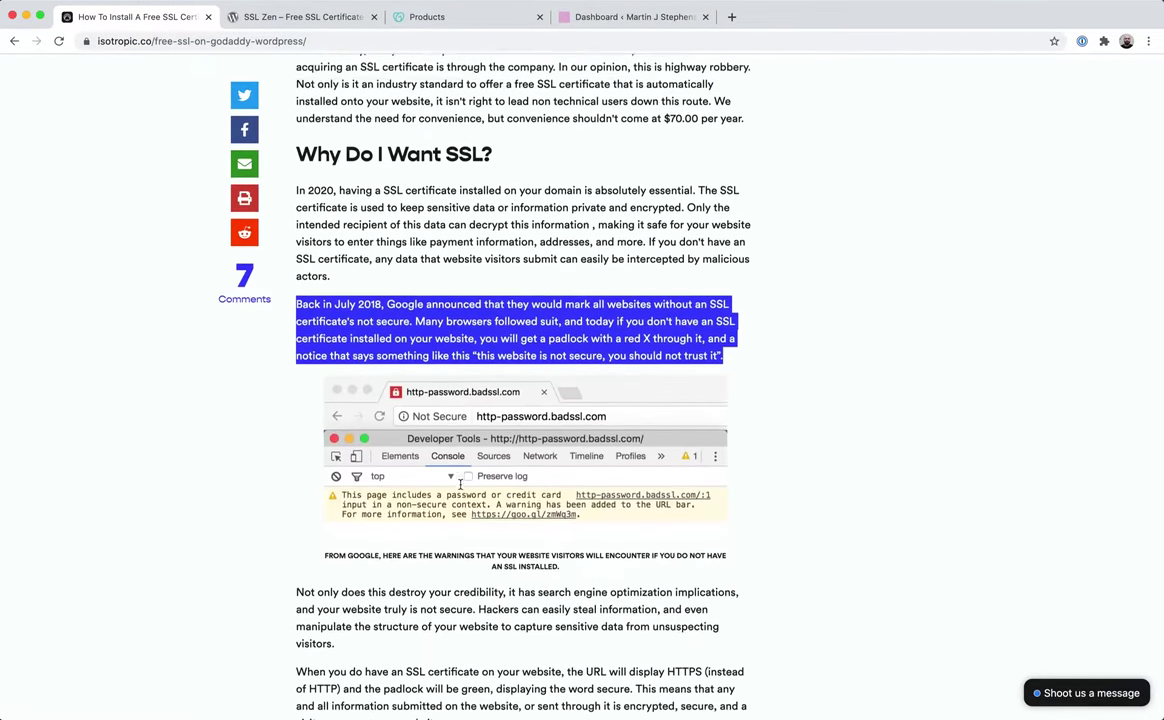
# Read through the rest of the Isotropic free SSL guide, then close it.
pyautogui.scroll(-10, 461, 486)
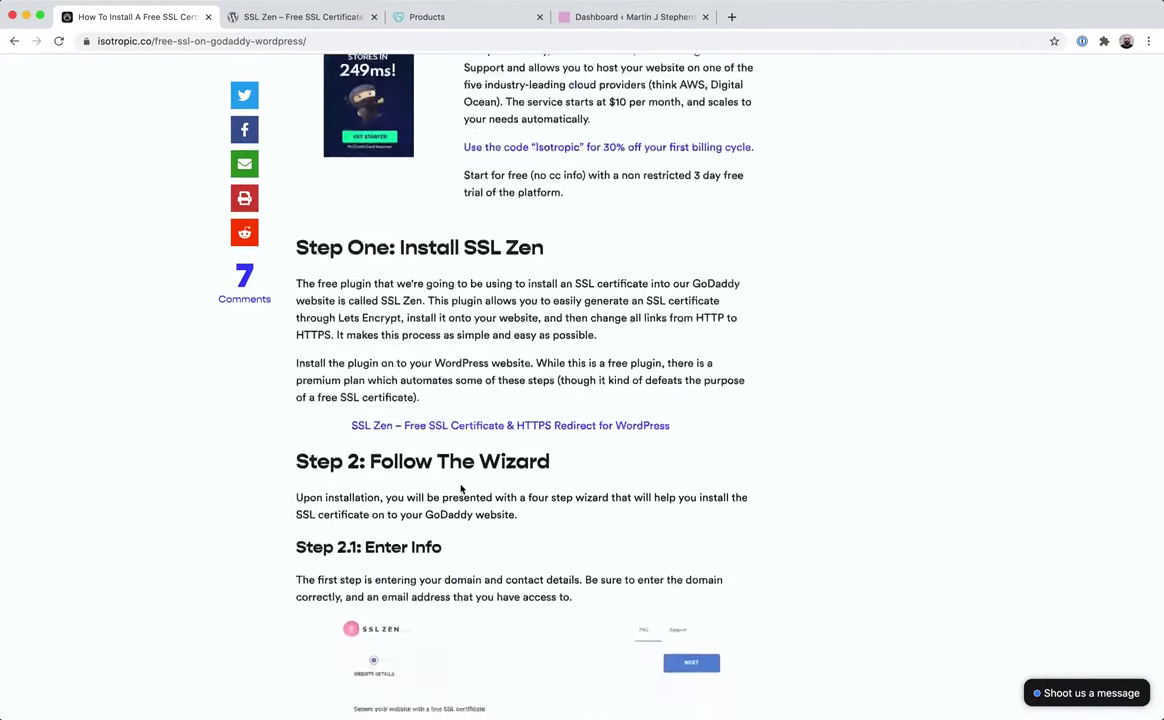
pyautogui.scroll(-4, 461, 488)
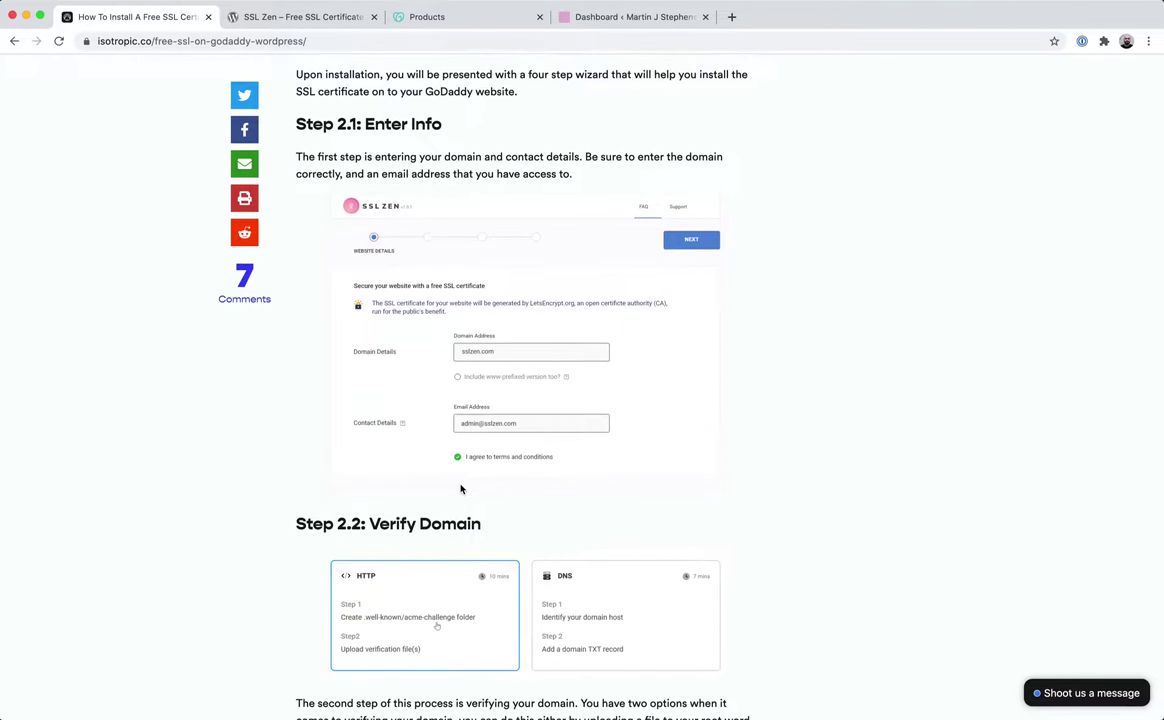
pyautogui.scroll(-7, 461, 488)
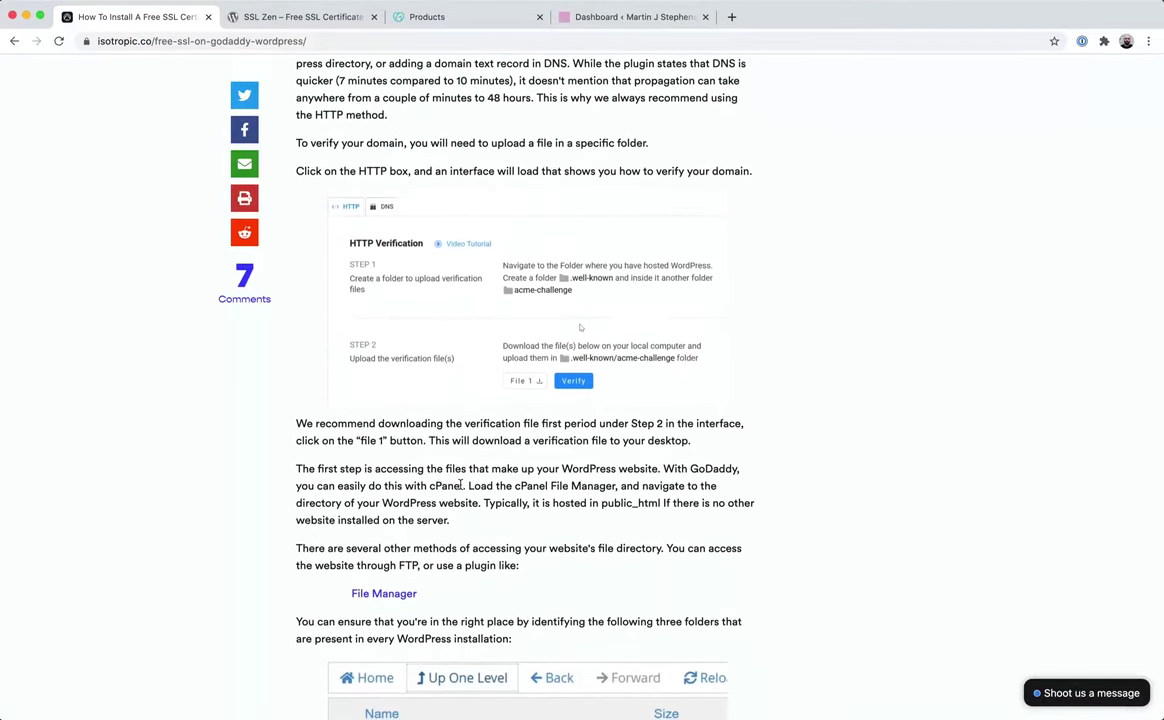
pyautogui.scroll(-1, 461, 486)
pyautogui.scroll(-5, 461, 488)
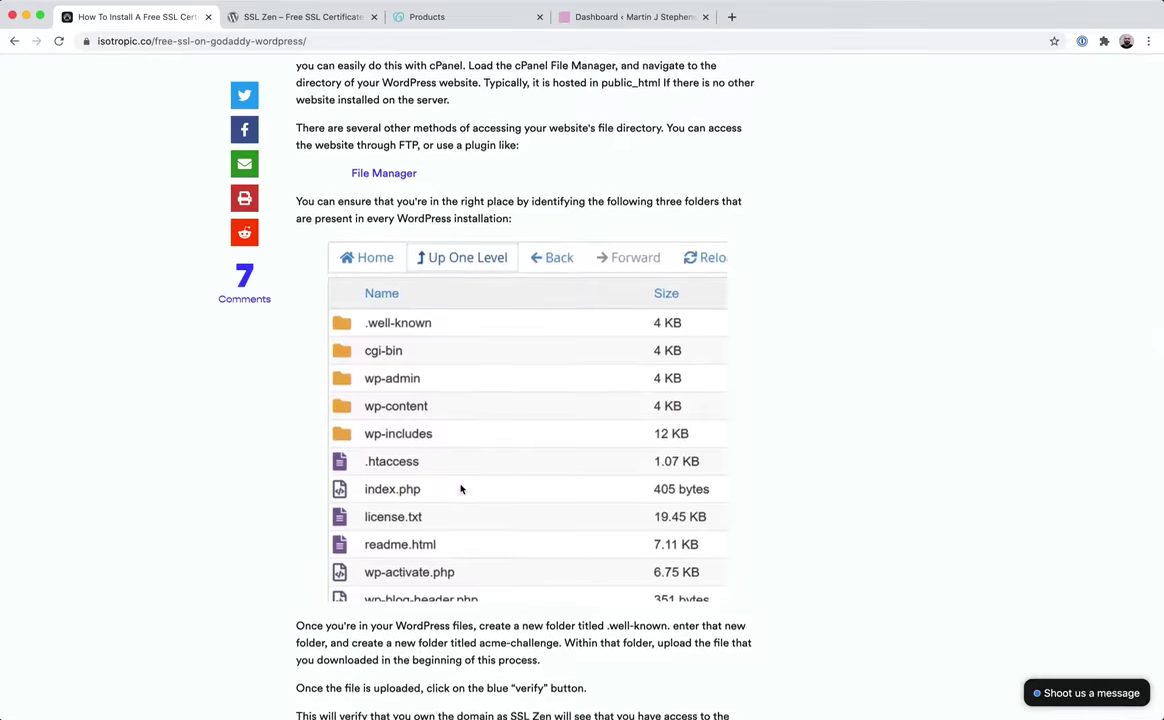
pyautogui.scroll(5, 460, 484)
pyautogui.scroll(7, 461, 486)
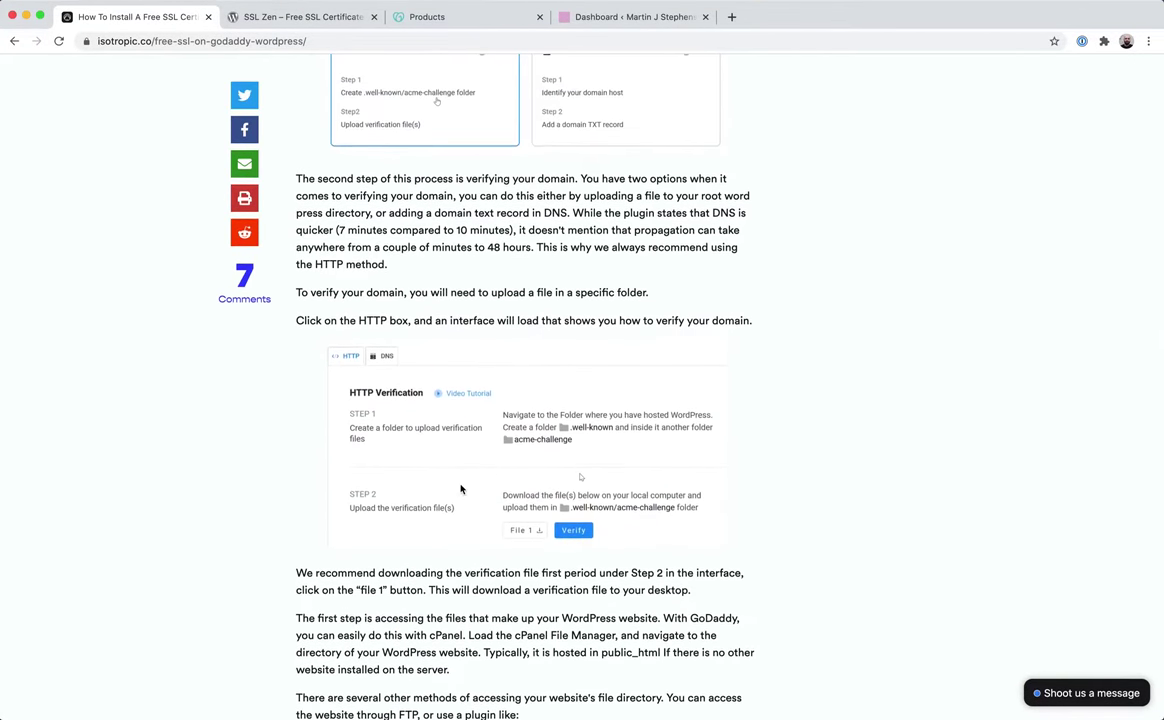
pyautogui.scroll(10, 461, 487)
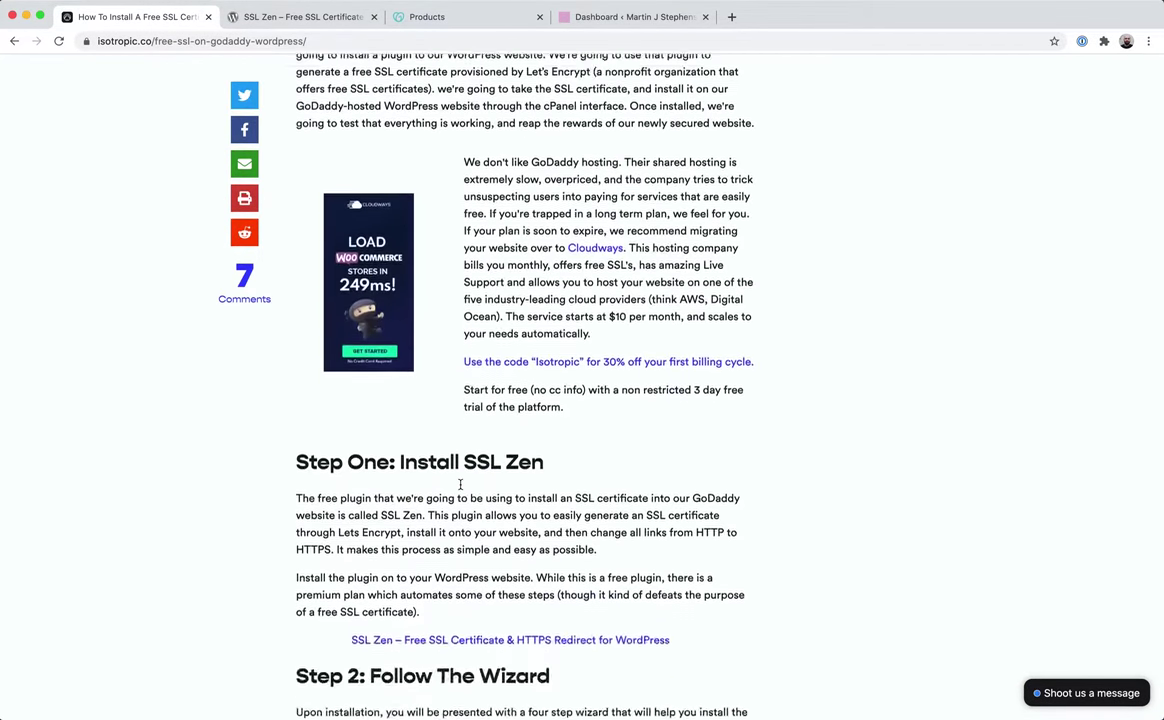
pyautogui.click(208, 19)
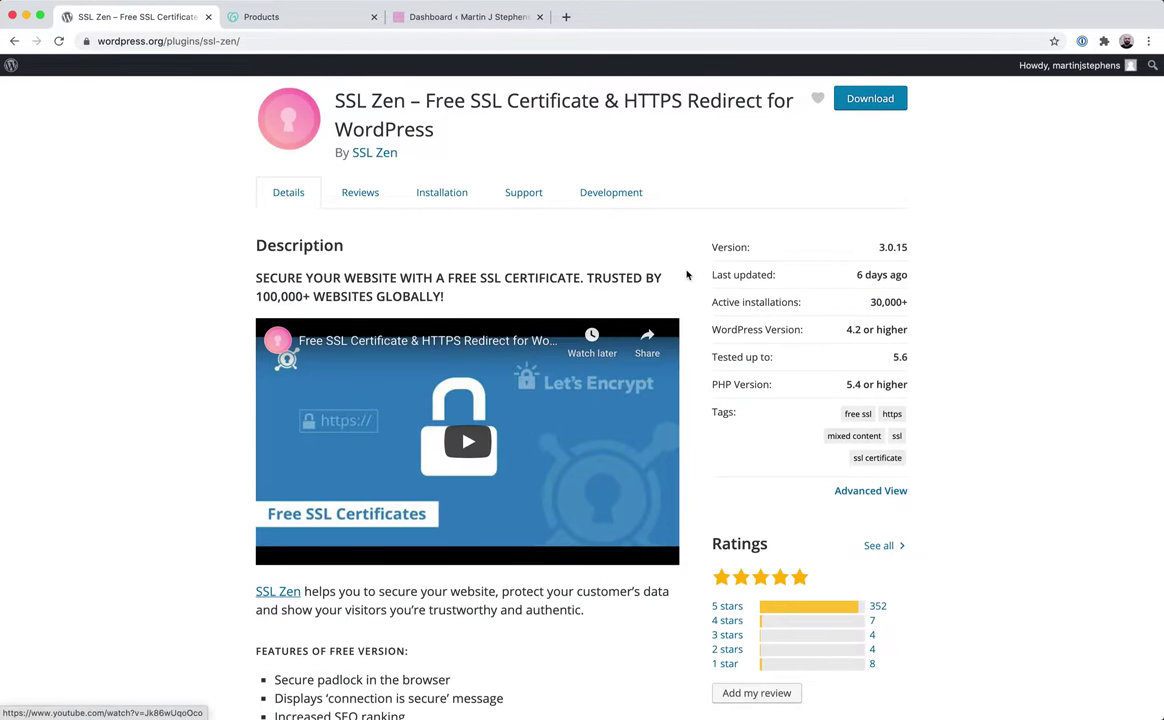
# Browse the SSL Zen support forum topics on WordPress.org, then close the forum page.
pyautogui.scroll(1, 1012, 369)
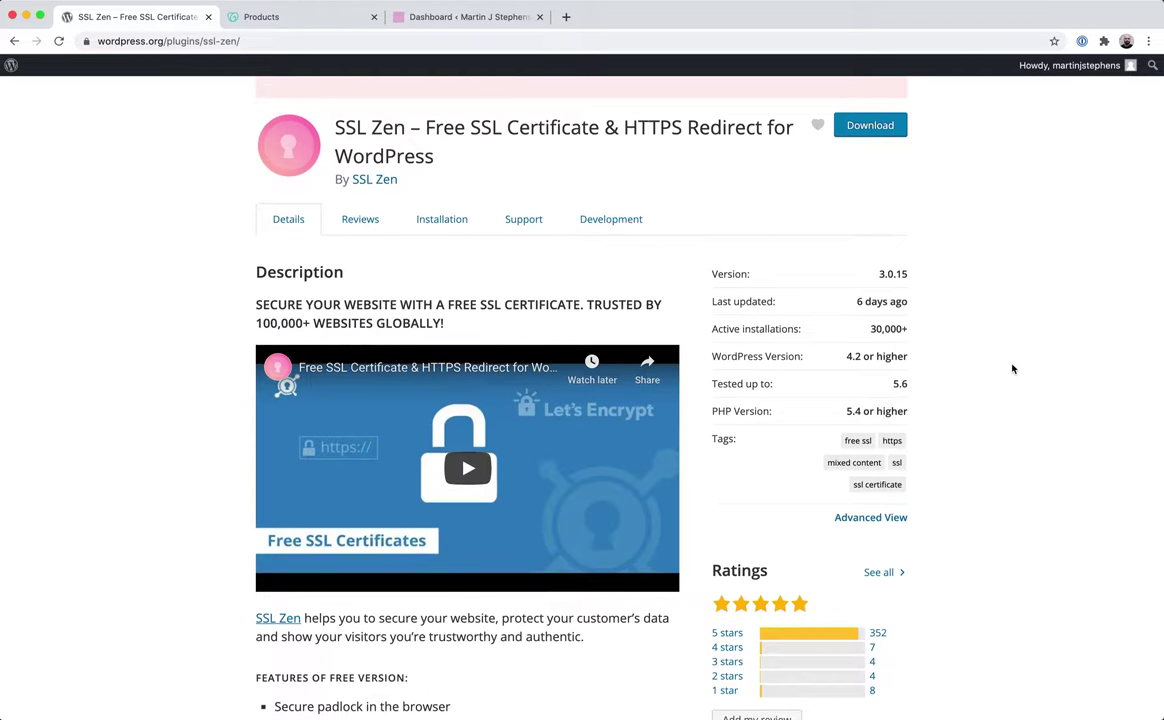
pyautogui.scroll(3, 1012, 369)
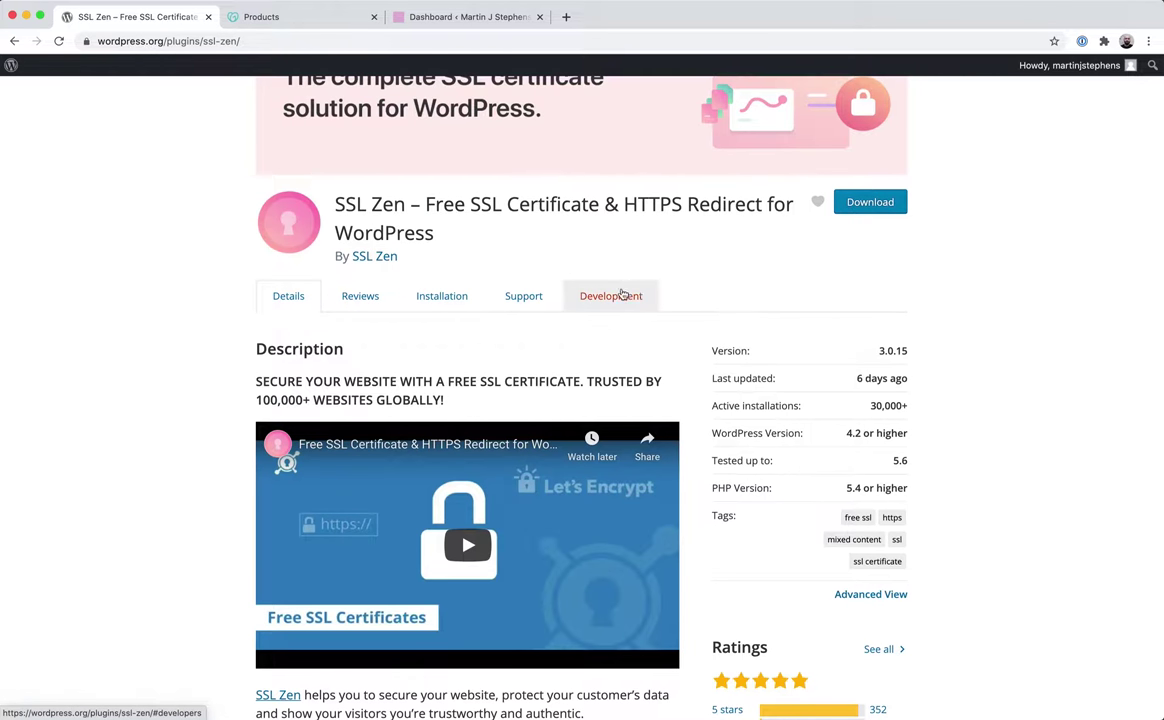
pyautogui.click(540, 299)
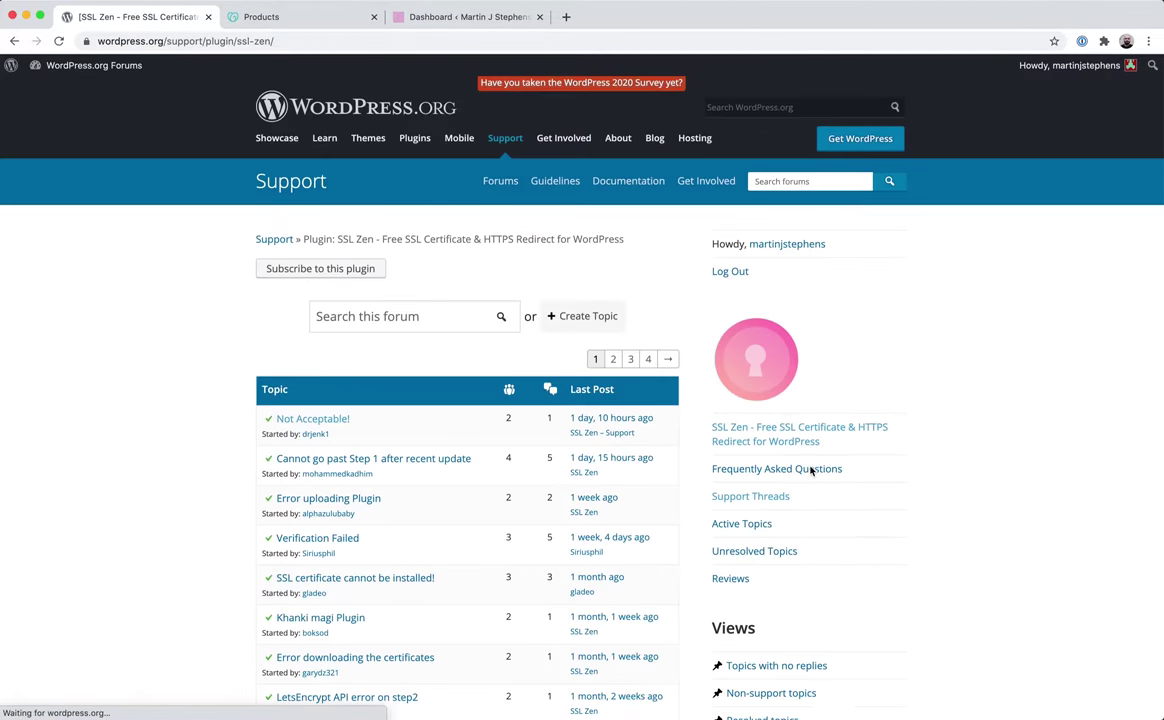
pyautogui.scroll(-5, 811, 471)
pyautogui.scroll(-1, 811, 471)
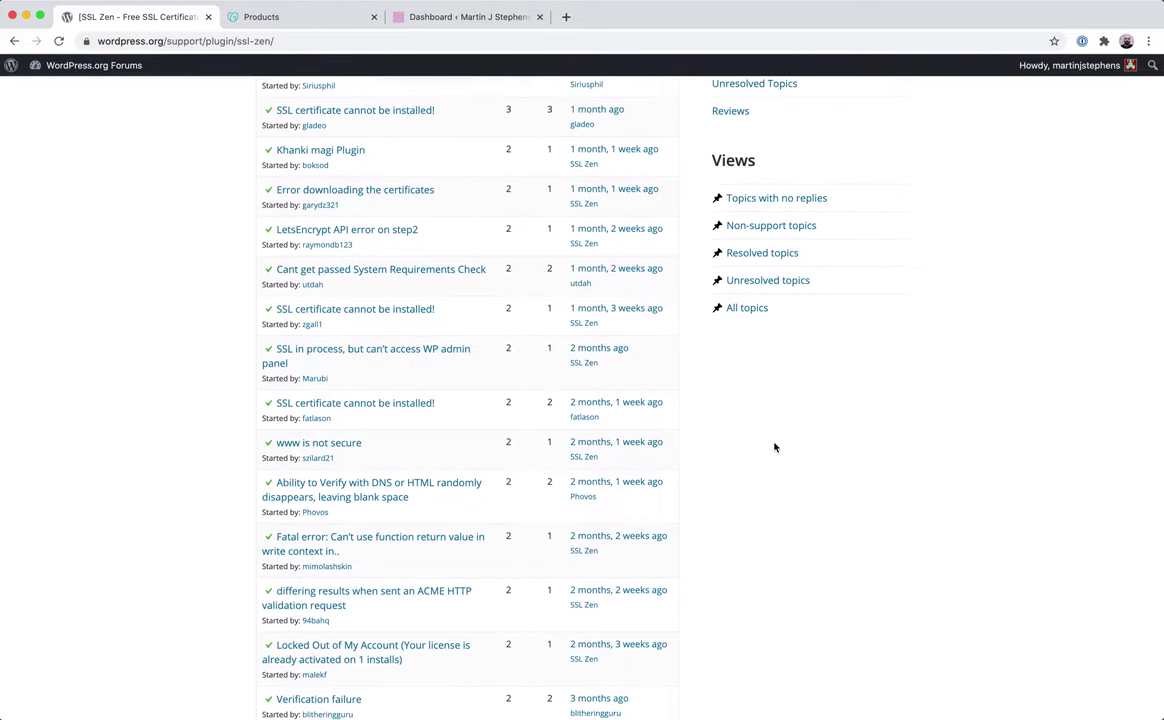
pyautogui.scroll(5, 774, 447)
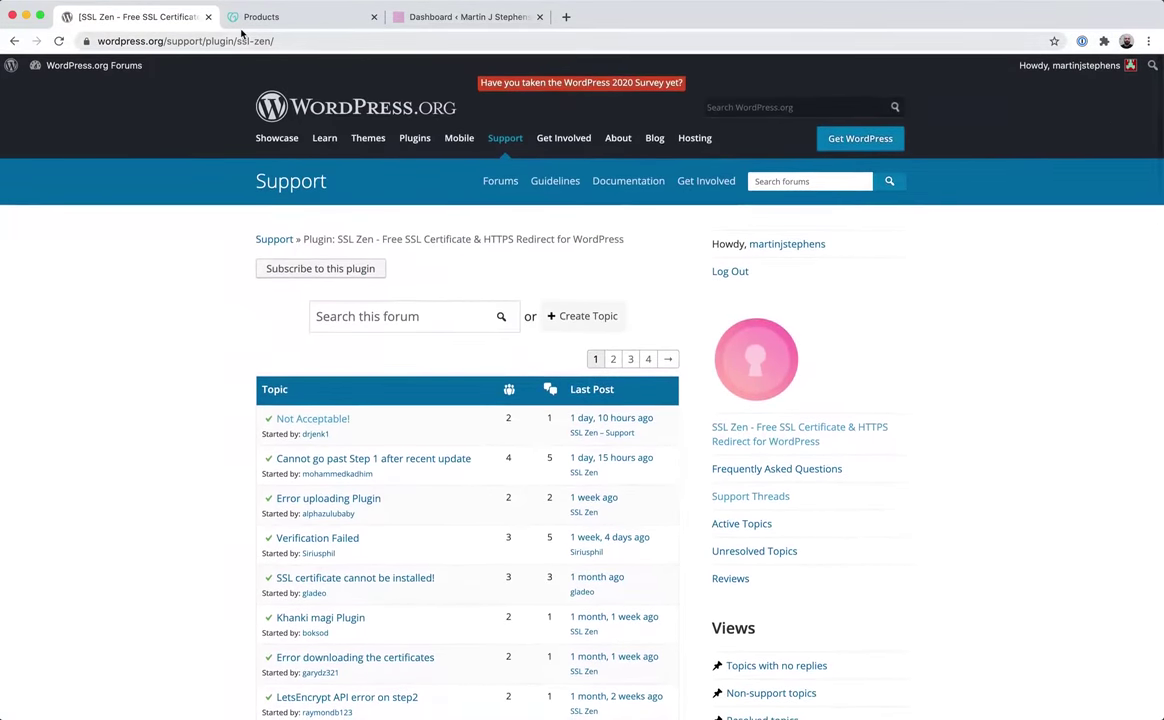
pyautogui.click(208, 17)
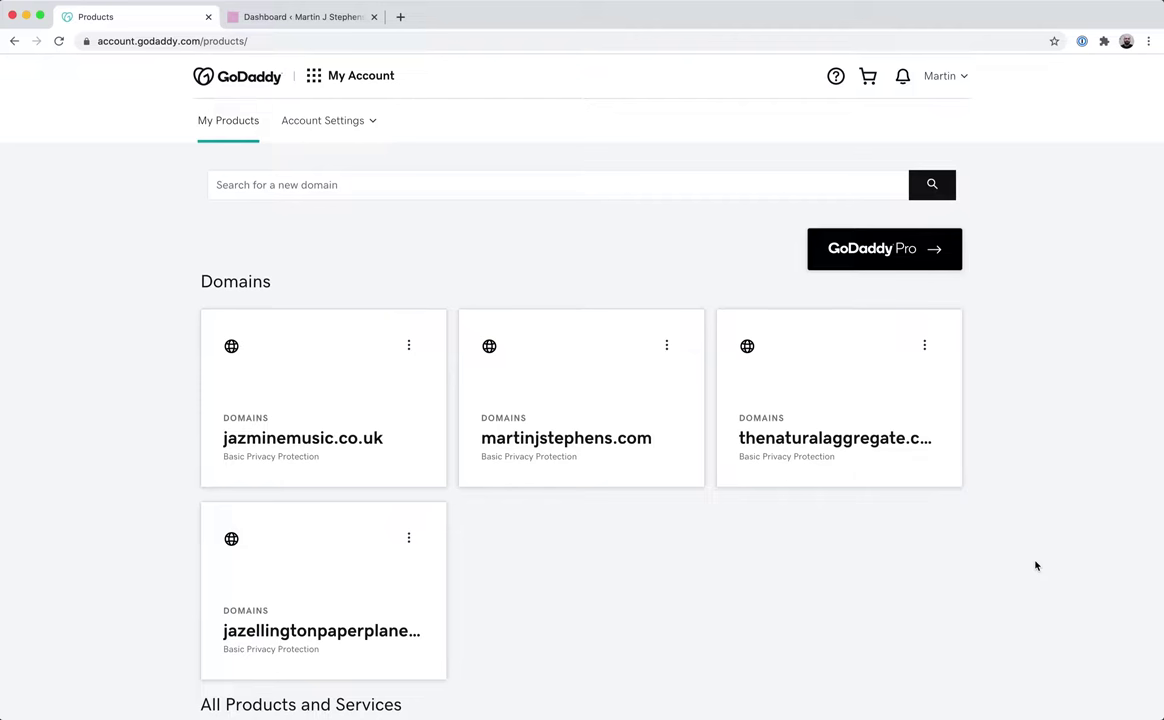
# Switch to the Martin J Stephens WordPress dashboard.
pyautogui.click(300, 17)
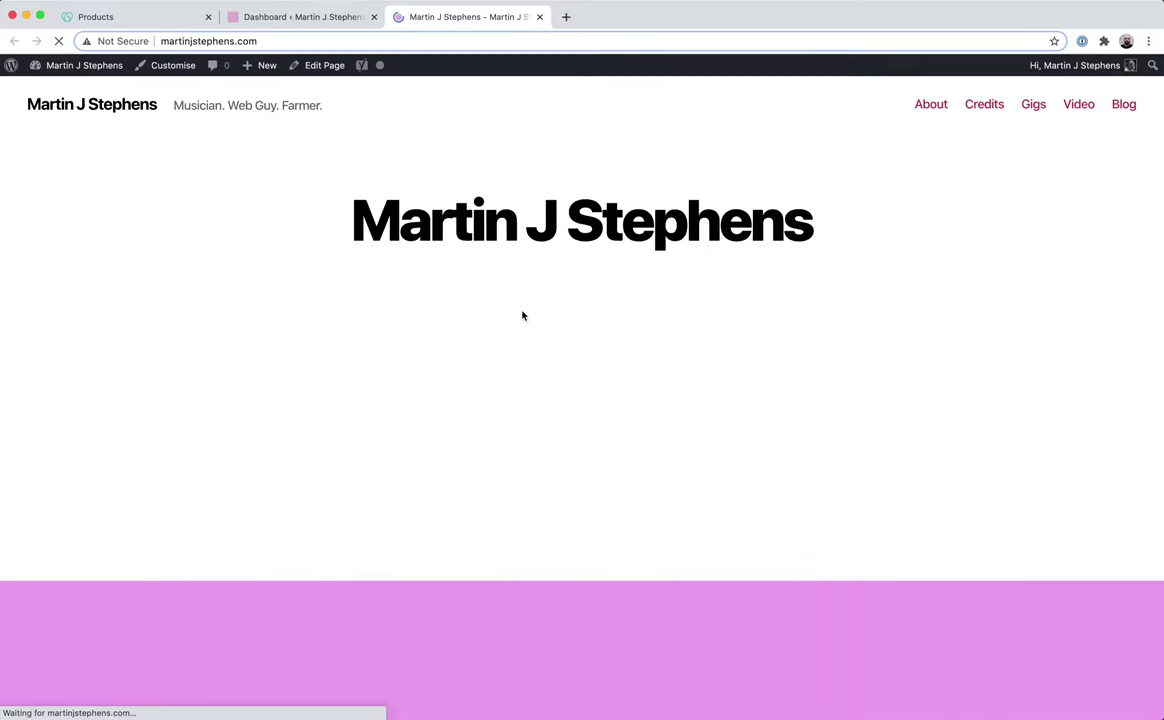
# Check the live martinjstephens.com connection details showing Not Secure, then return to GoDaddy My Products.
pyautogui.scroll(-5, 1011, 492)
pyautogui.scroll(-3, 1008, 490)
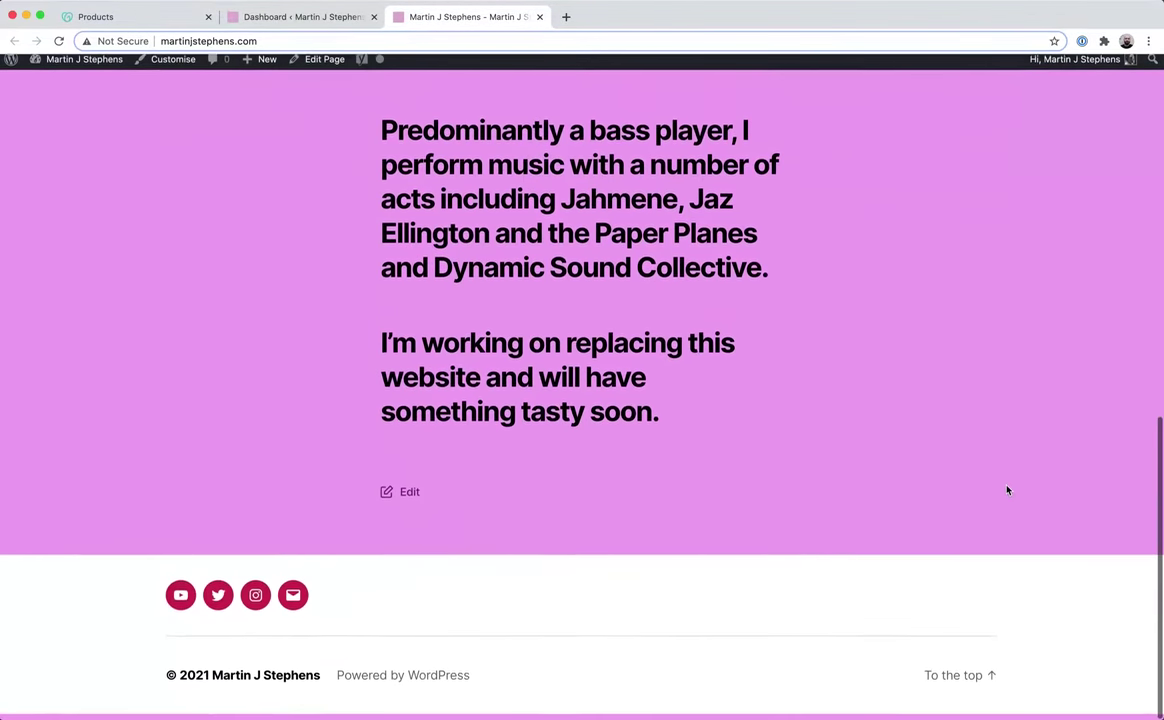
pyautogui.scroll(12, 975, 470)
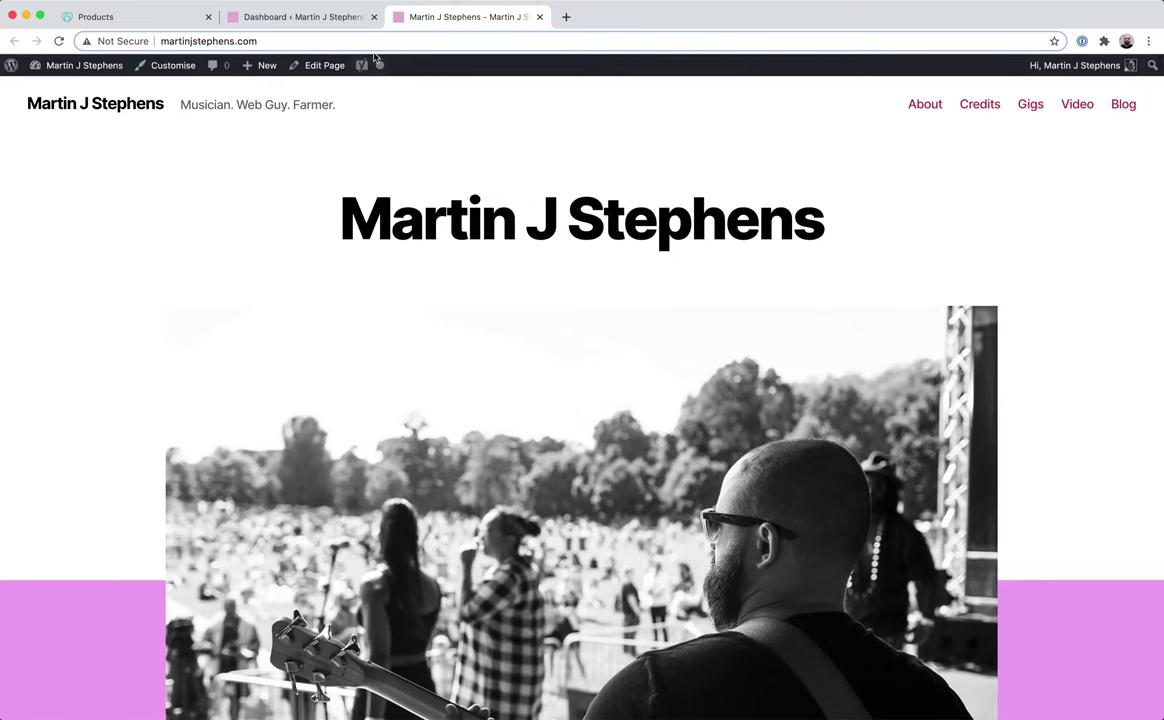
pyautogui.click(120, 41)
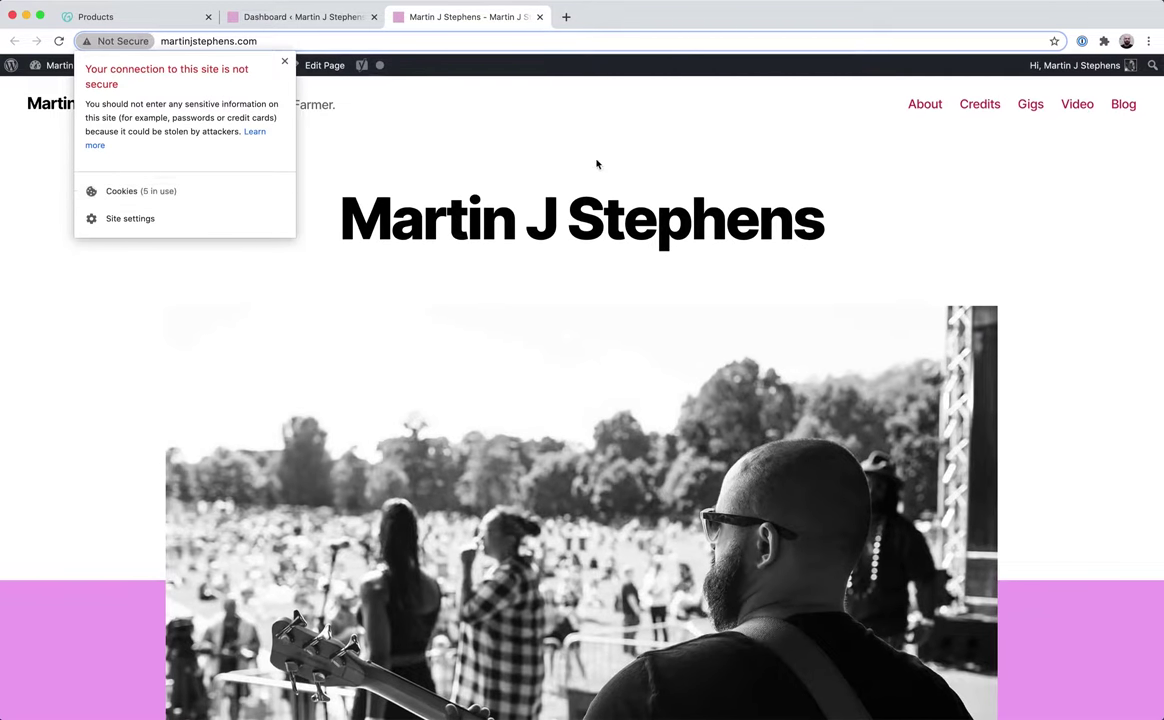
pyautogui.click(597, 164)
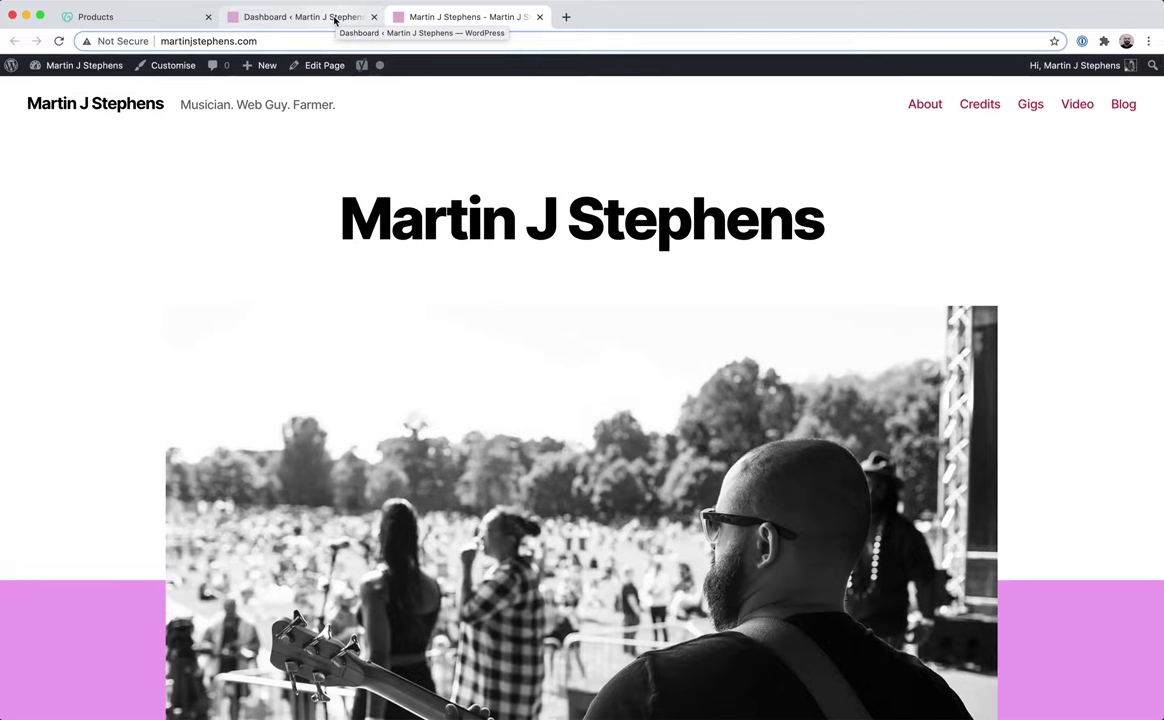
pyautogui.click(164, 19)
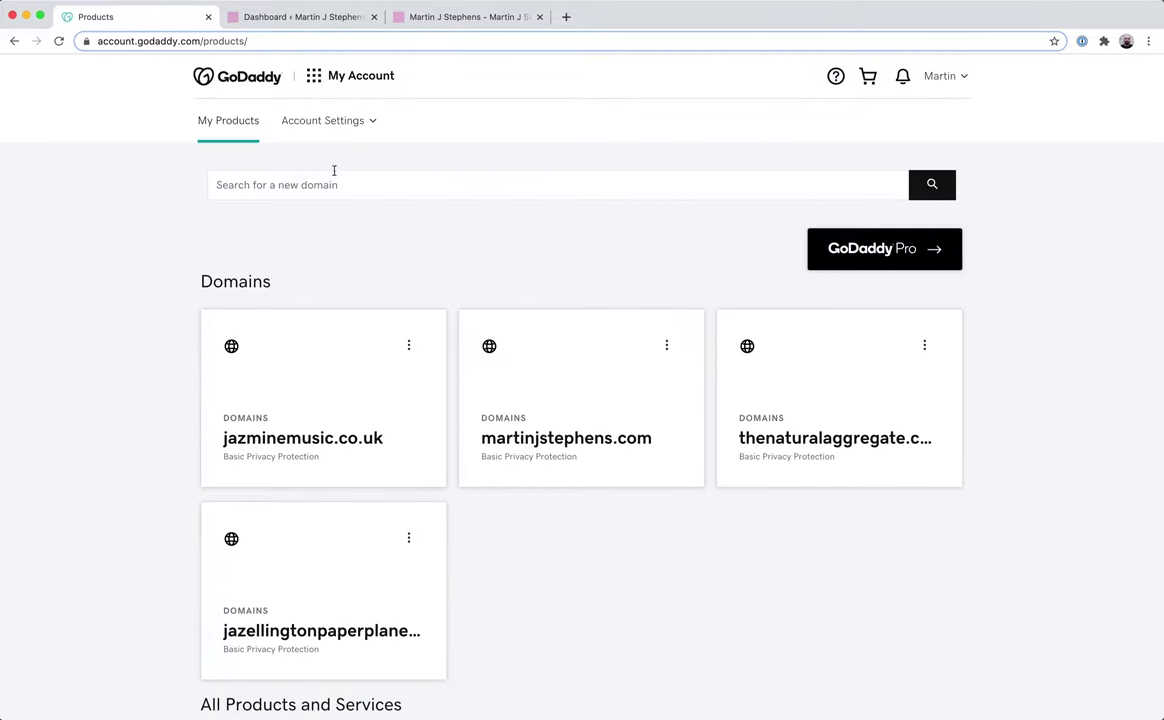
# Search for 'SSL Zen' on the WordPress Add Plugins page.
pyautogui.click(300, 17)
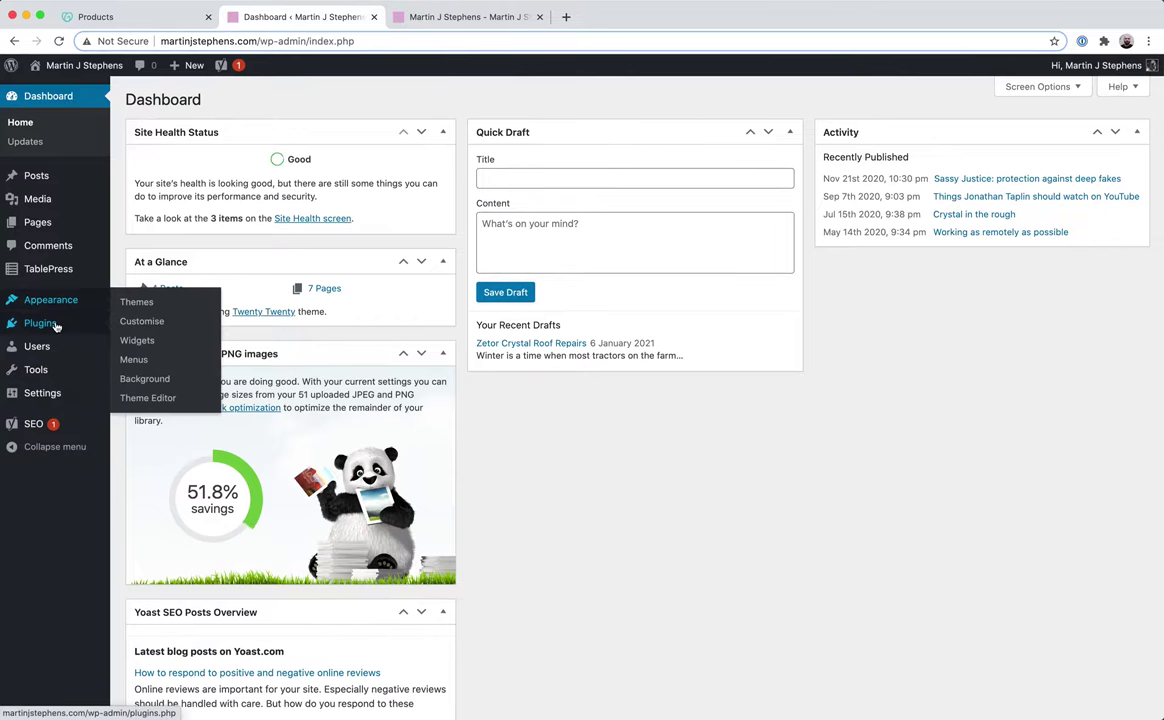
pyautogui.moveTo(55, 326)
pyautogui.click(140, 342)
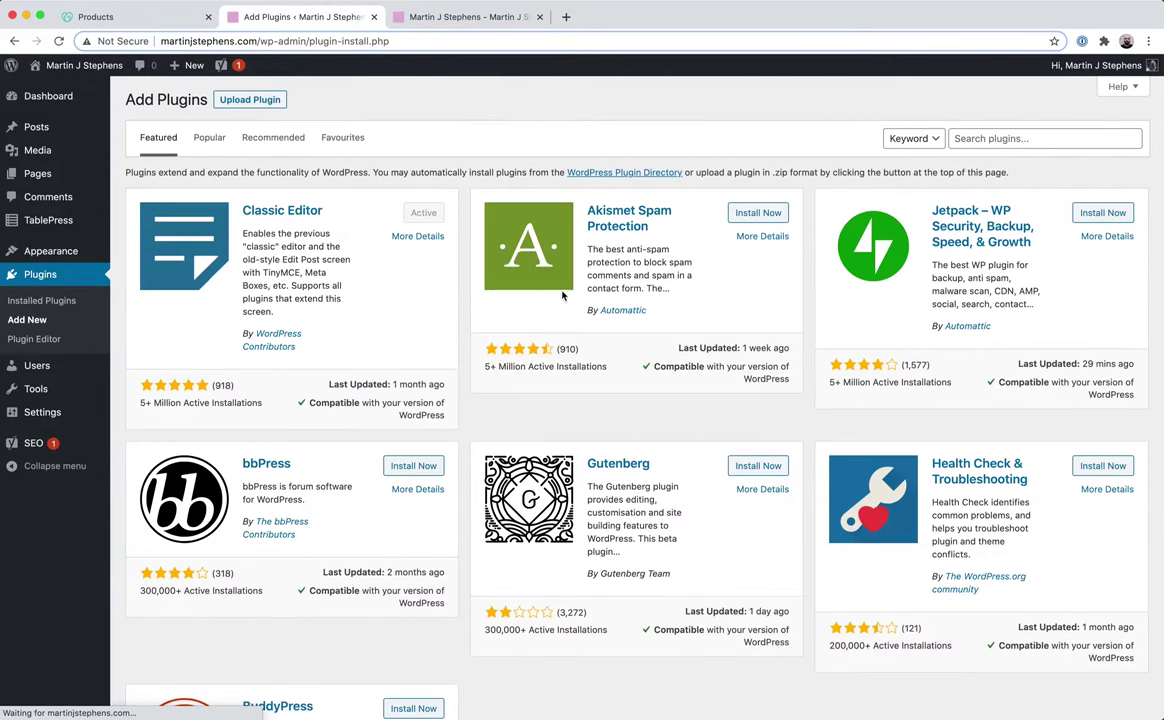
pyautogui.click(975, 138)
pyautogui.write('SSL Ze')
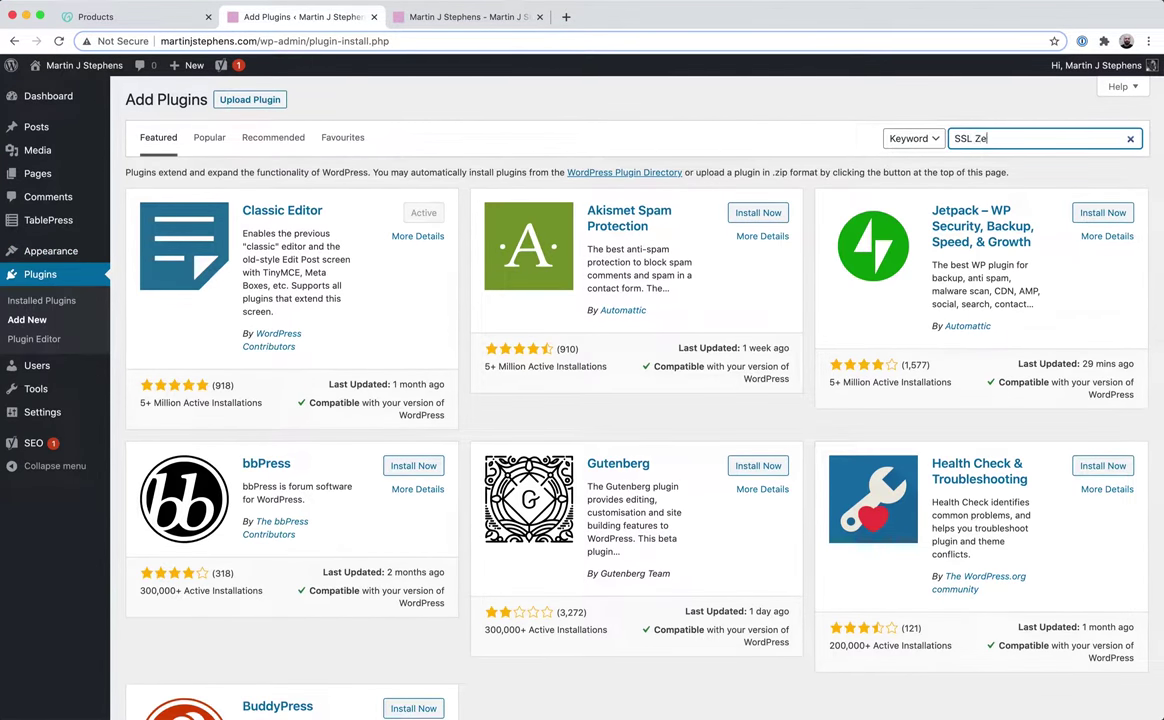
pyautogui.write('n')
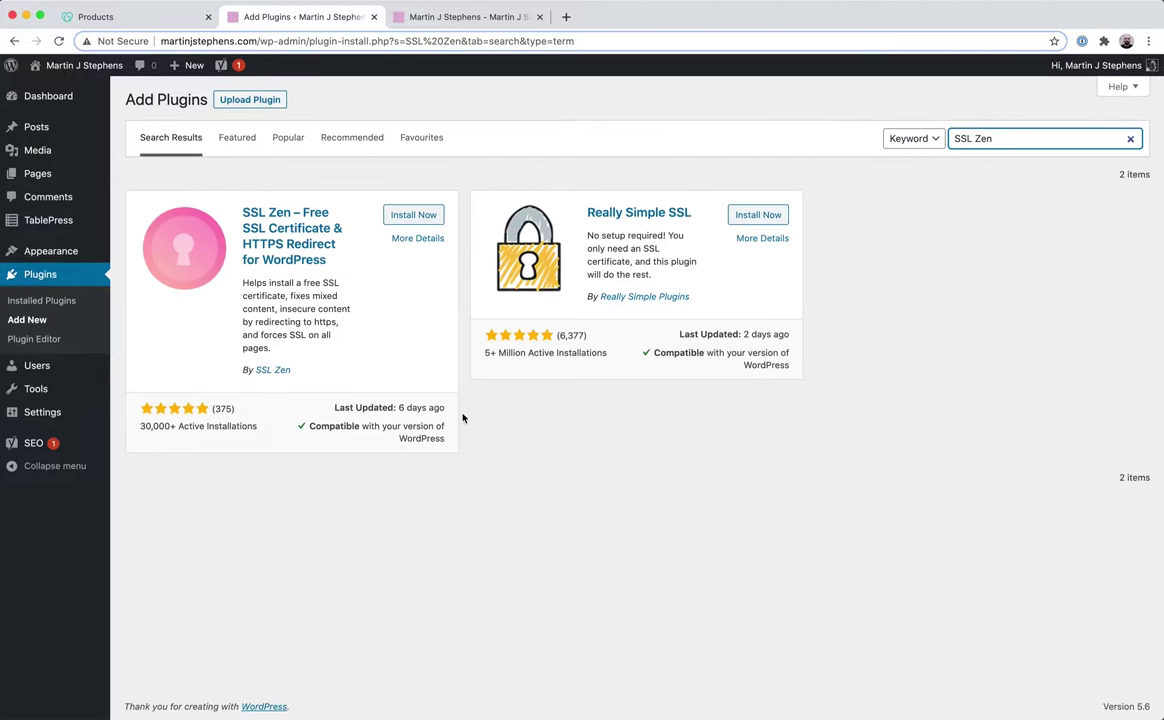
# Install and activate SSL Zen, skipping its opt-in prompt.
pyautogui.click(406, 214)
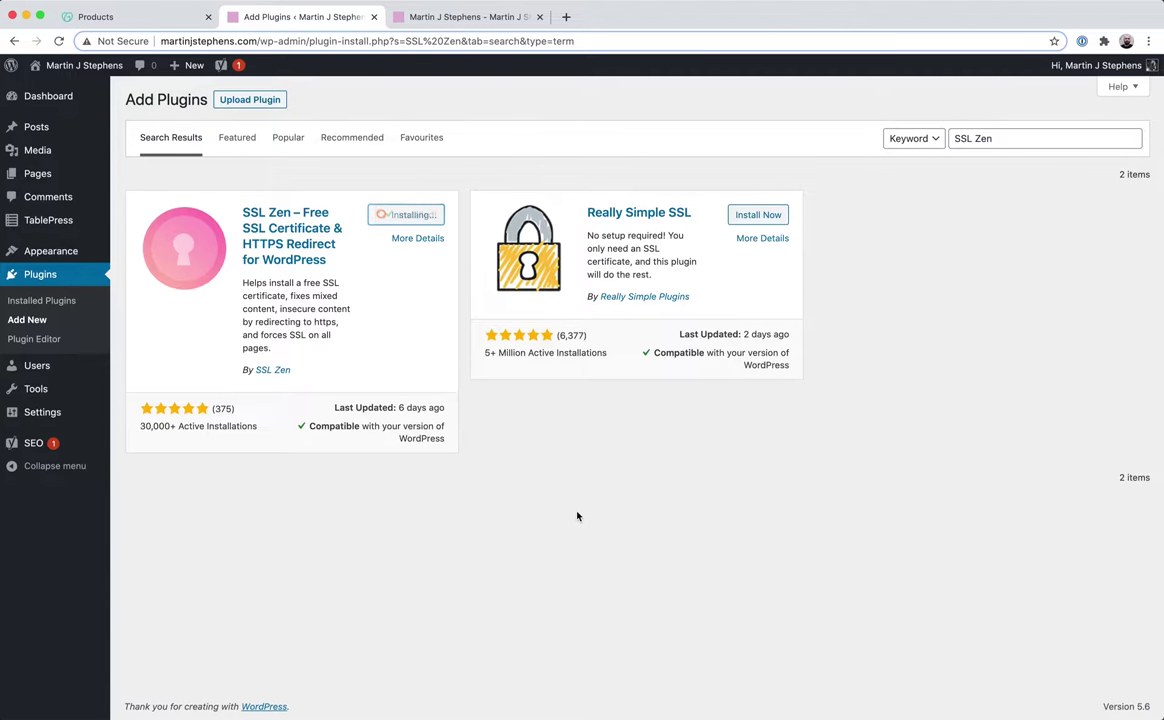
pyautogui.click(419, 215)
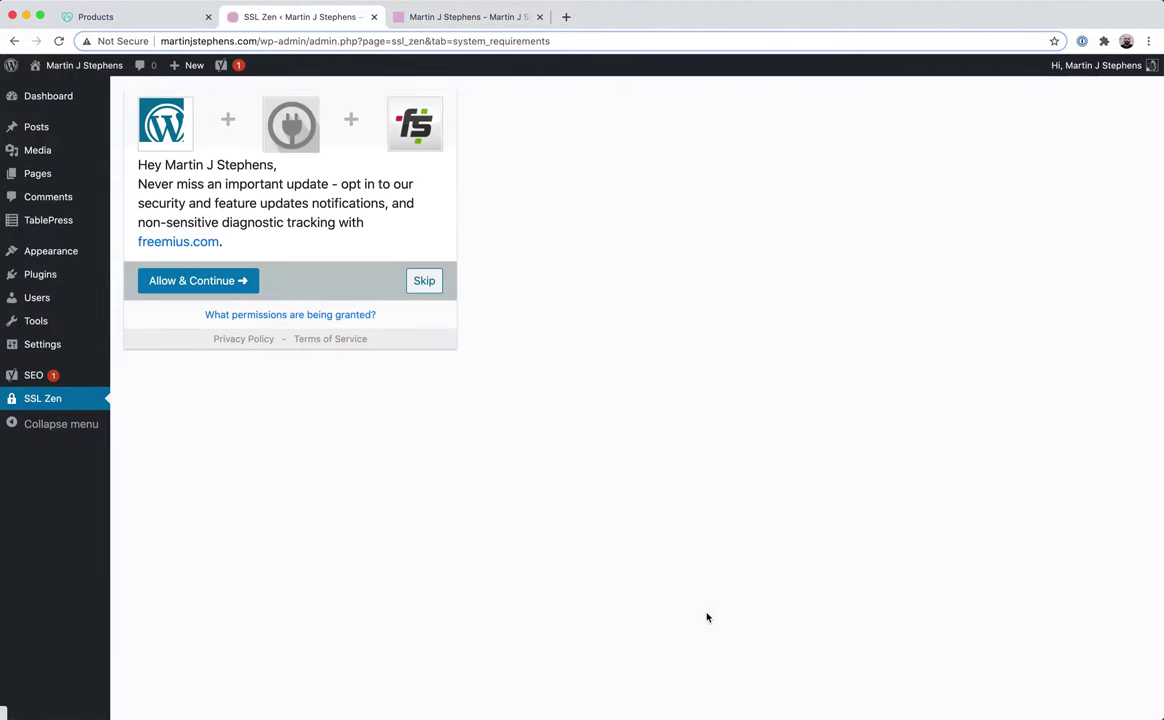
pyautogui.click(423, 283)
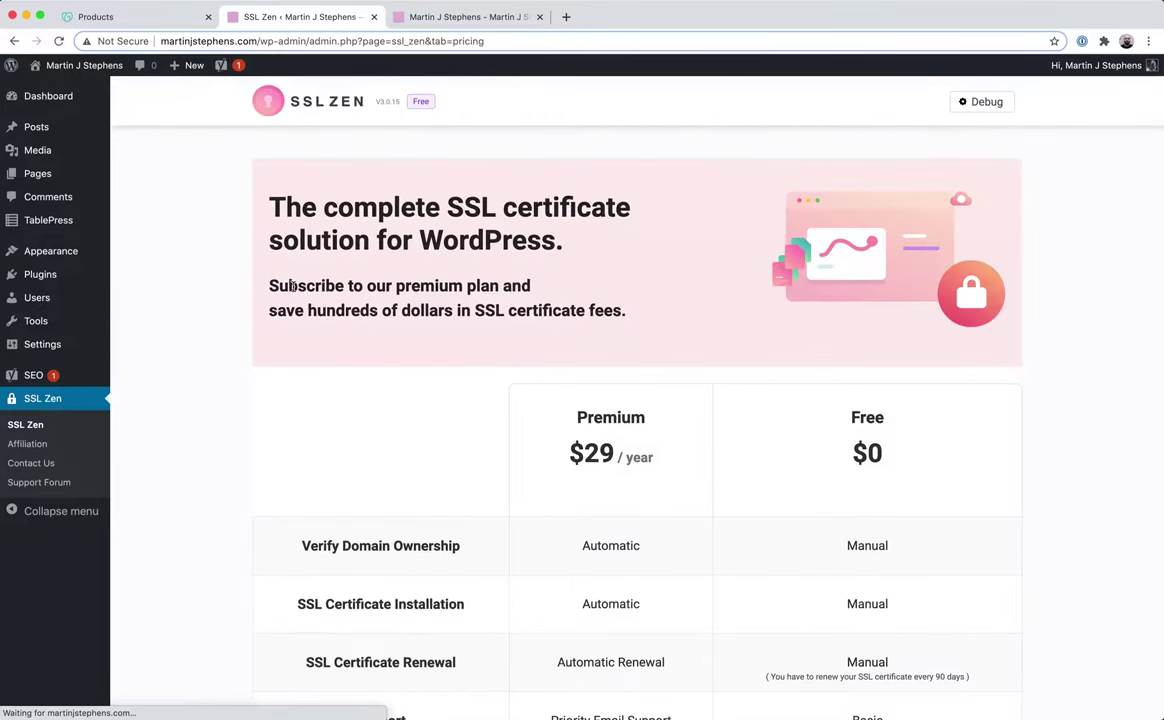
# Scroll through the SSL Zen pricing table comparing Premium ($29/year) and Free plans.
pyautogui.scroll(-2, 336, 411)
pyautogui.scroll(-3, 336, 411)
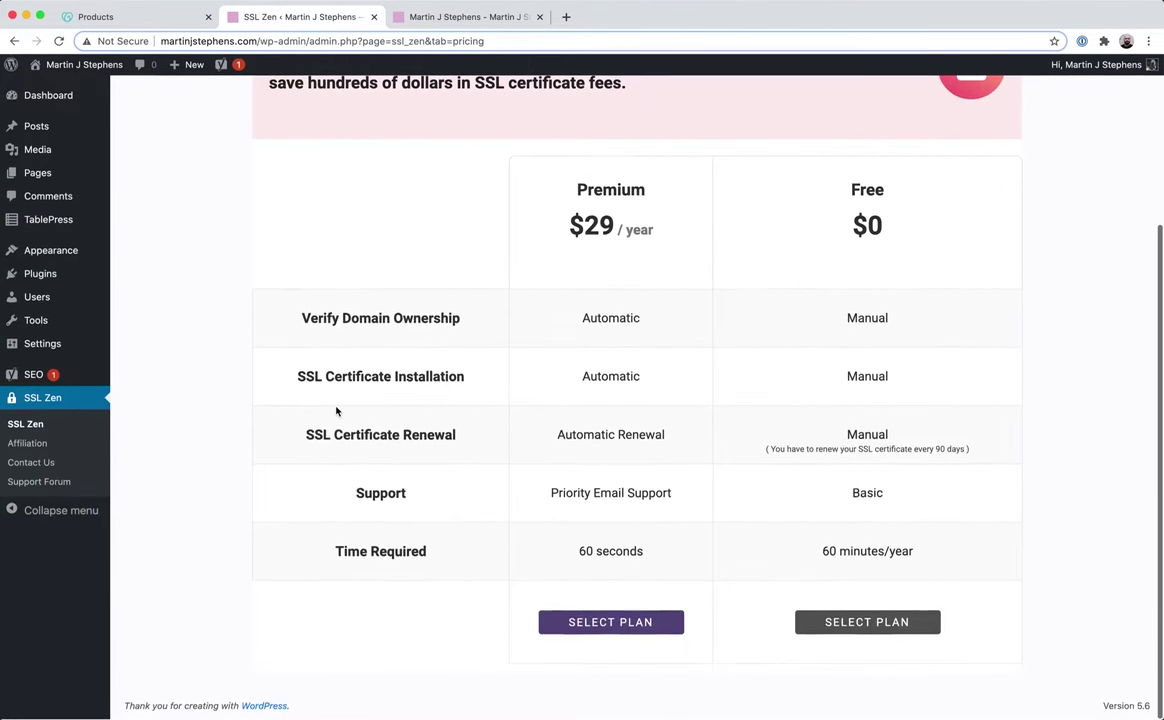
pyautogui.scroll(4, 336, 411)
pyautogui.scroll(1, 336, 411)
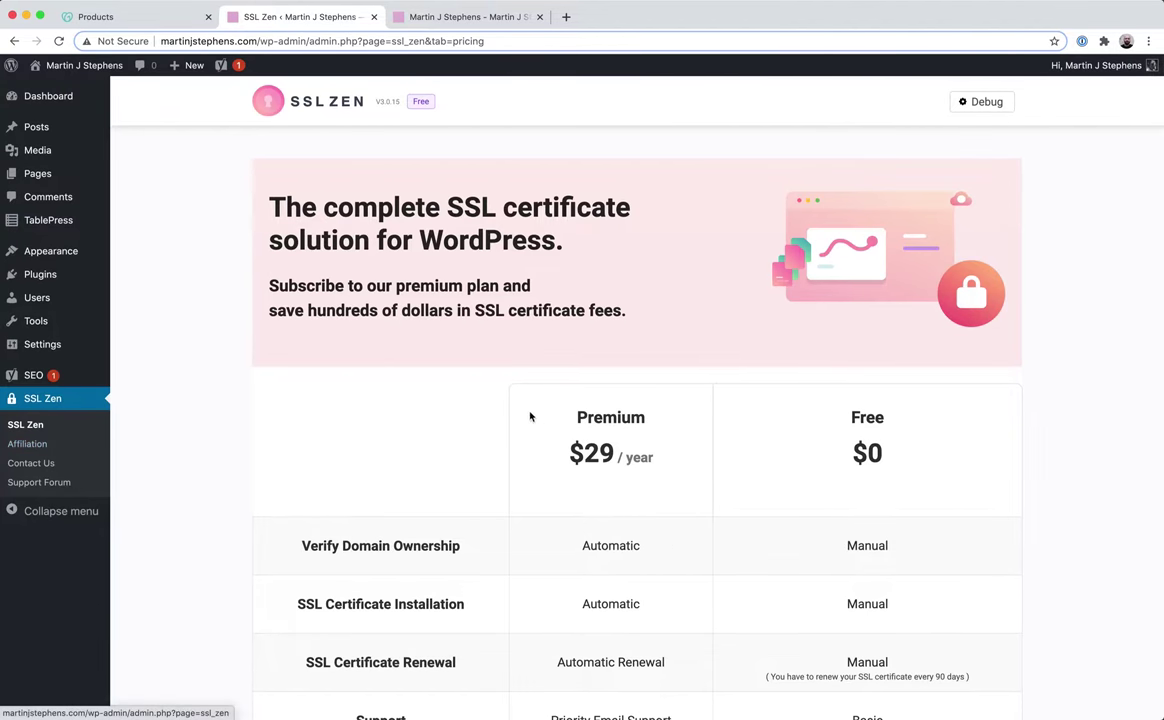
pyautogui.scroll(-4, 367, 424)
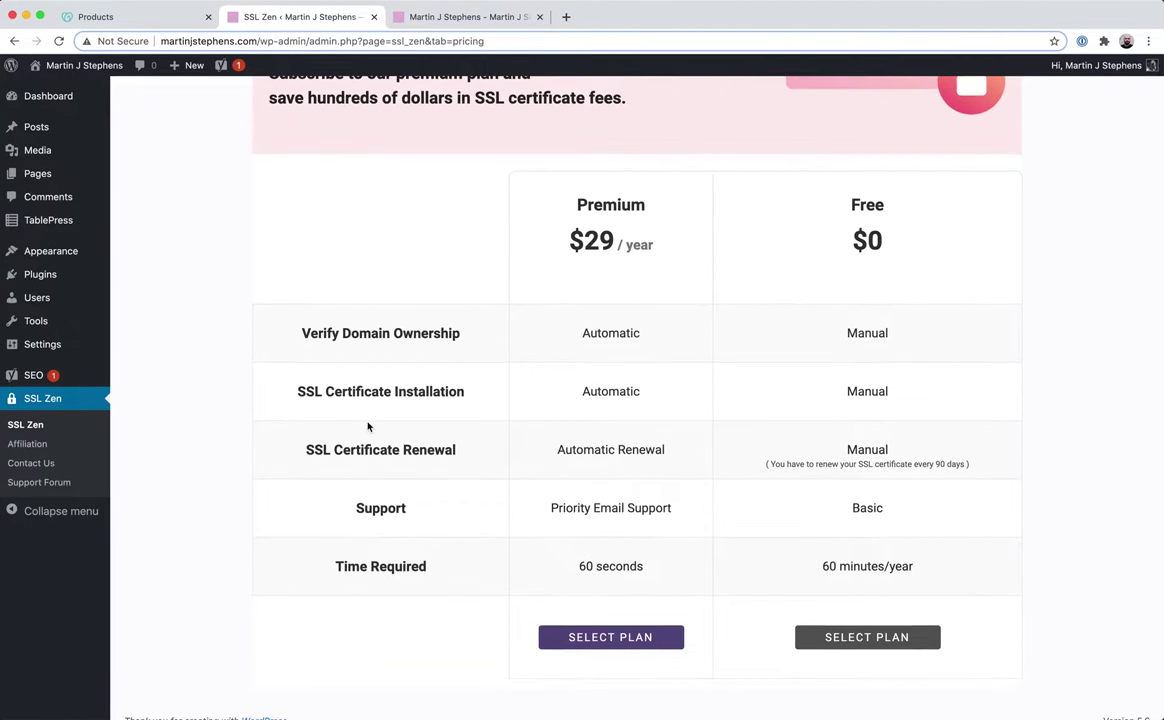
pyautogui.scroll(2, 430, 412)
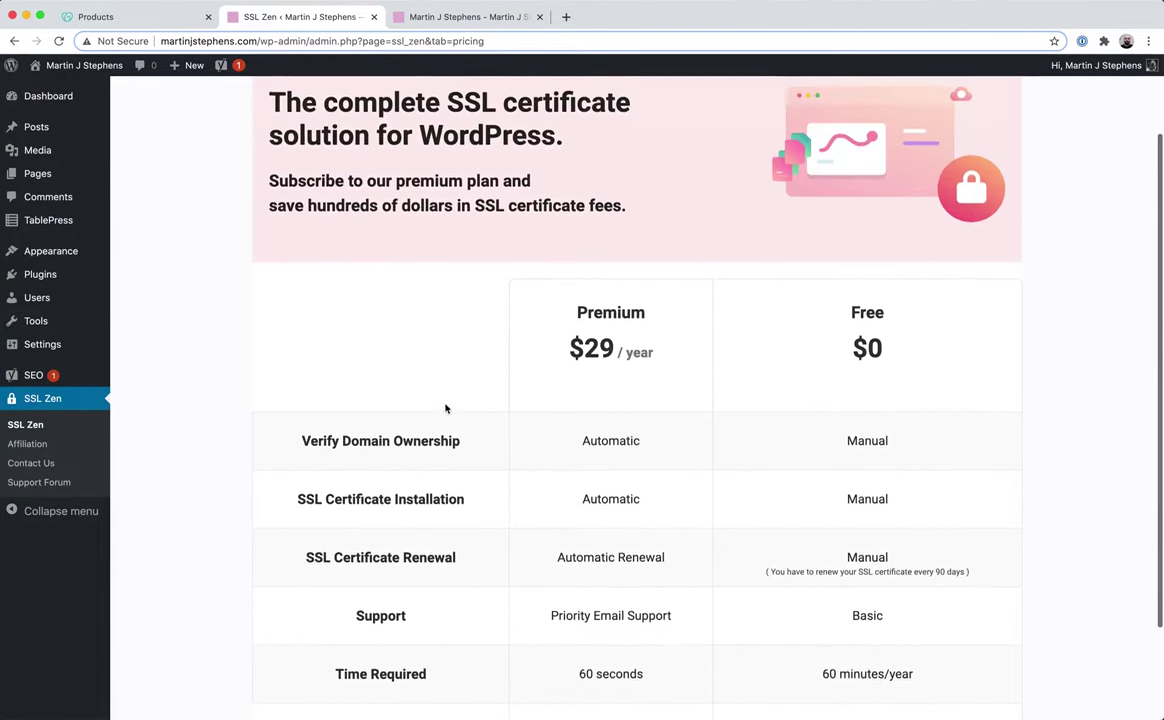
pyautogui.scroll(-2, 452, 397)
pyautogui.scroll(-1, 454, 396)
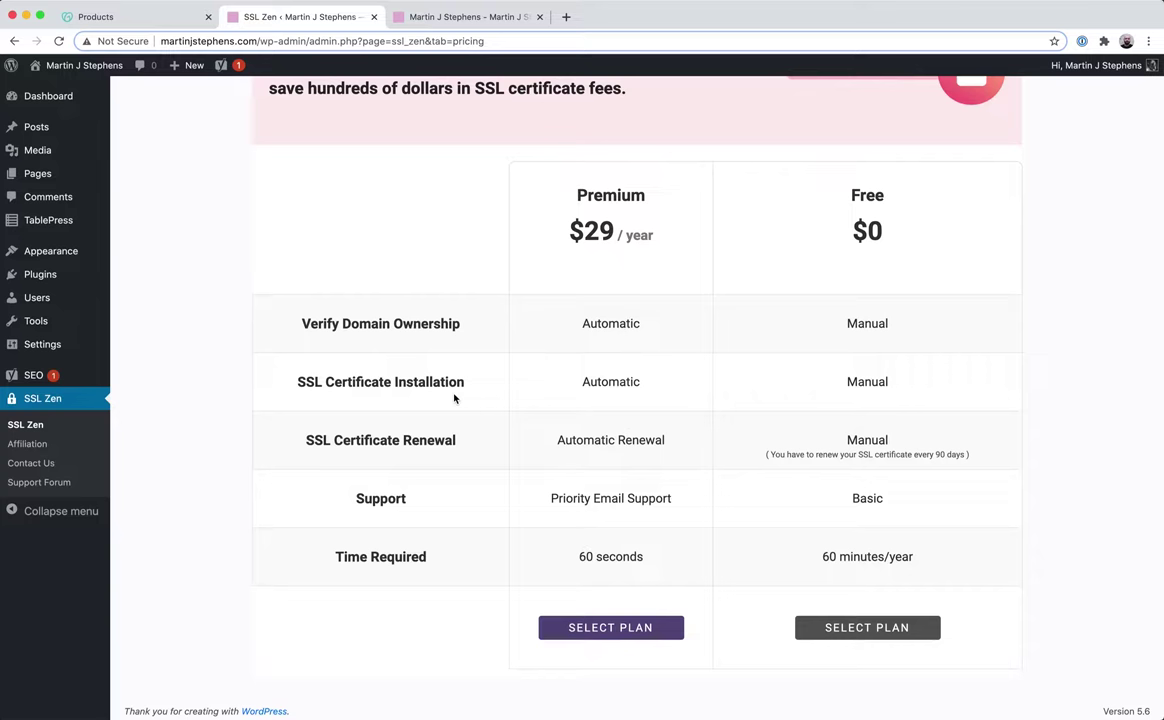
# Compare the renewal, installation and yearly time-cost rows, then pick the Free plan.
pyautogui.moveTo(334, 440); pyautogui.dragTo(914, 462)
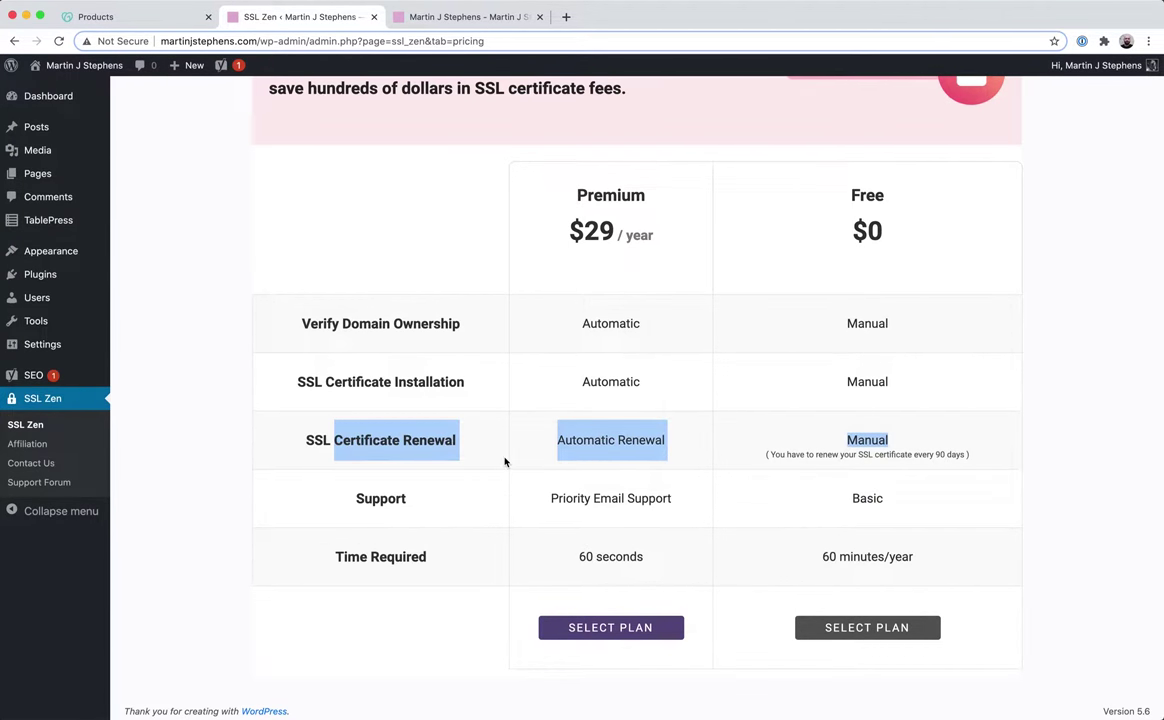
pyautogui.moveTo(379, 381); pyautogui.dragTo(937, 385)
pyautogui.click(291, 352)
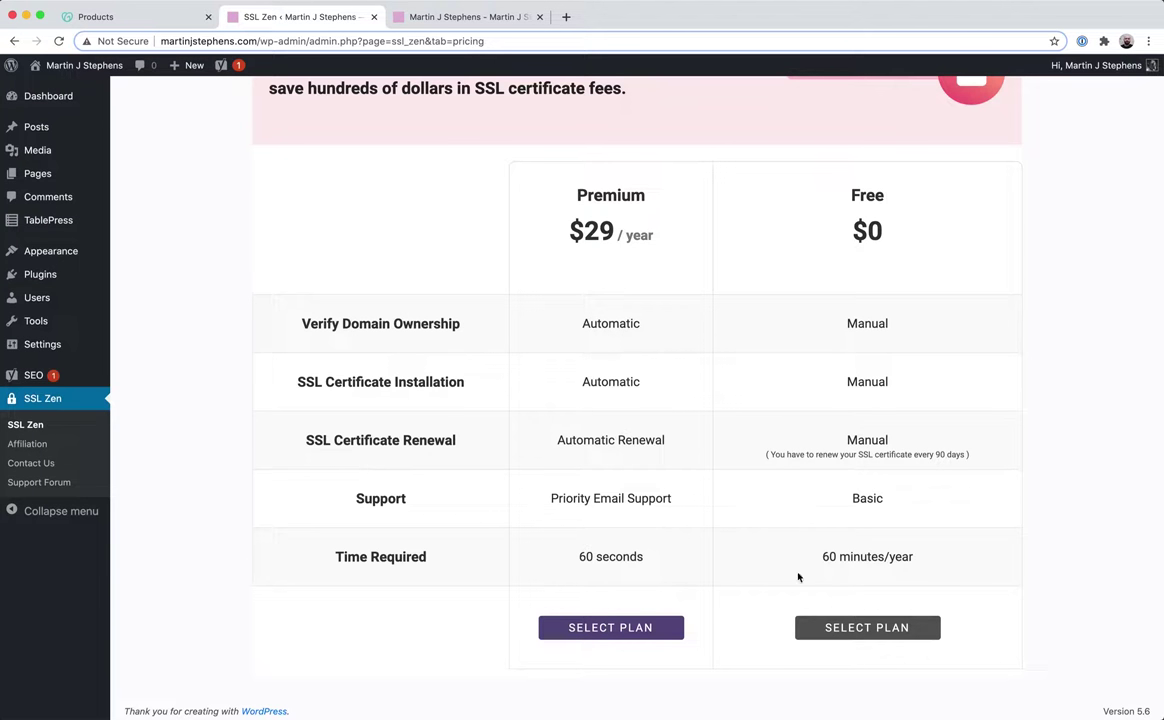
pyautogui.moveTo(850, 557); pyautogui.dragTo(913, 557)
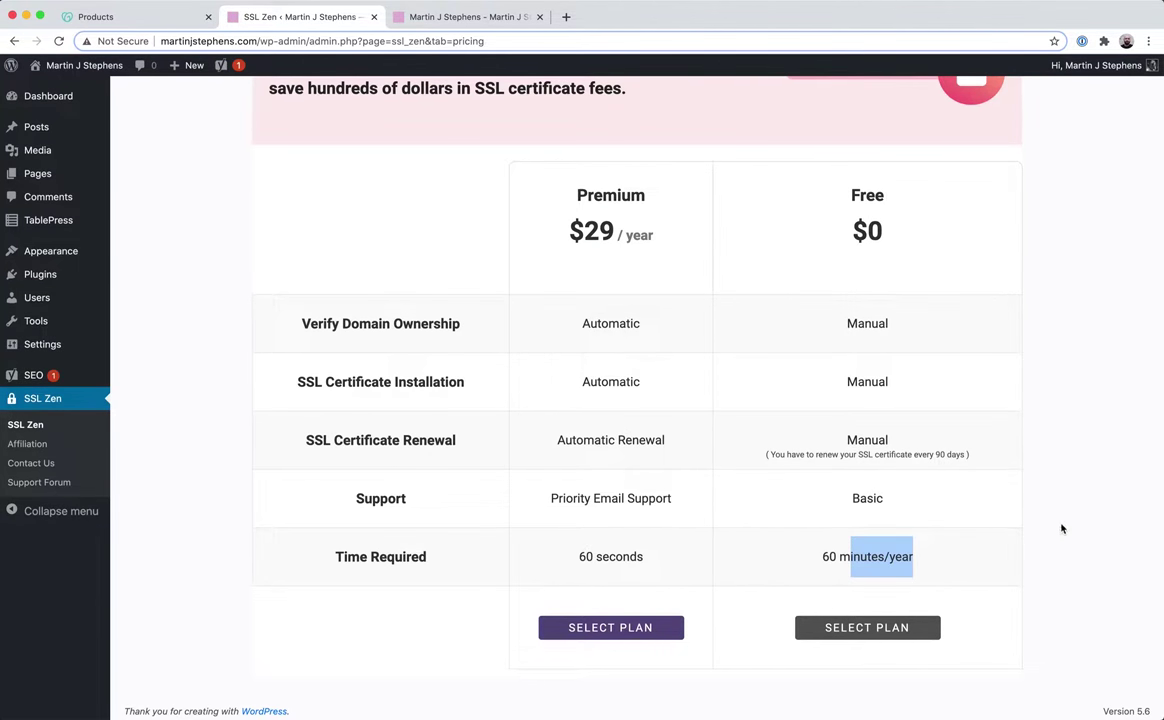
pyautogui.click(852, 109)
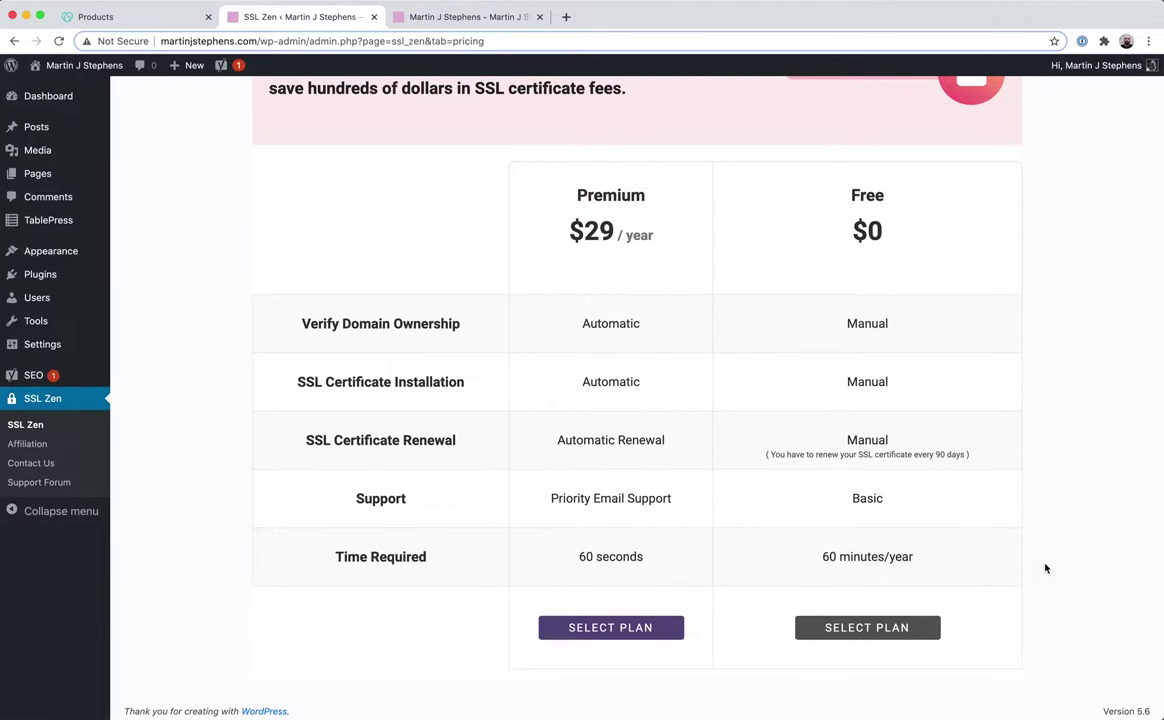
pyautogui.click(879, 634)
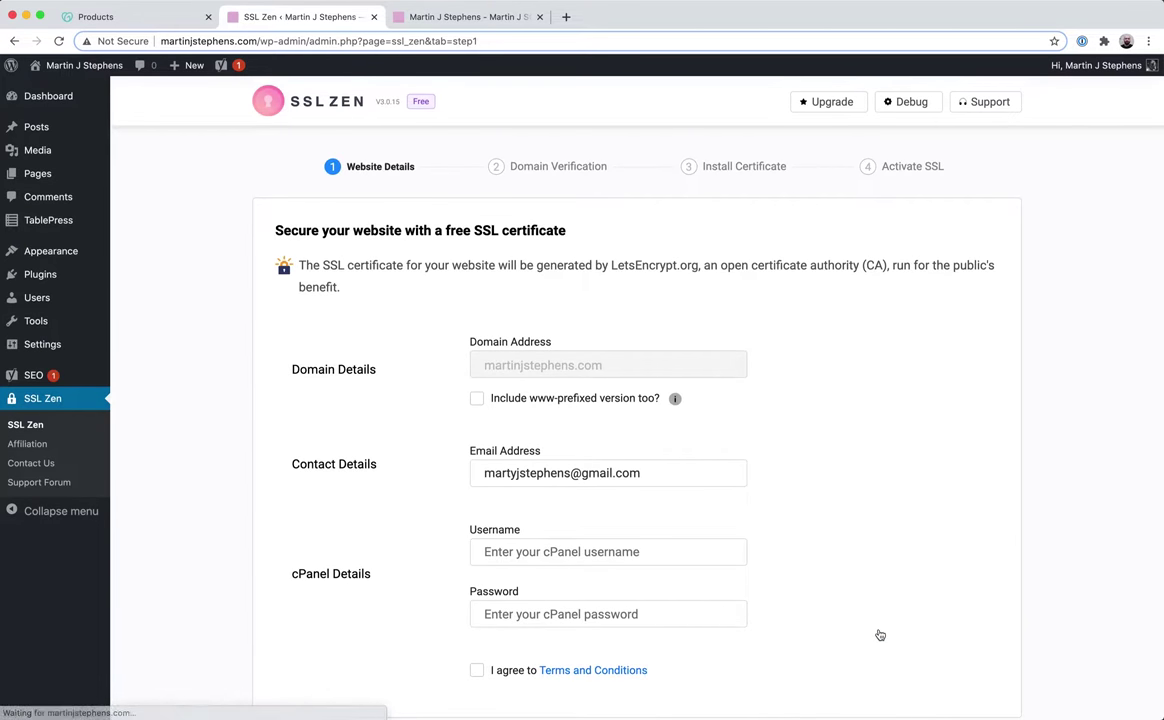
# Tick 'Include www-prefixed version too?' in SSL Zen's Website Details form.
pyautogui.scroll(-2, 1016, 566)
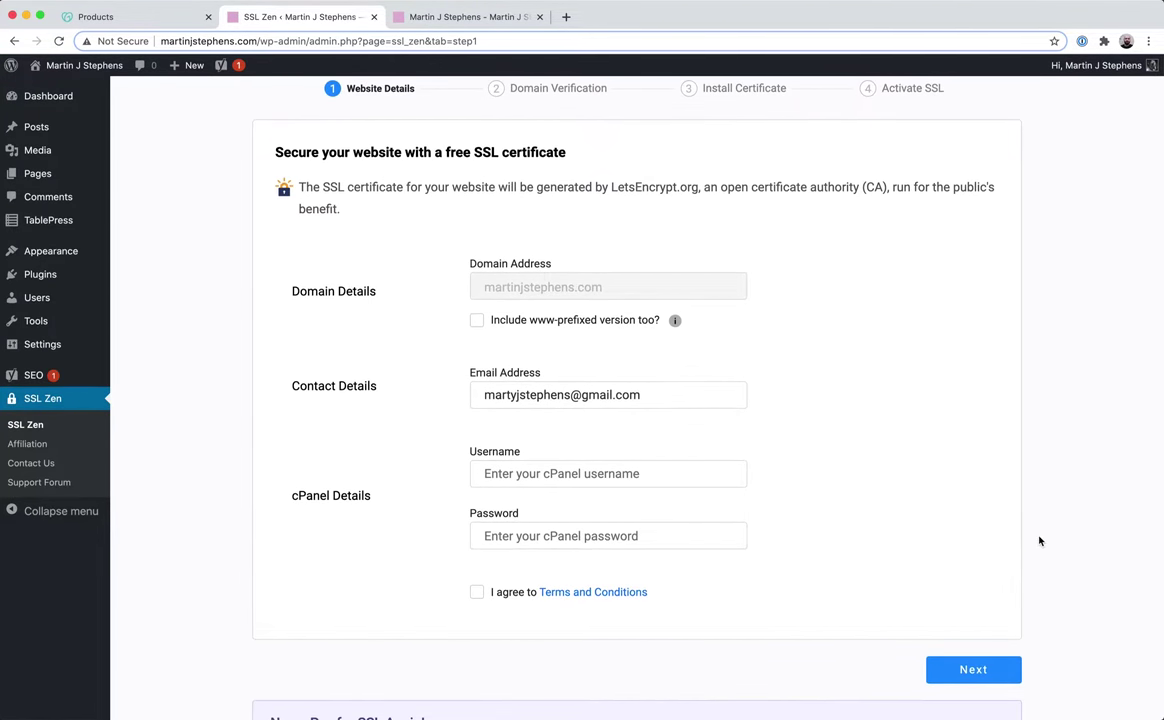
pyautogui.click(476, 320)
pyautogui.moveTo(674, 322)
pyautogui.moveTo(298, 496); pyautogui.dragTo(371, 497)
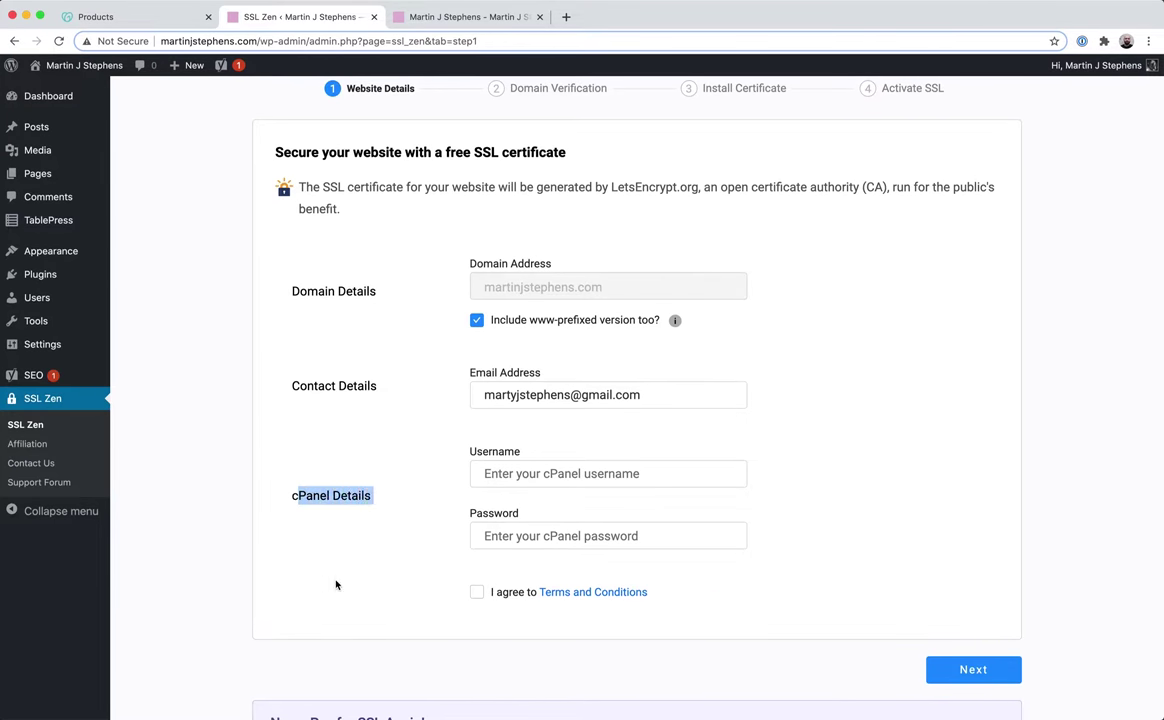
pyautogui.click(954, 506)
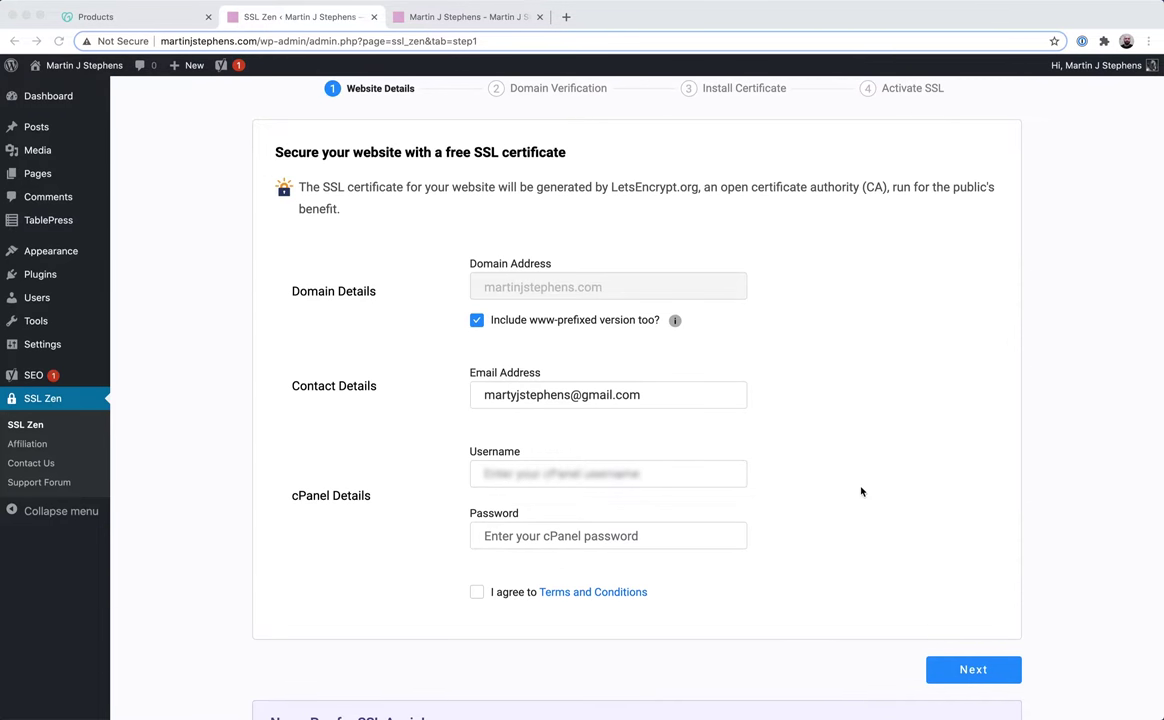
# Paste the cPanel username and password and agree to the Terms and Conditions.
pyautogui.click(657, 473)
pyautogui.press('super+v')
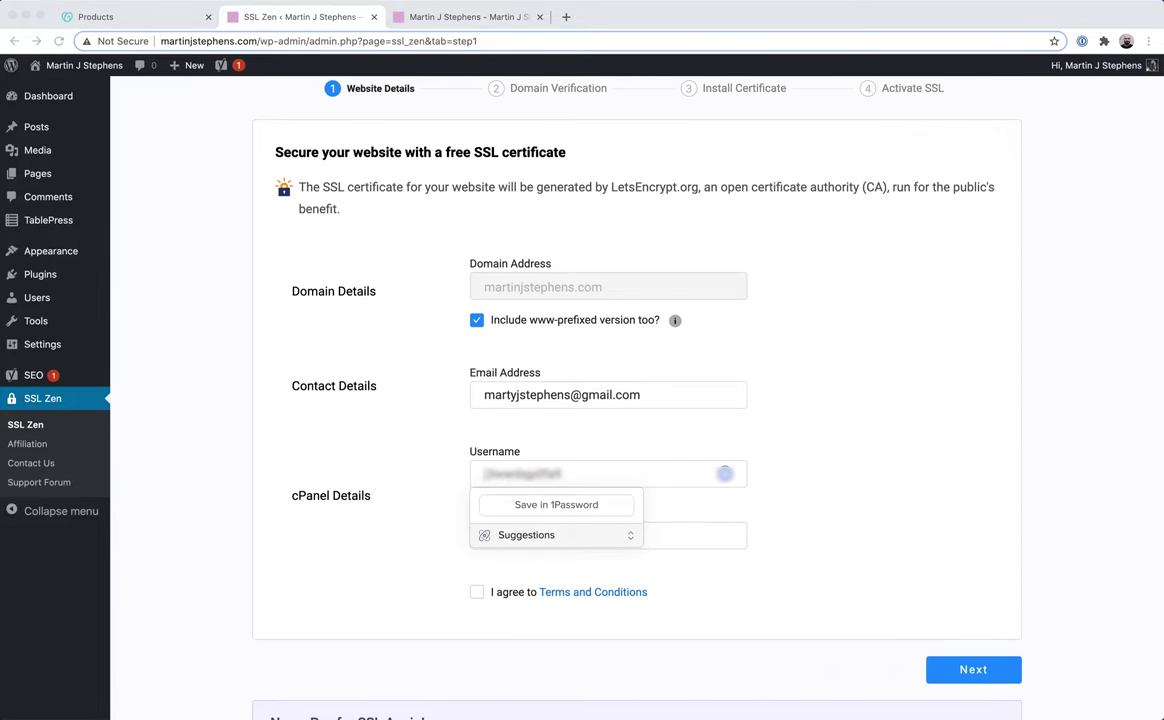
pyautogui.click(740, 537)
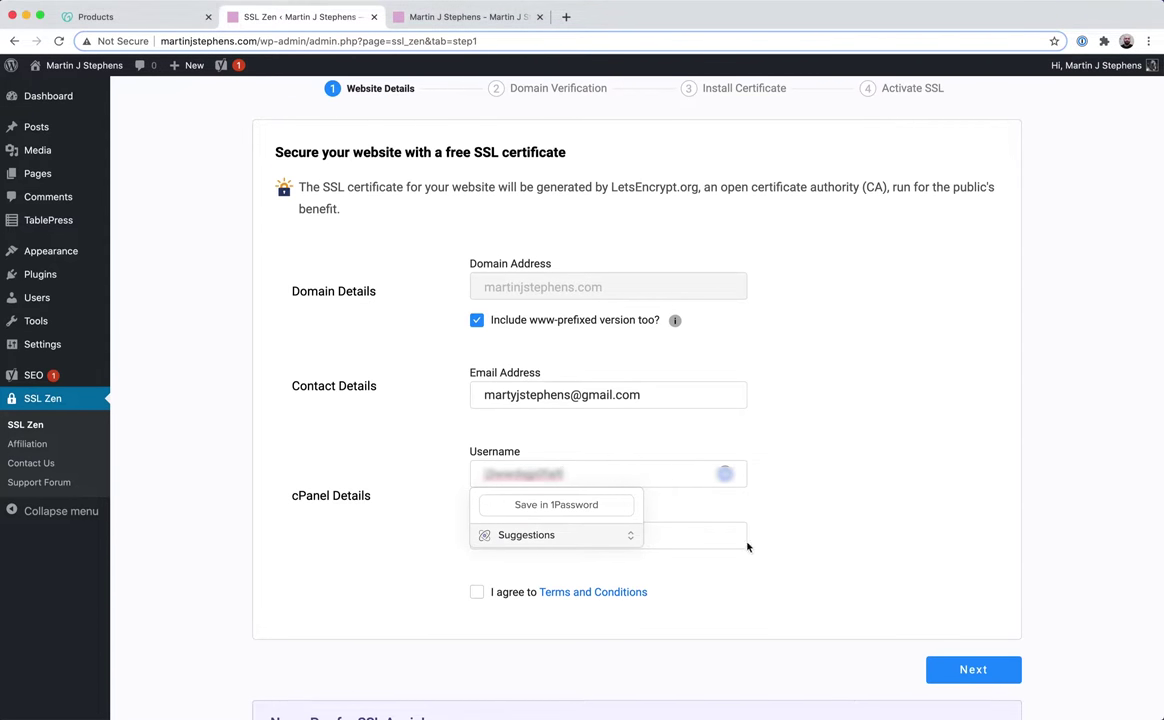
pyautogui.press('super+v')
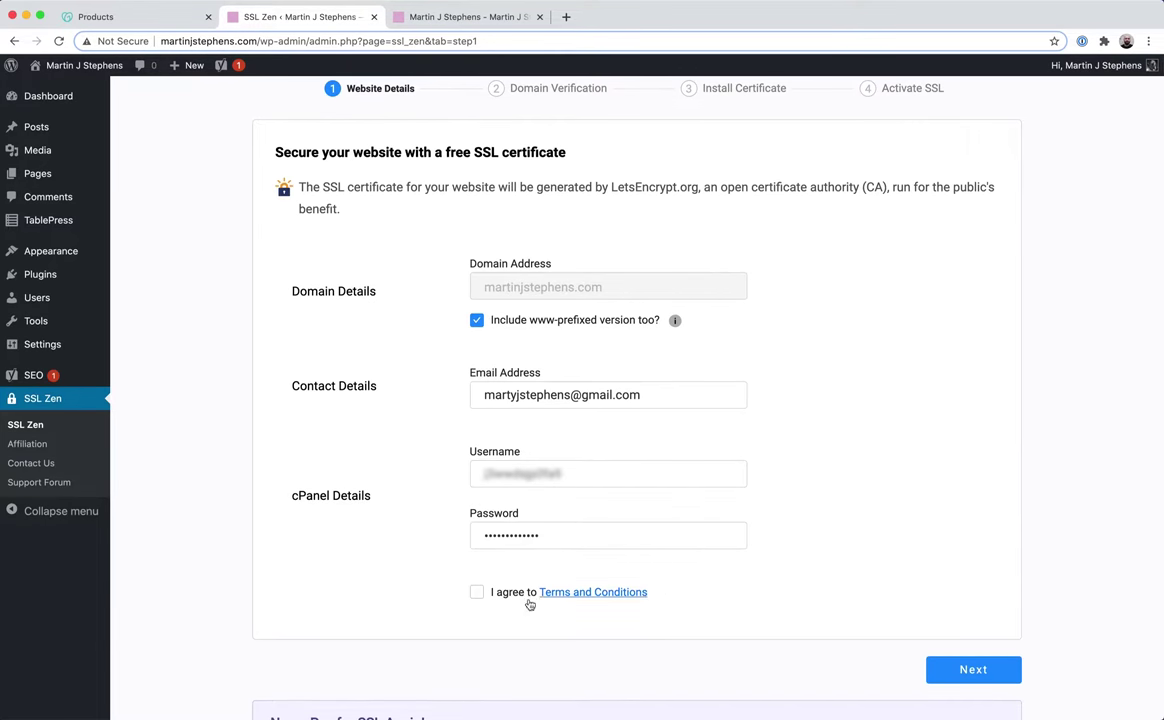
pyautogui.click(476, 593)
# Submit the website details and proceed through domain verification to Install Certificate.
pyautogui.click(985, 671)
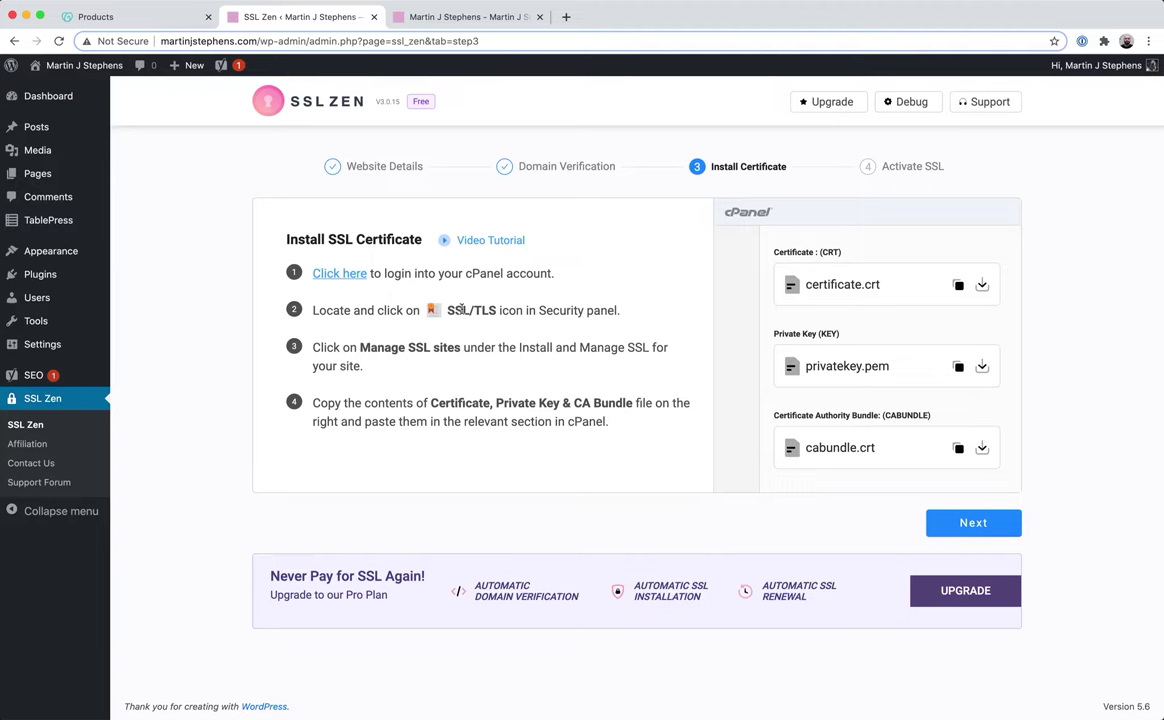
# Return to GoDaddy's Products page and scroll down to the hosting plan.
pyautogui.click(105, 12)
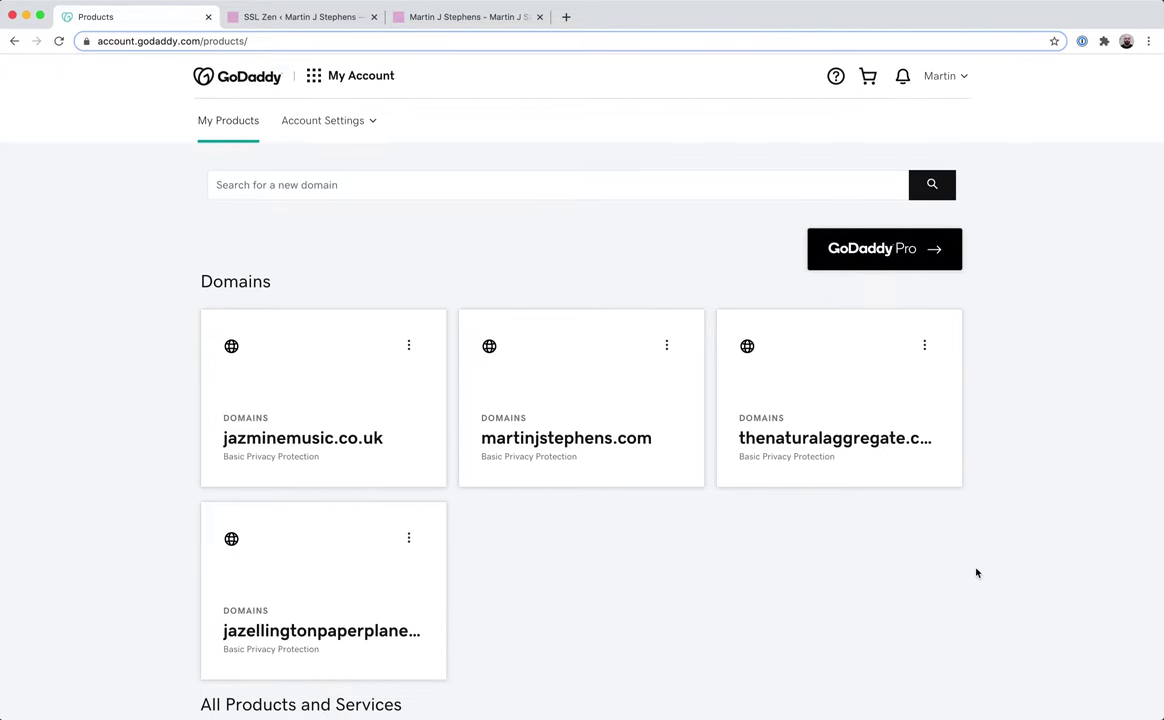
pyautogui.scroll(-5, 977, 573)
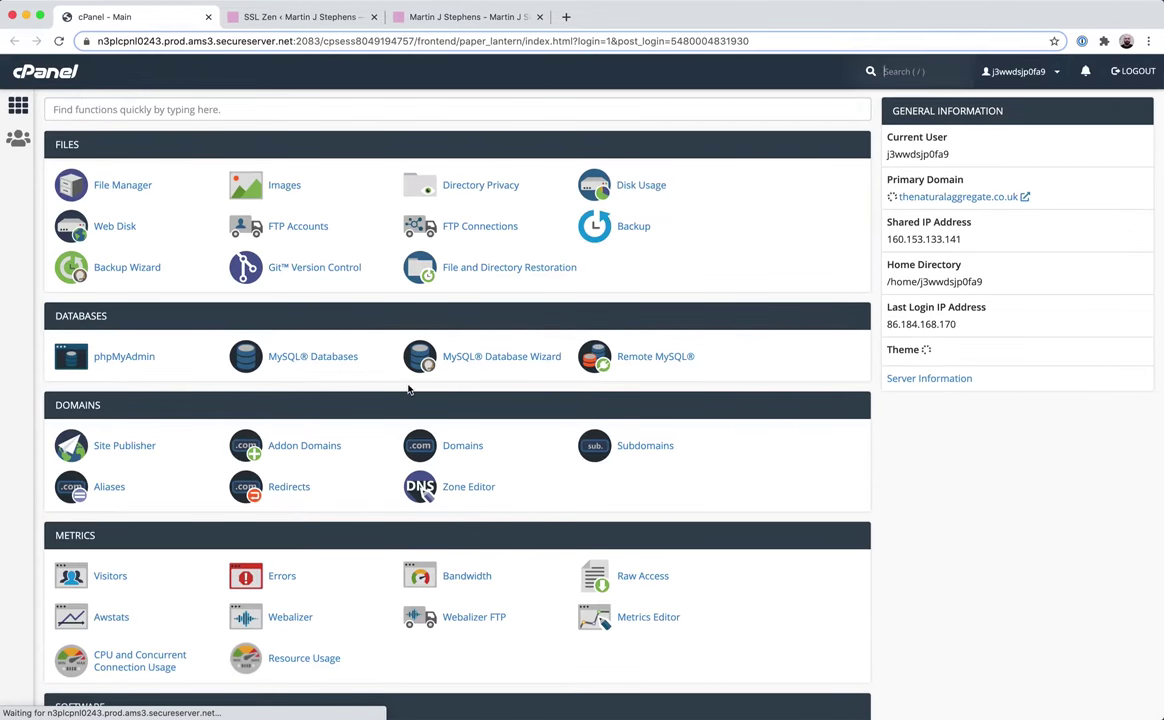
# Find cPanel's SSL/TLS manager with an 'ssl' search and open Manage SSL Sites.
pyautogui.click(120, 105)
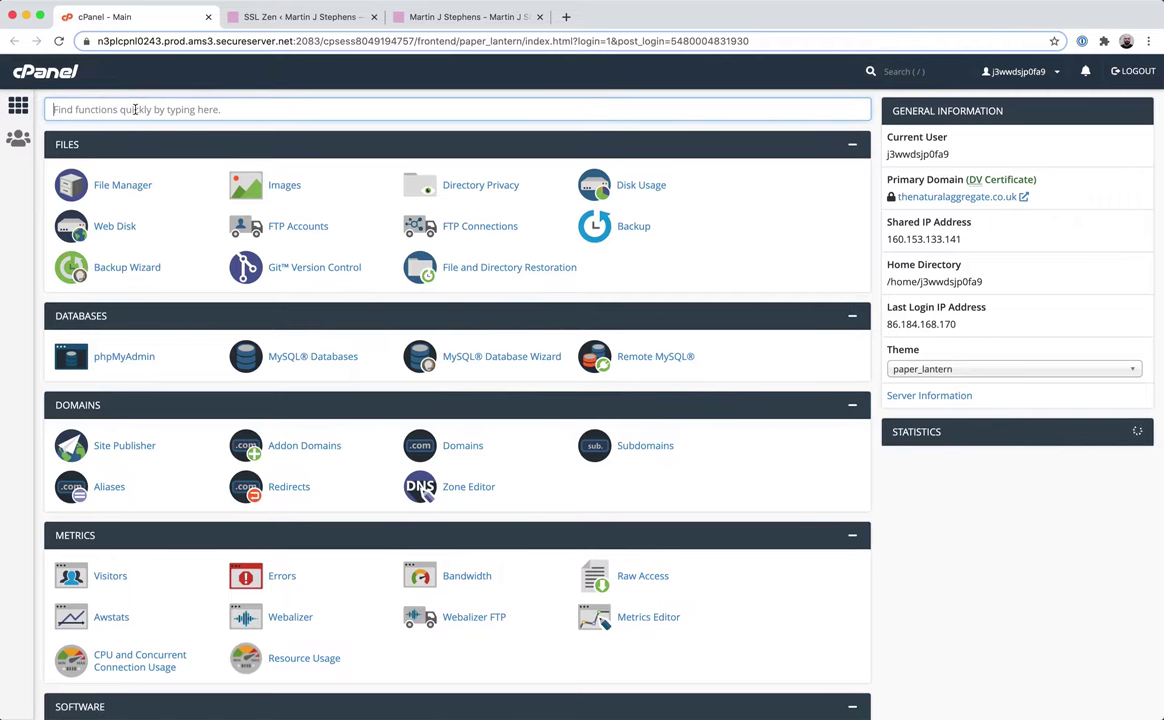
pyautogui.write('ssl')
pyautogui.click(110, 184)
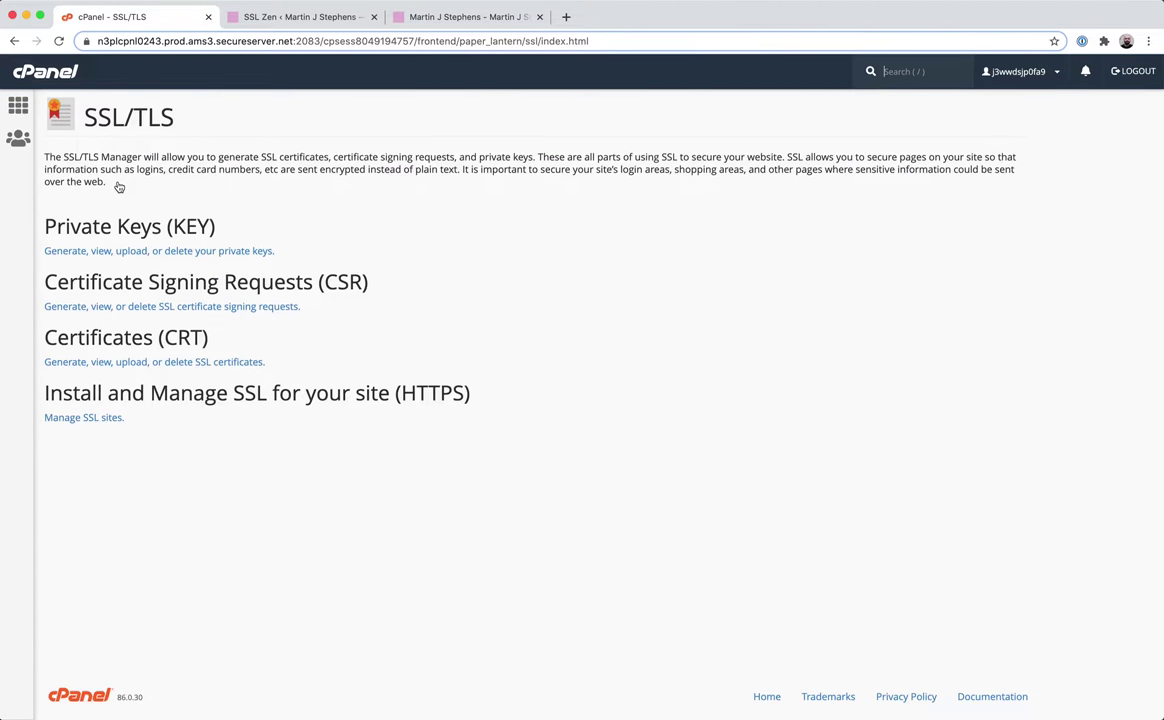
pyautogui.click(80, 418)
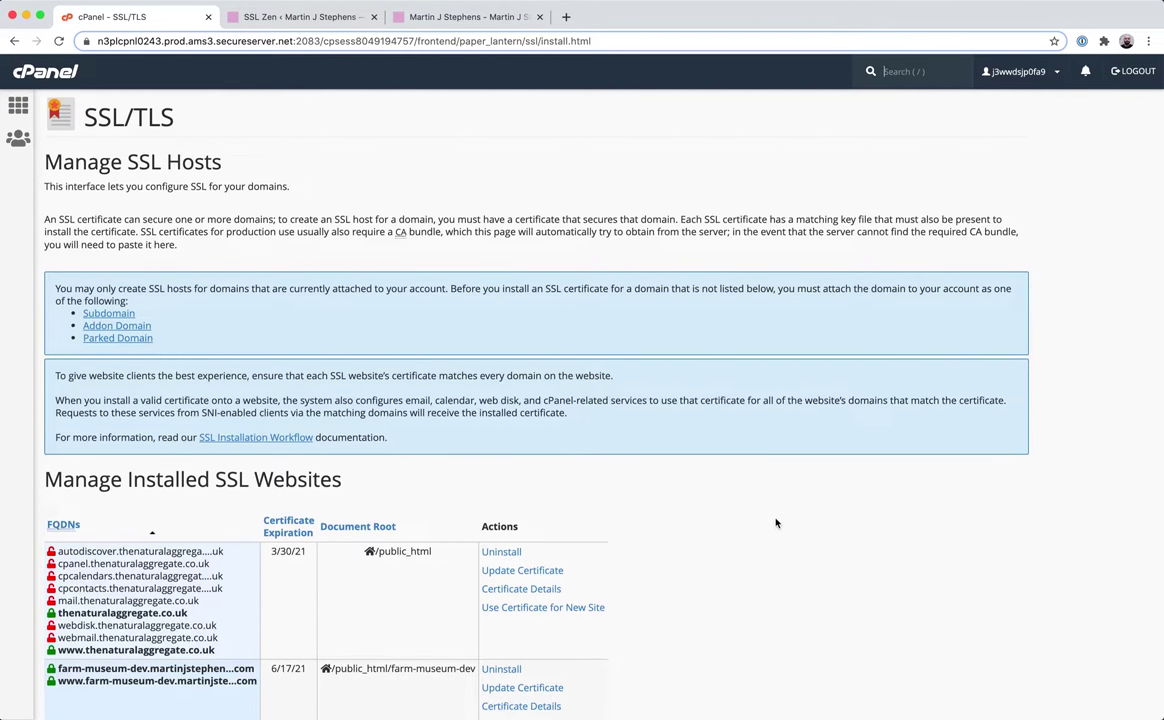
# Choose martinjstephens.com as the domain on the Install an SSL Website form.
pyautogui.scroll(-8, 776, 523)
pyautogui.scroll(3, 776, 523)
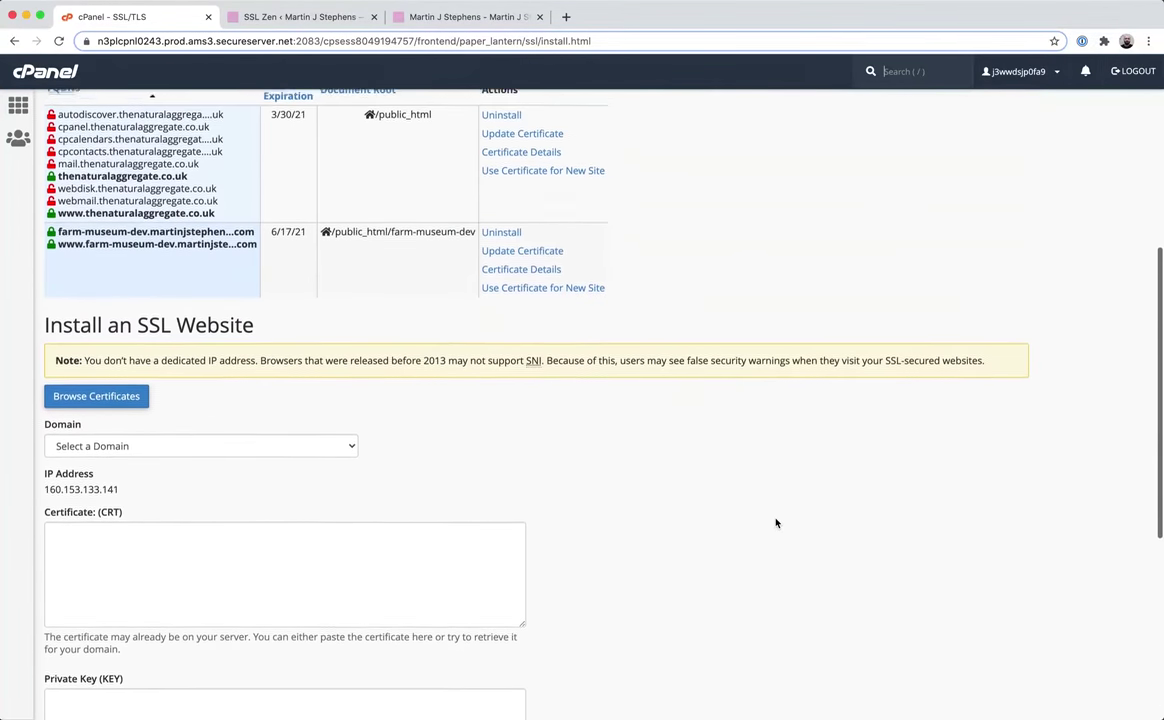
pyautogui.scroll(-5, 330, 468)
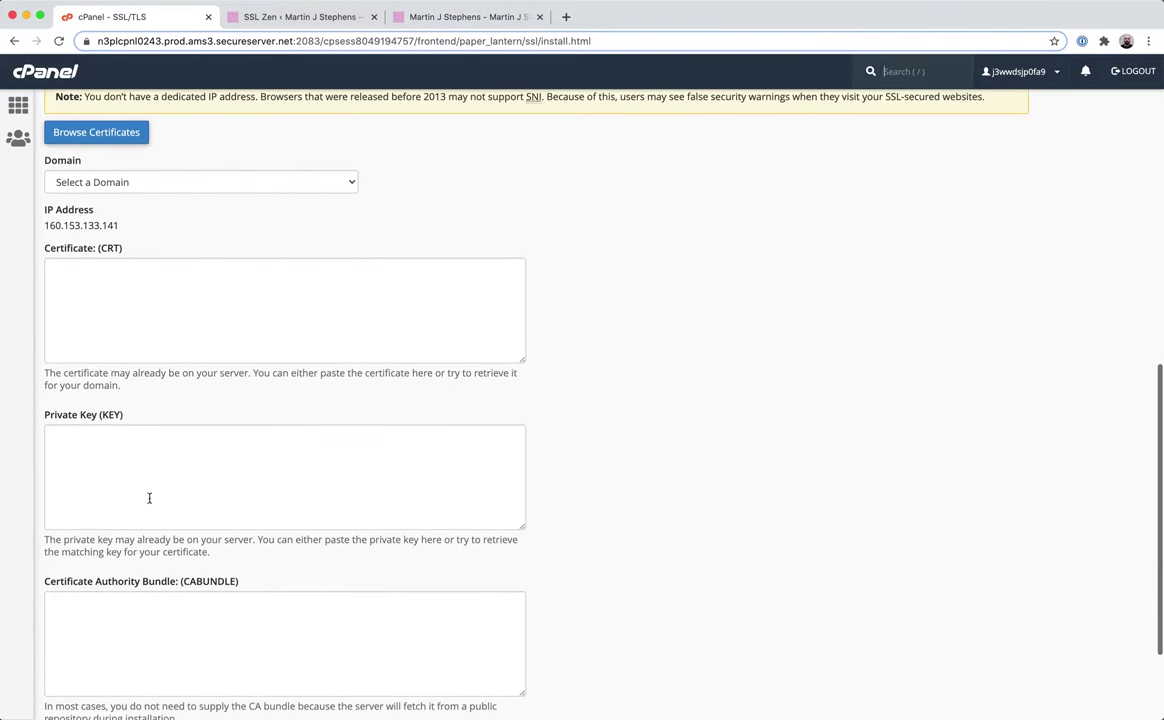
pyautogui.click(145, 180)
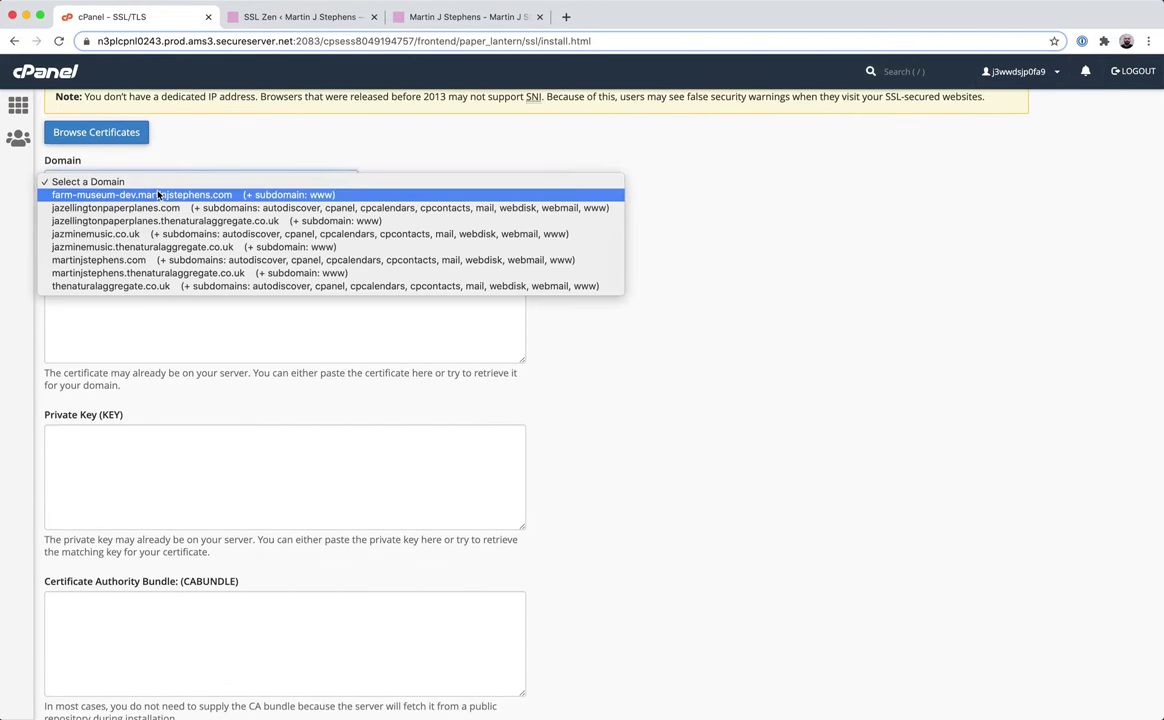
pyautogui.click(89, 262)
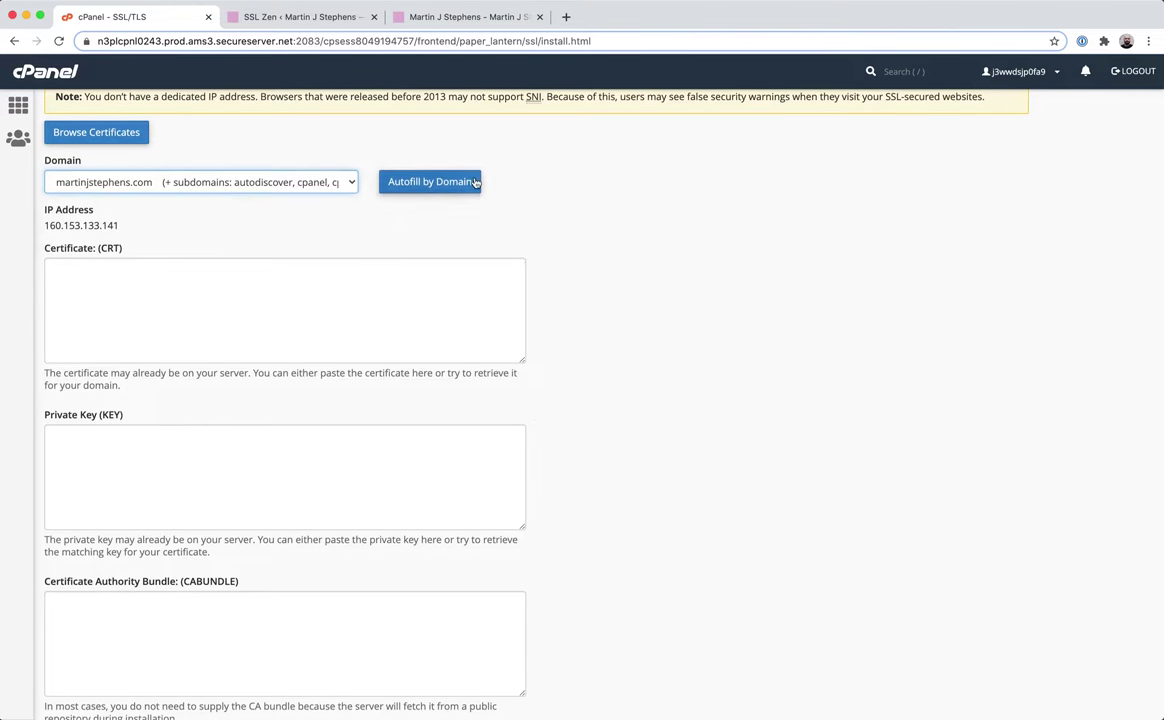
pyautogui.click(476, 182)
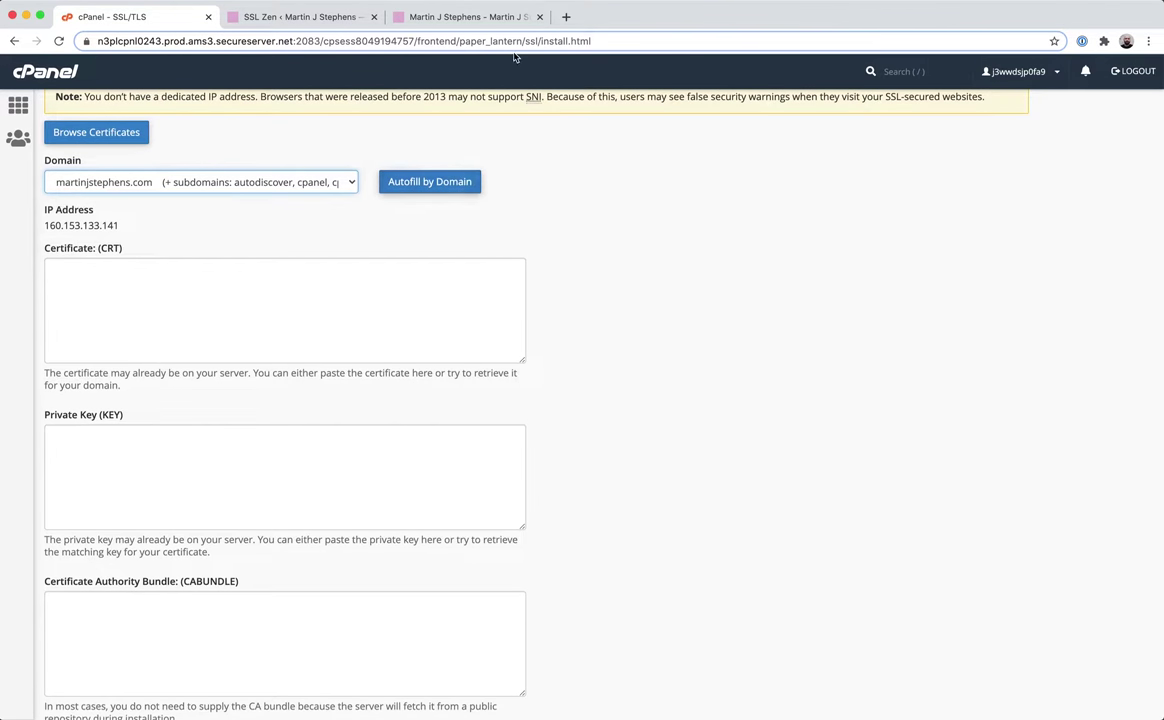
# Copy certificate.crt from SSL Zen into cPanel's certificate (CRT) field.
pyautogui.click(292, 18)
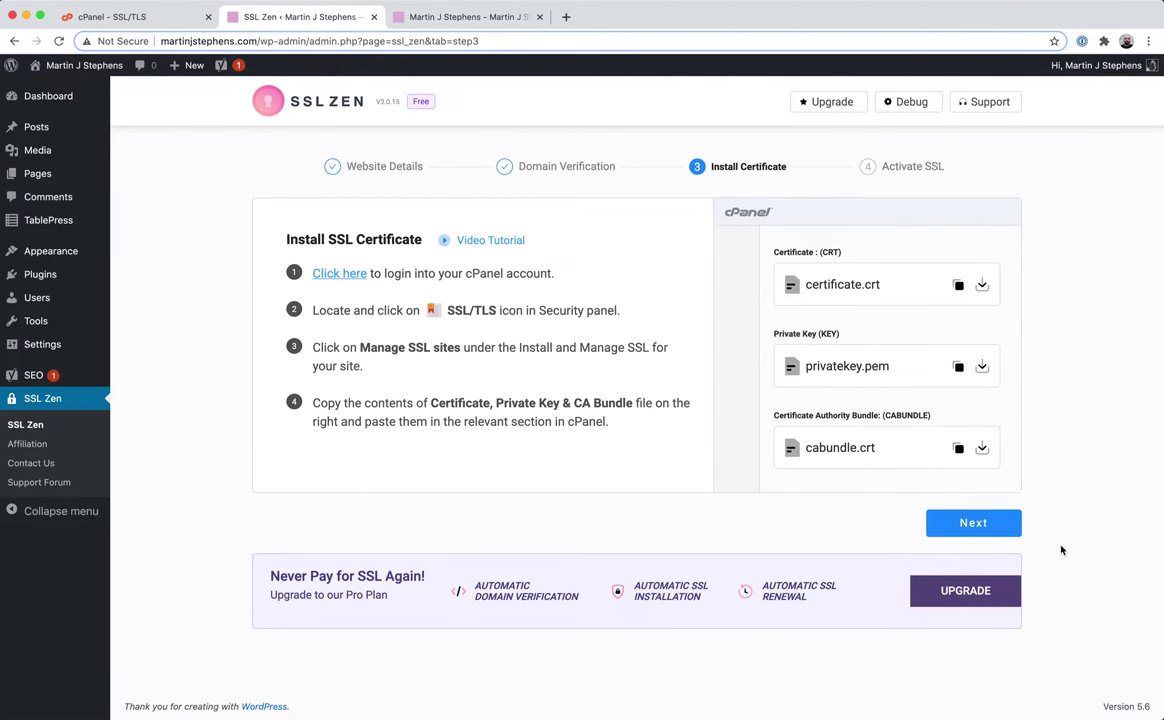
pyautogui.click(958, 285)
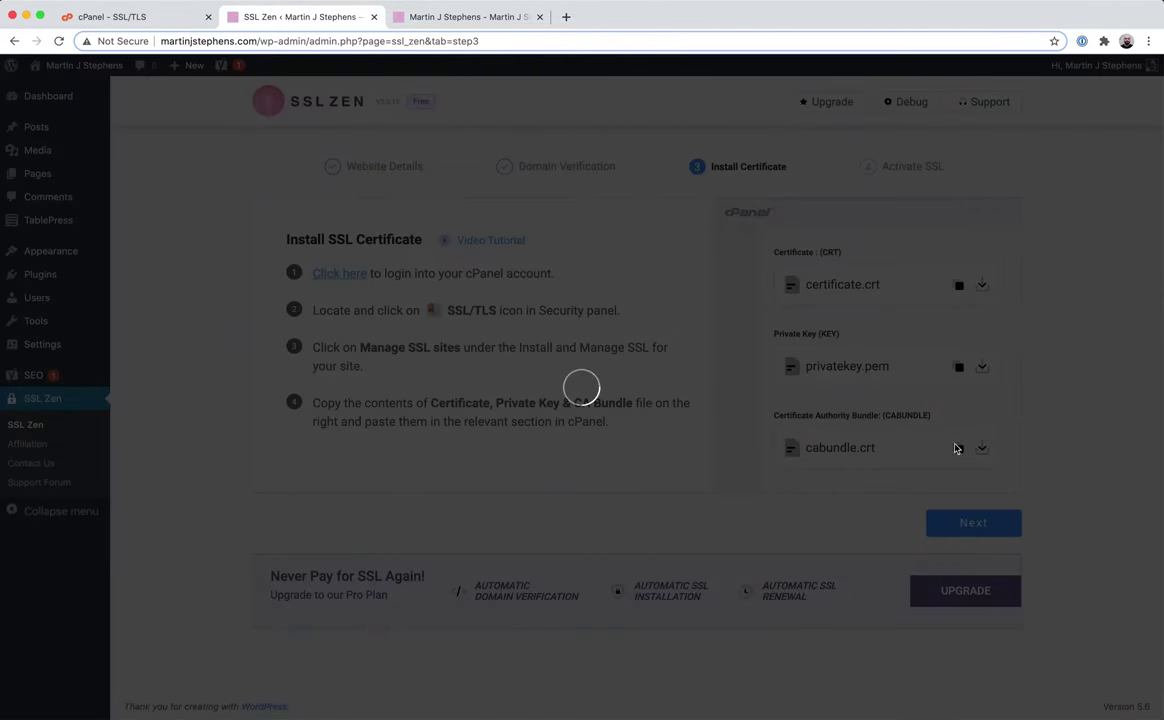
pyautogui.click(707, 276)
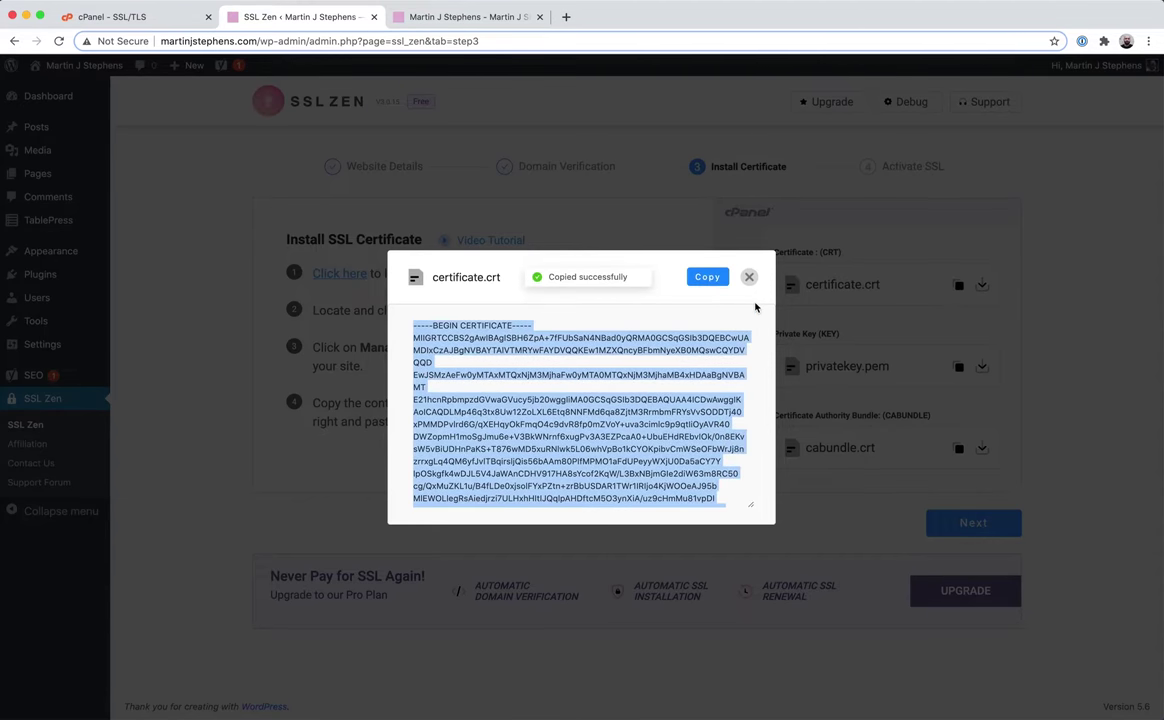
pyautogui.click(749, 276)
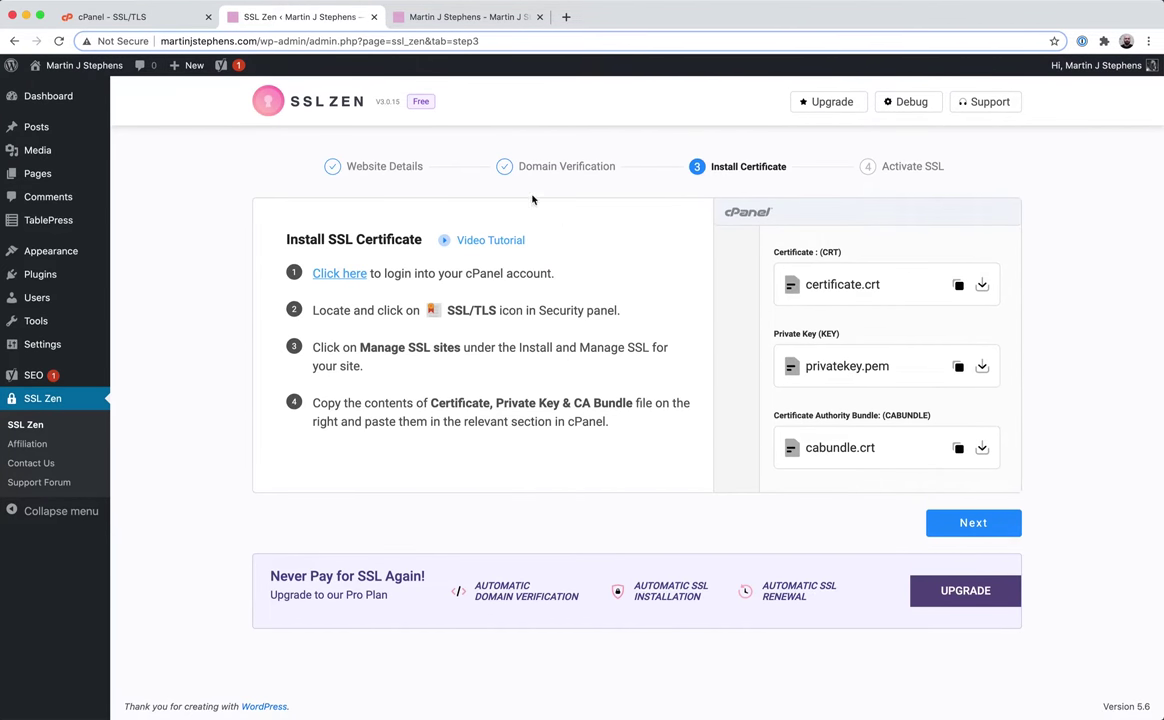
pyautogui.click(150, 17)
pyautogui.click(148, 290)
pyautogui.press('super+v')
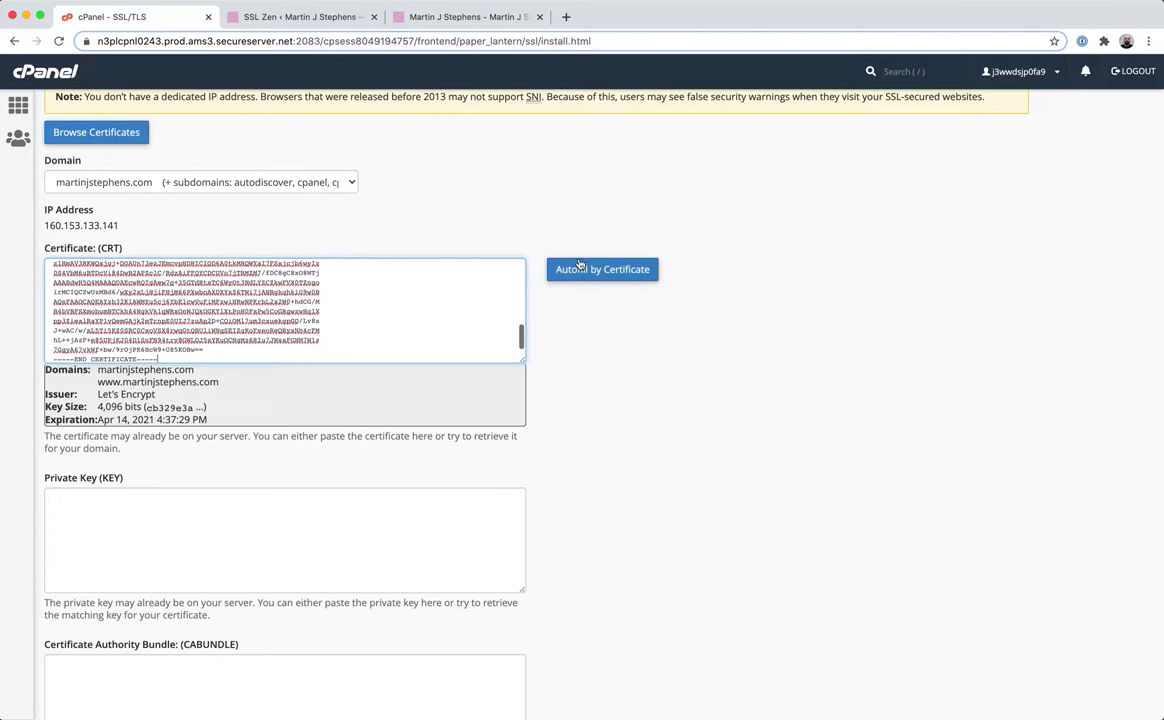
# Copy privatekey.pem from SSL Zen into cPanel's private key (KEY) field.
pyautogui.click(268, 14)
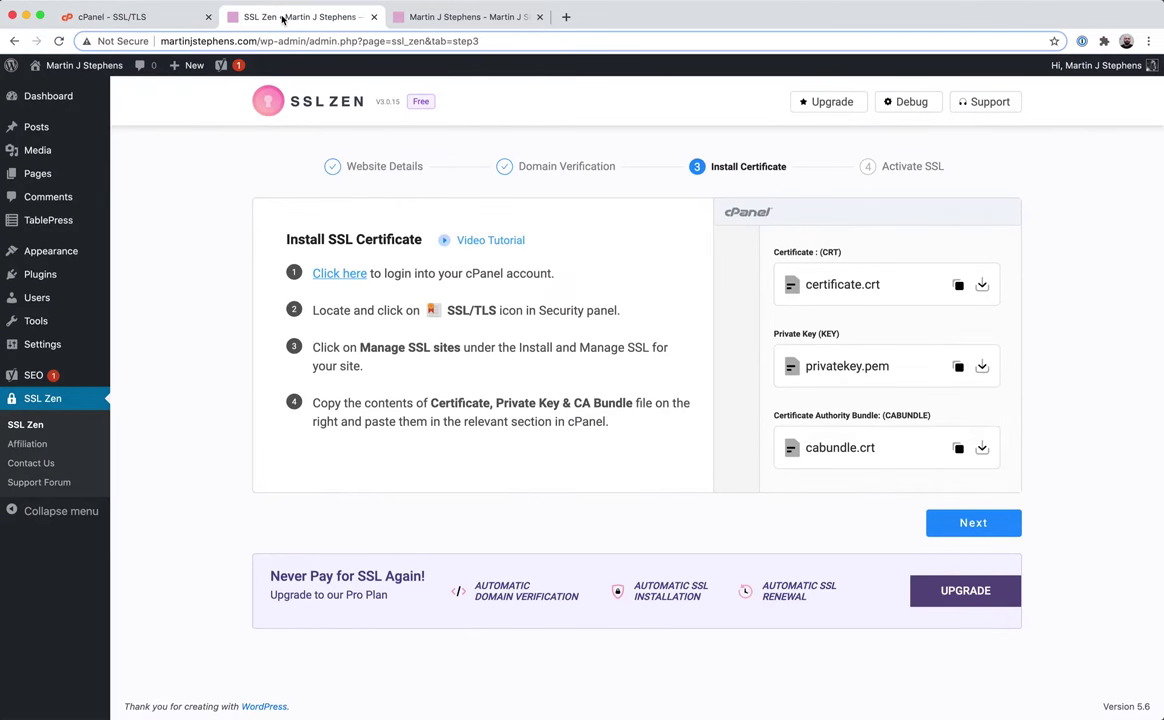
pyautogui.click(958, 367)
pyautogui.click(704, 276)
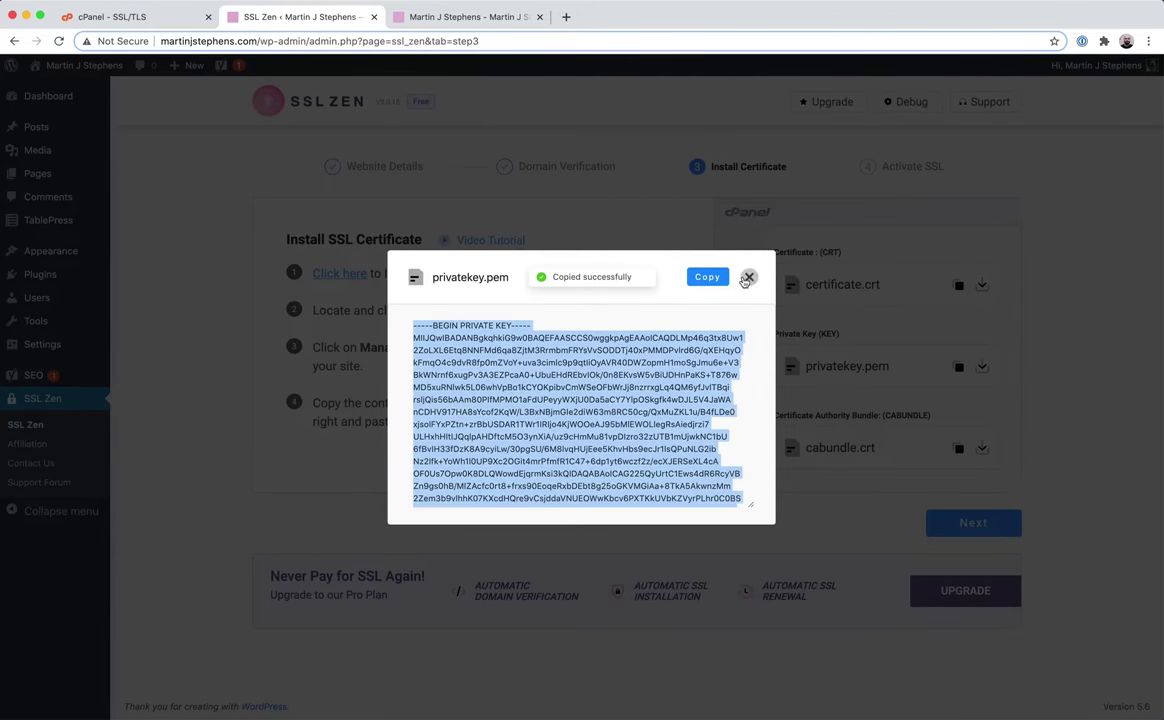
pyautogui.click(750, 276)
pyautogui.click(148, 18)
pyautogui.click(175, 530)
pyautogui.press('super+v')
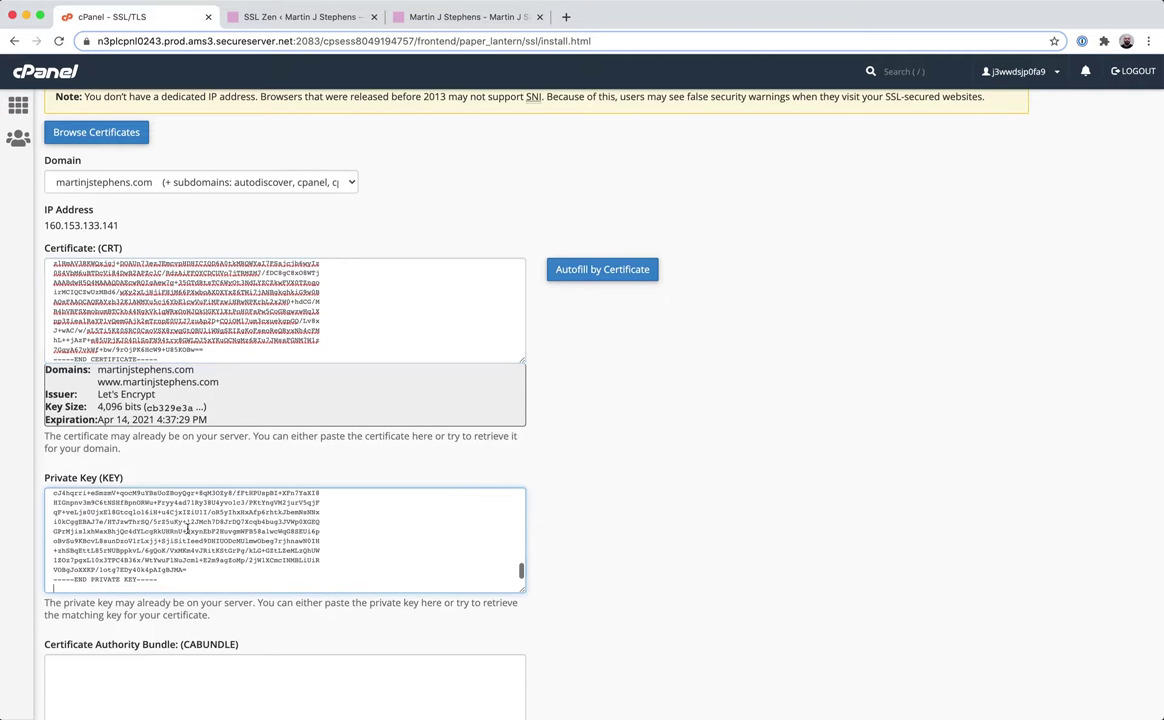
# Copy cabundle.crt from SSL Zen into cPanel's CA bundle (CABUNDLE) field.
pyautogui.click(176, 692)
pyautogui.click(318, 16)
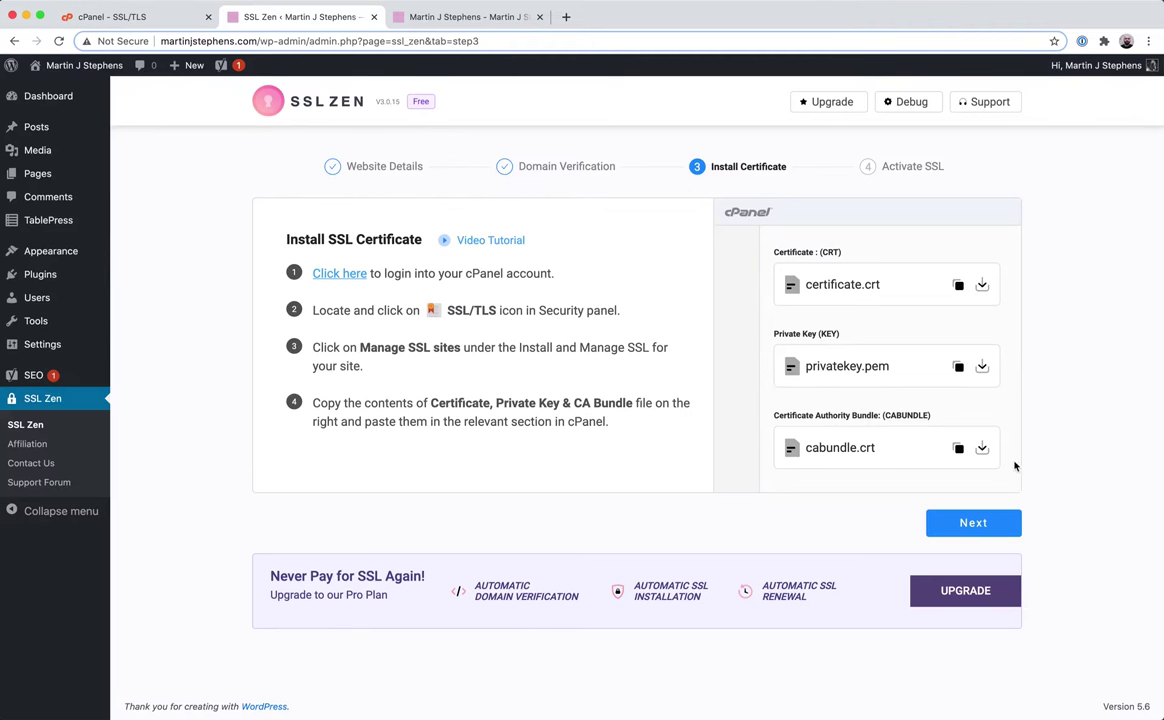
pyautogui.click(958, 450)
pyautogui.click(703, 276)
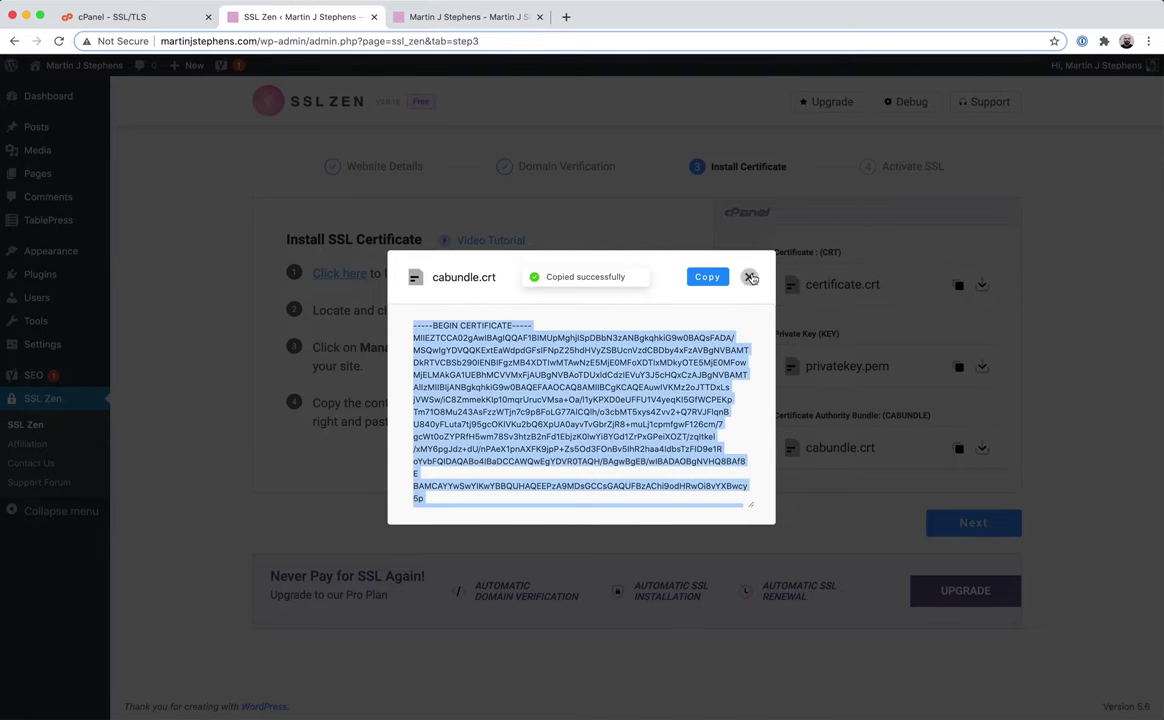
pyautogui.click(749, 276)
pyautogui.click(135, 17)
pyautogui.press('super+v')
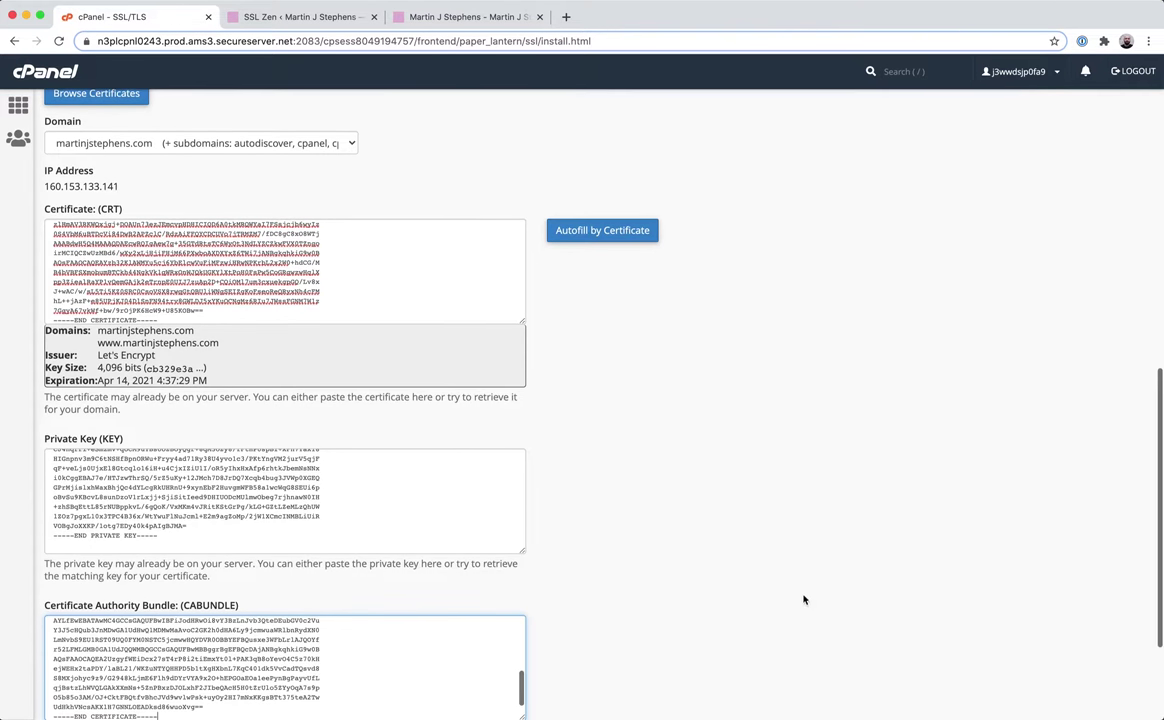
pyautogui.scroll(-3, 836, 562)
# Install the certificate and confirm martinjstephens.com is listed as secured until 4/14/21.
pyautogui.click(90, 606)
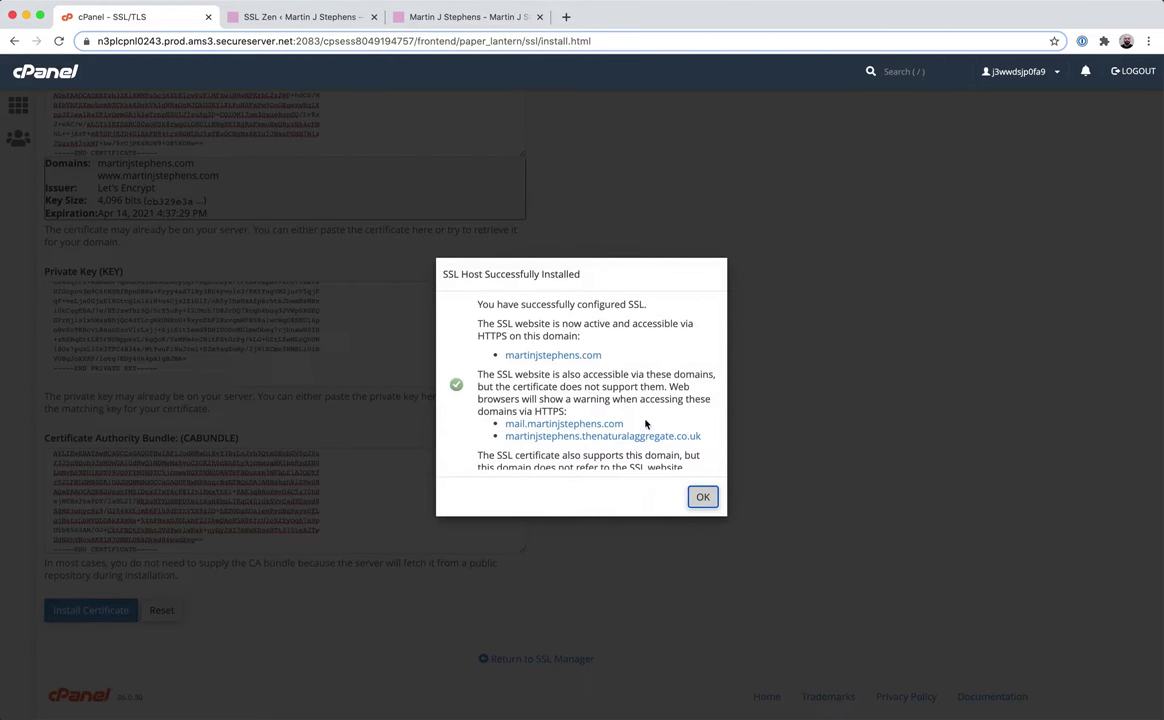
pyautogui.click(700, 496)
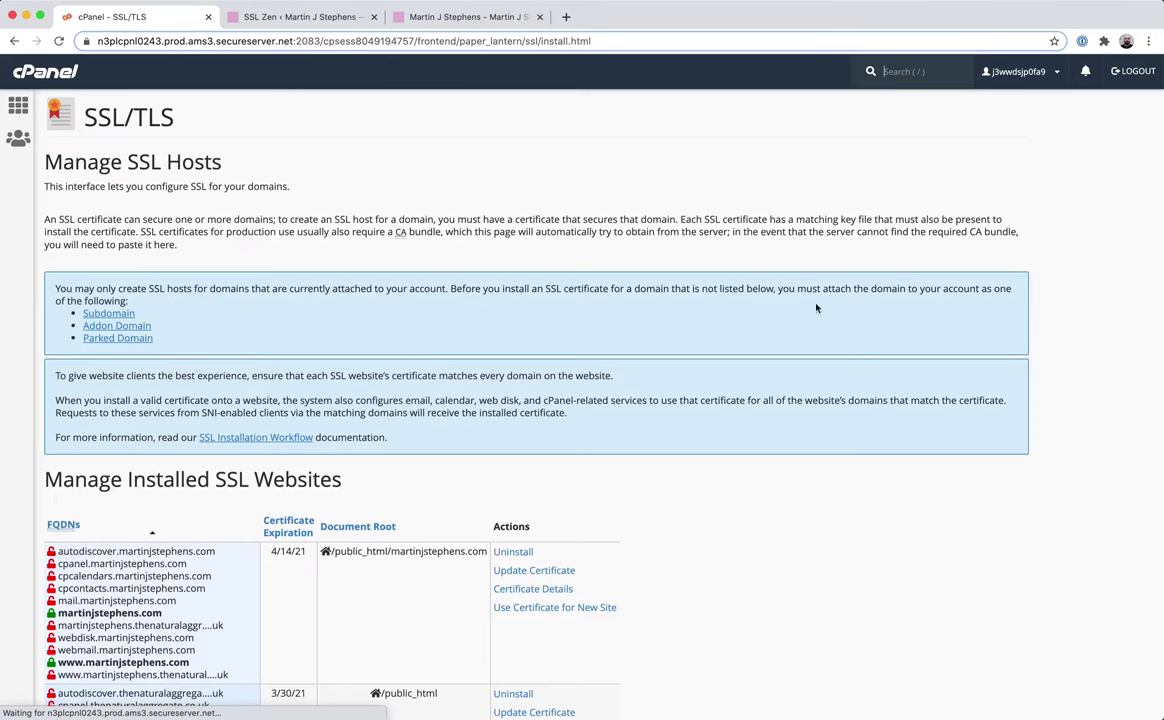
pyautogui.scroll(-5, 857, 592)
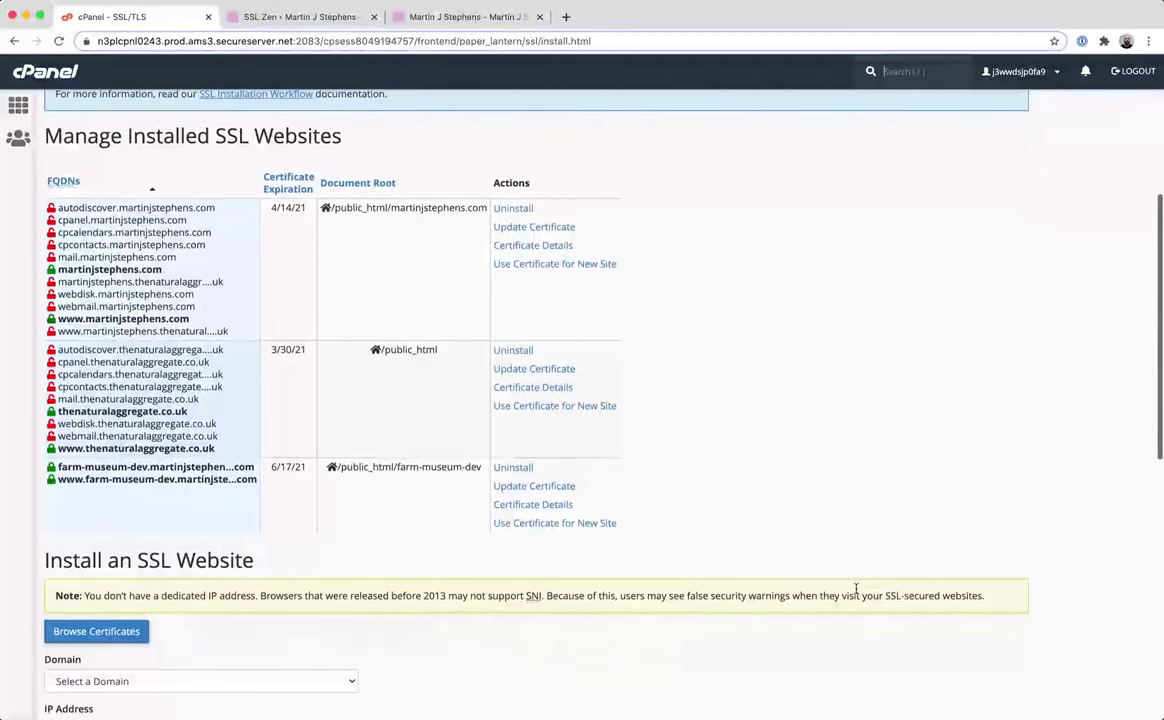
pyautogui.doubleClick(155, 269)
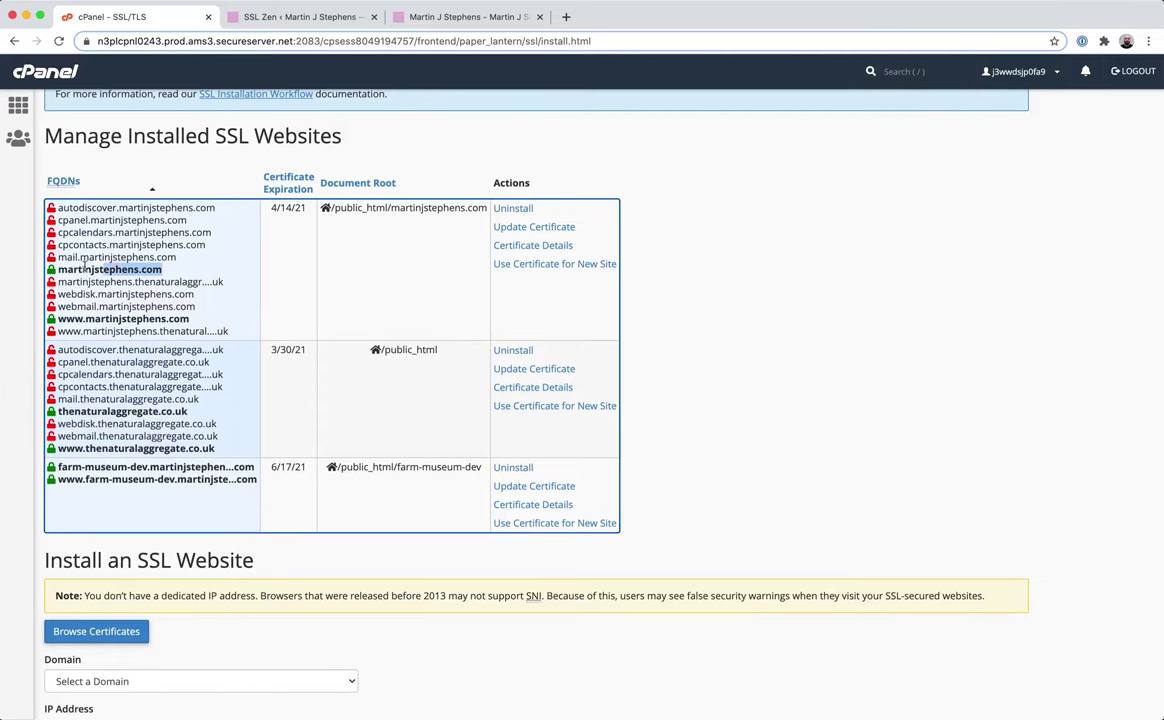
pyautogui.click(290, 17)
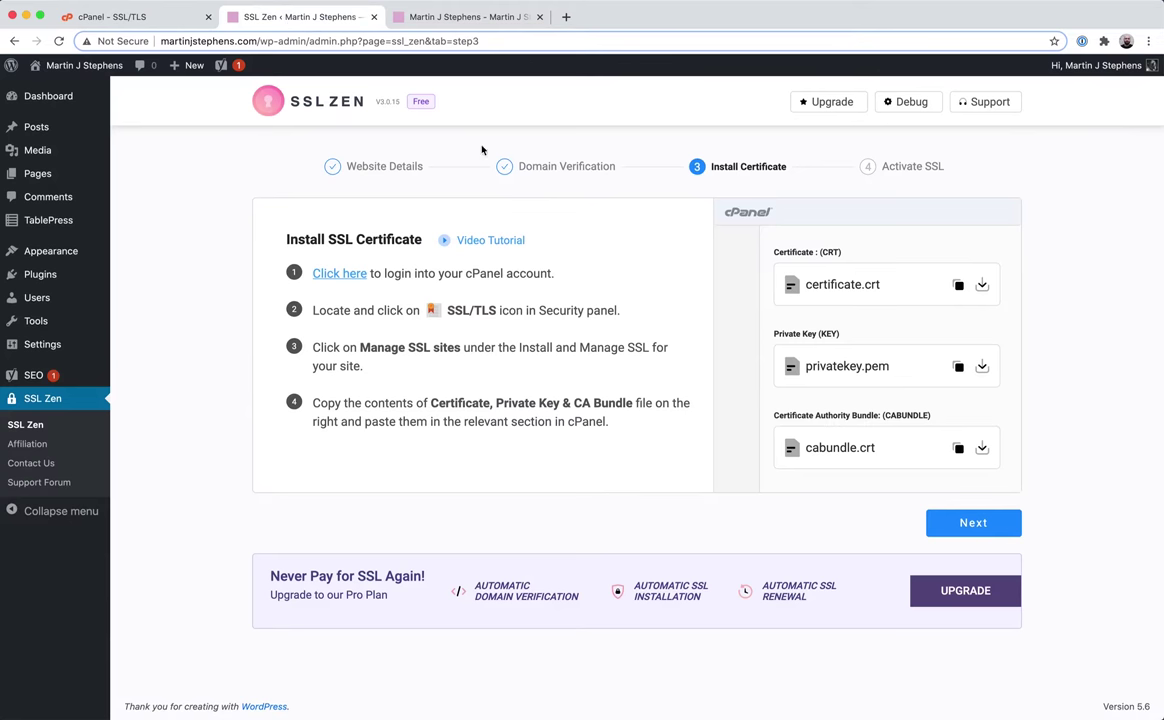
# Advance SSL Zen to the Activate SSL step and load martinjstephens.com/wp-admin in another tab.
pyautogui.click(969, 524)
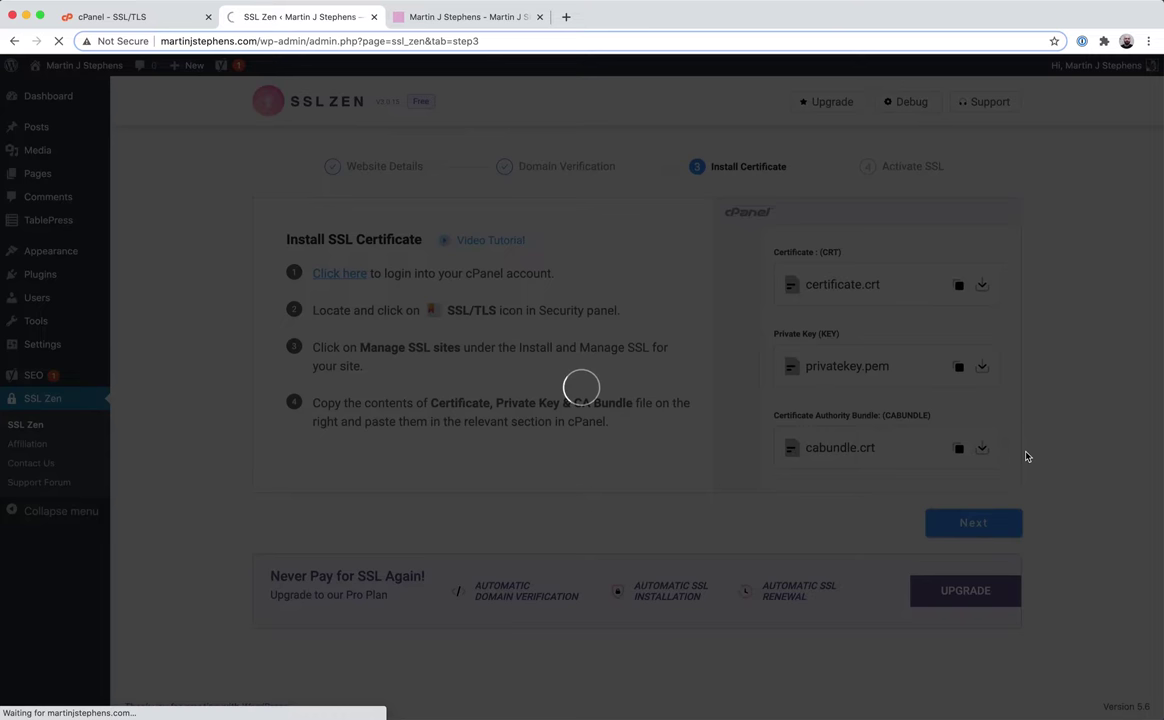
pyautogui.click(405, 17)
pyautogui.write('/wp-admin')
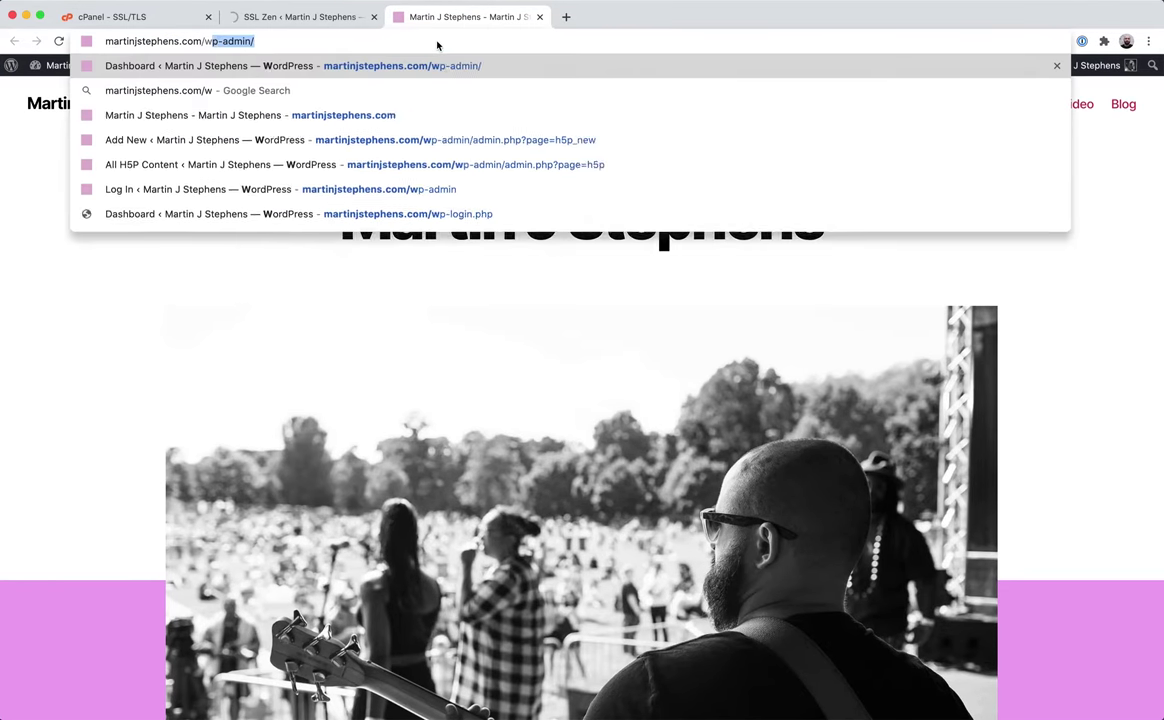
pyautogui.press('Return')
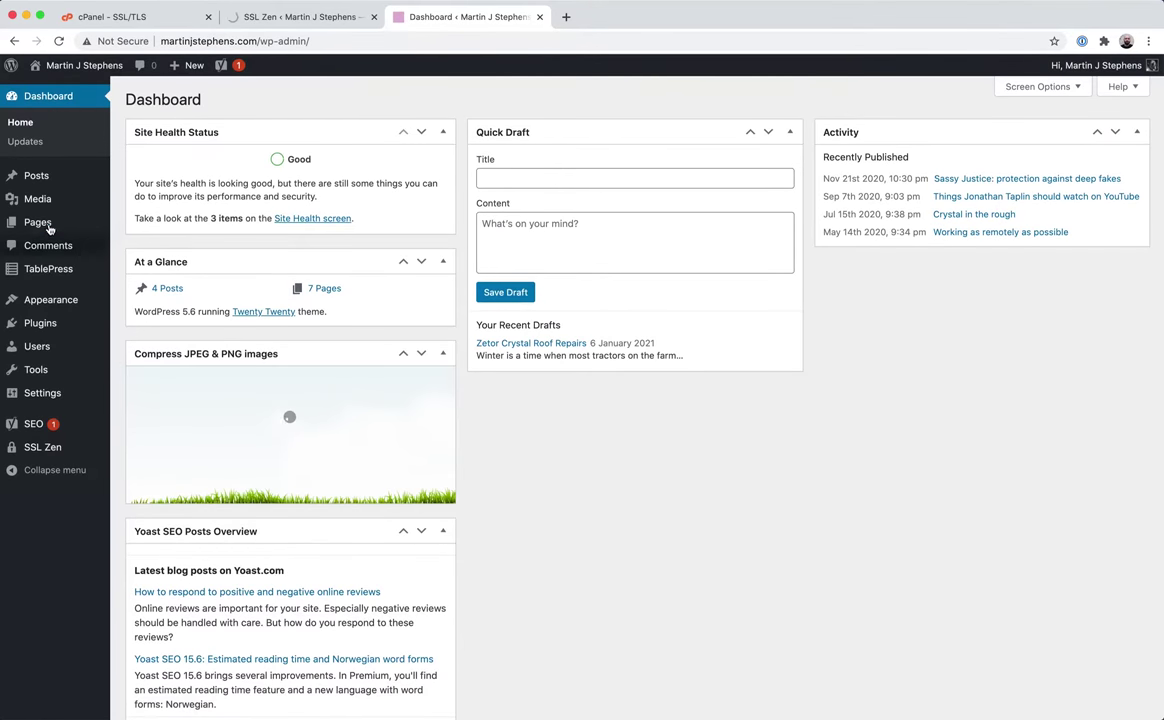
pyautogui.moveTo(86, 225)
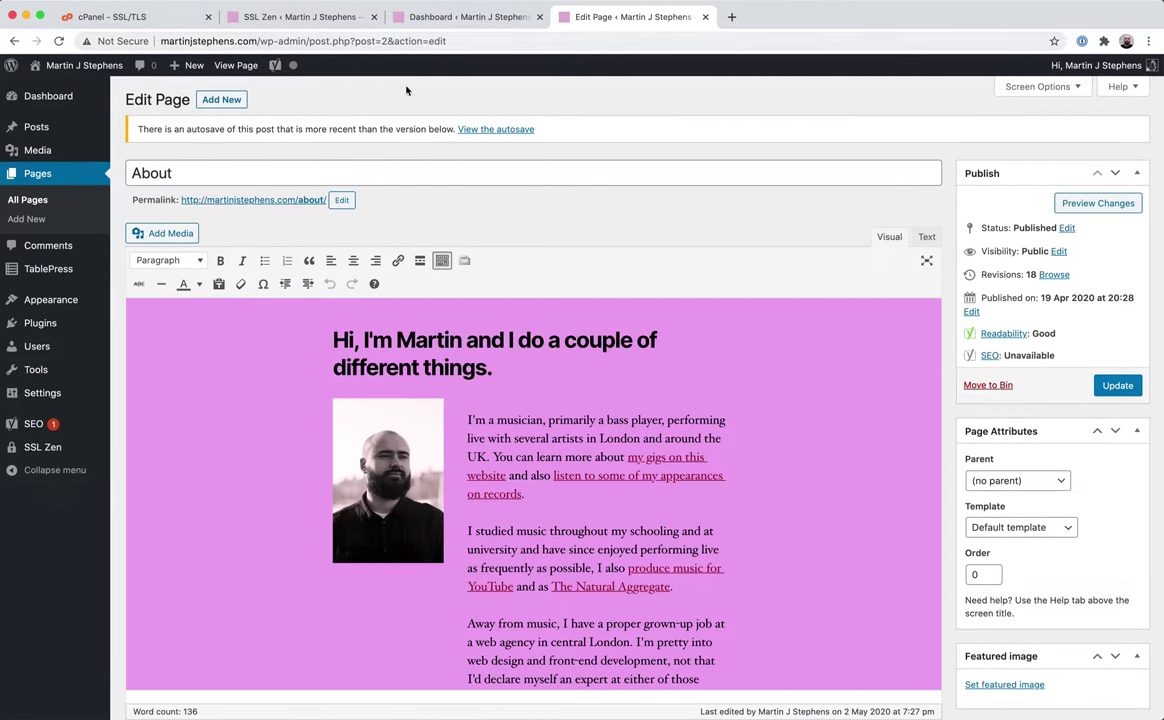
pyautogui.click(490, 18)
pyautogui.click(362, 24)
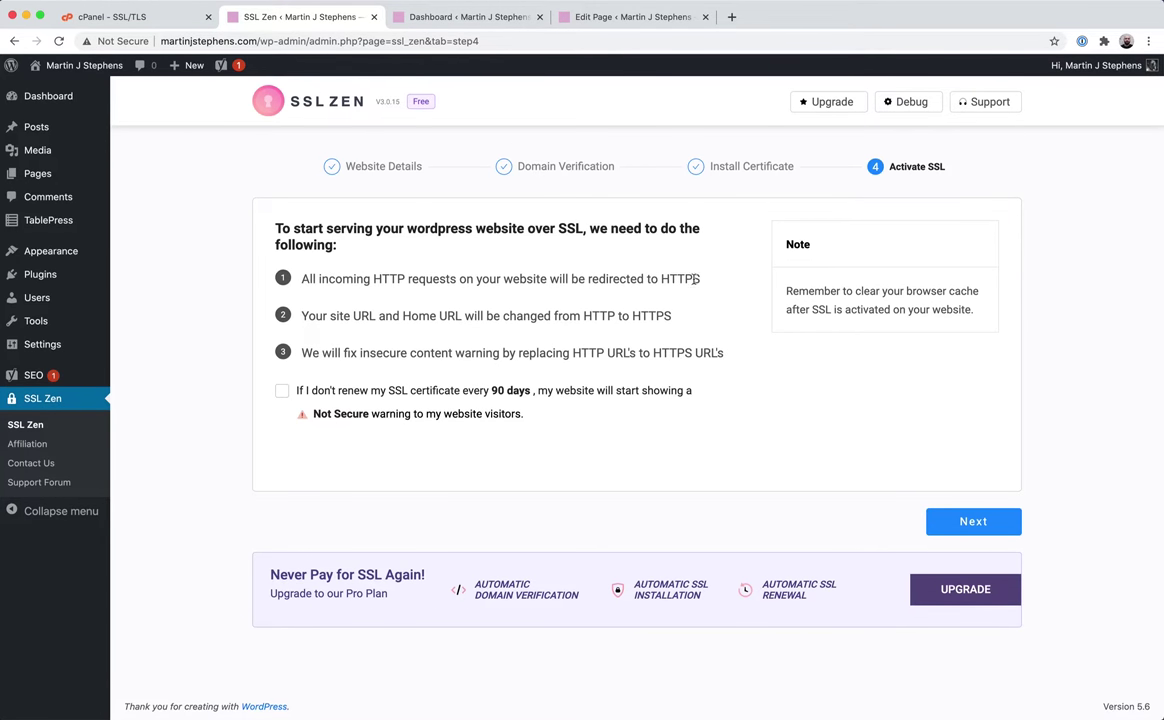
# Review the HTTPS redirect, URL change and insecure-content points, accept 90-day renewal, and activate SSL.
pyautogui.moveTo(702, 279); pyautogui.dragTo(342, 280)
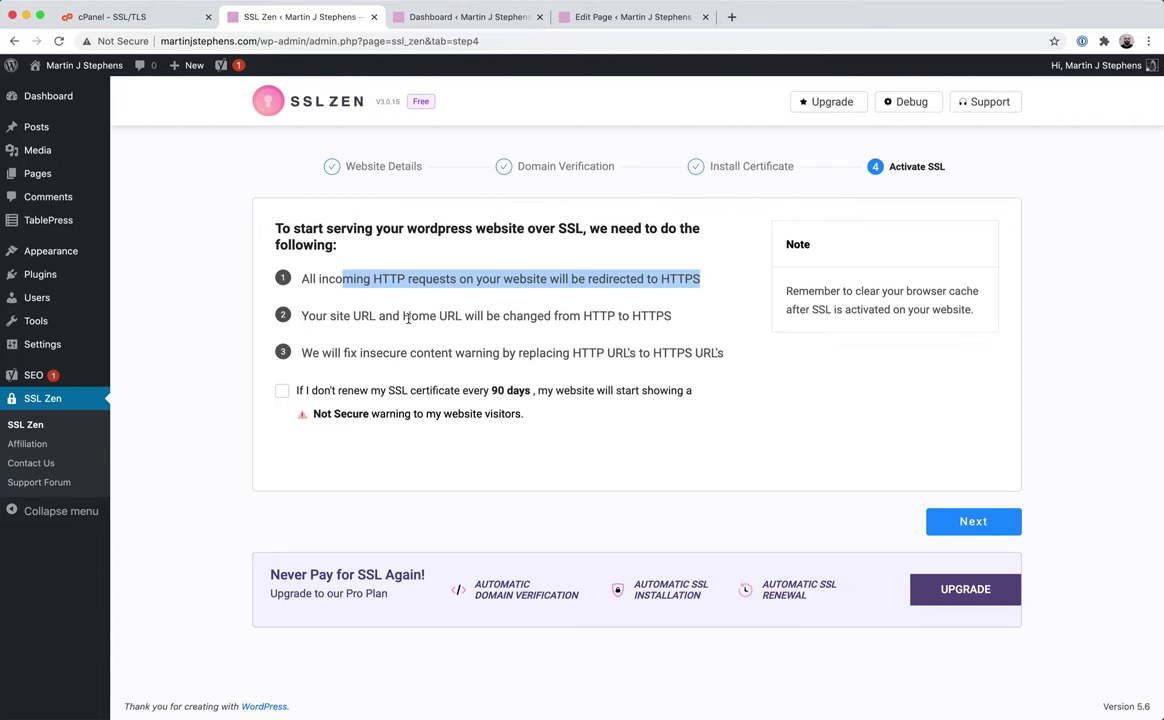
pyautogui.tripleClick(409, 318)
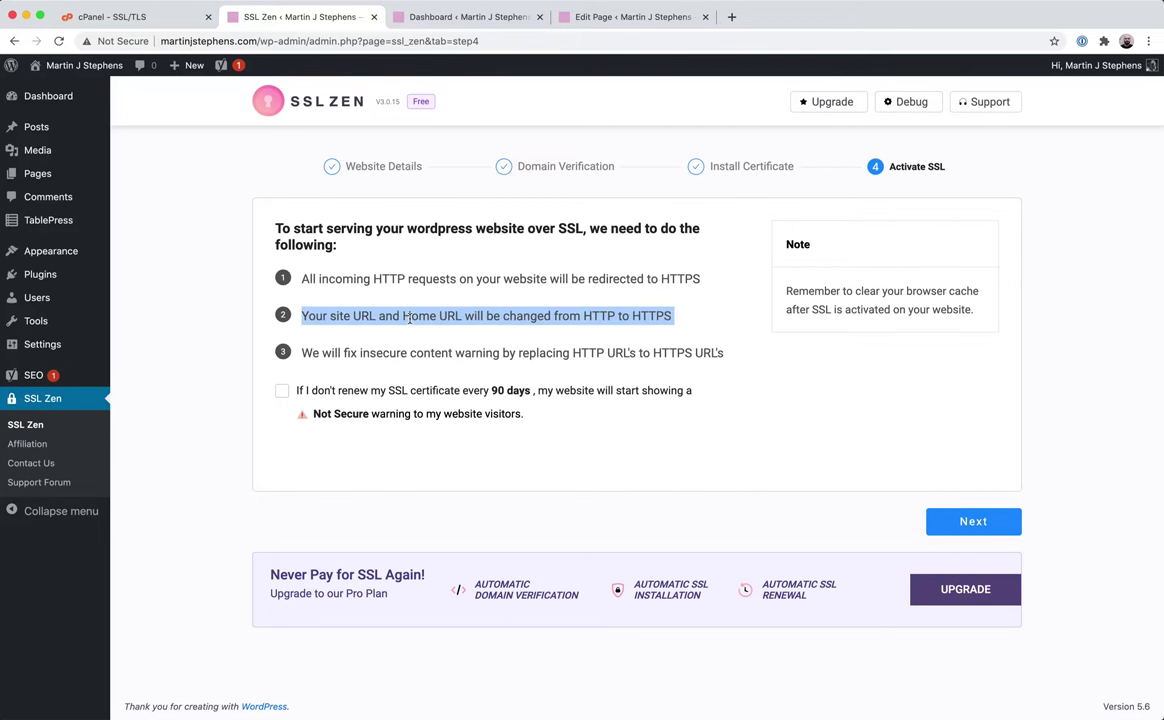
pyautogui.tripleClick(521, 279)
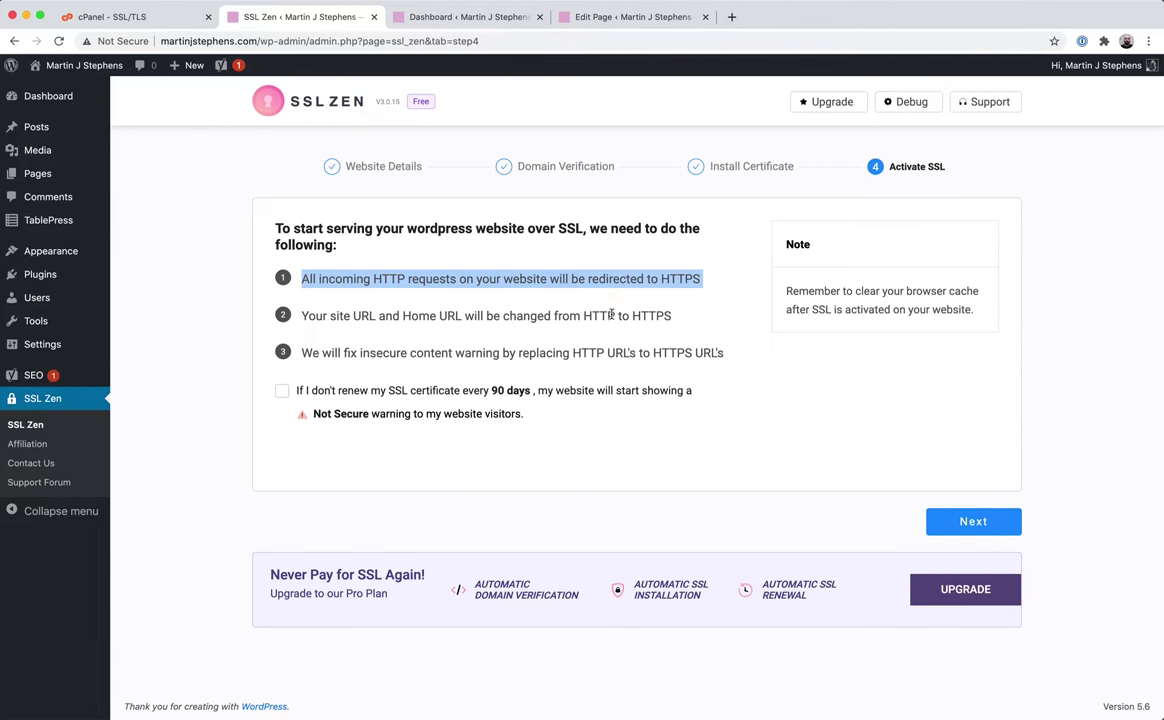
pyautogui.tripleClick(612, 315)
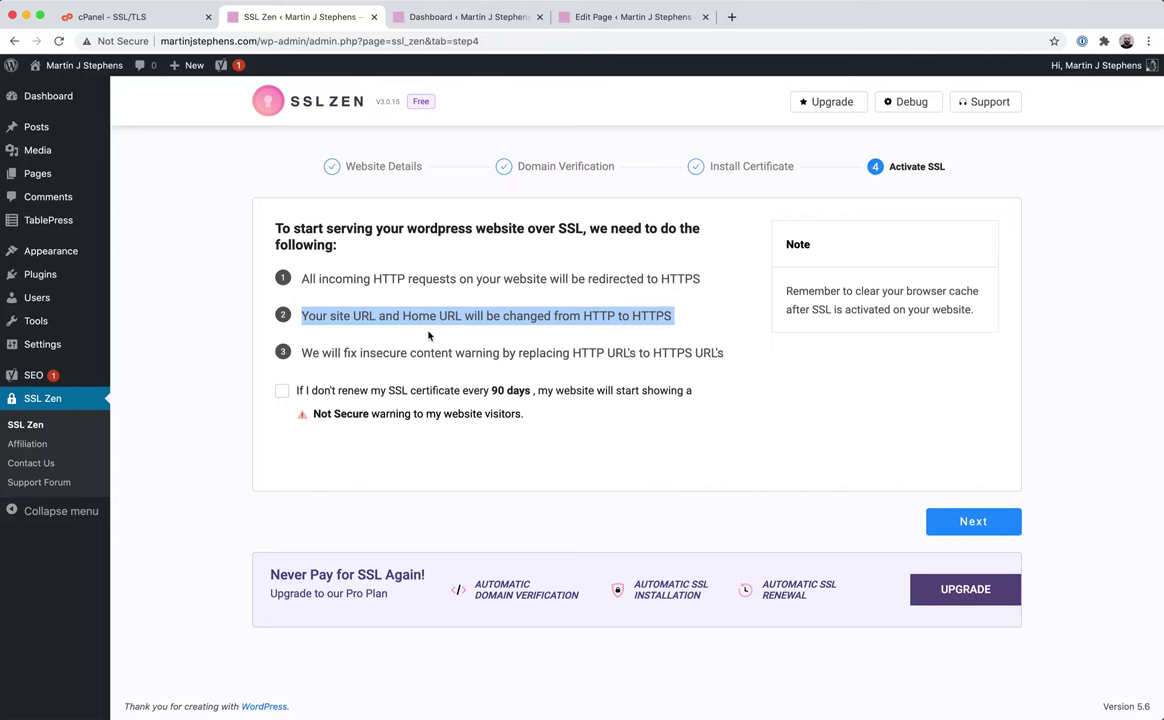
pyautogui.tripleClick(631, 350)
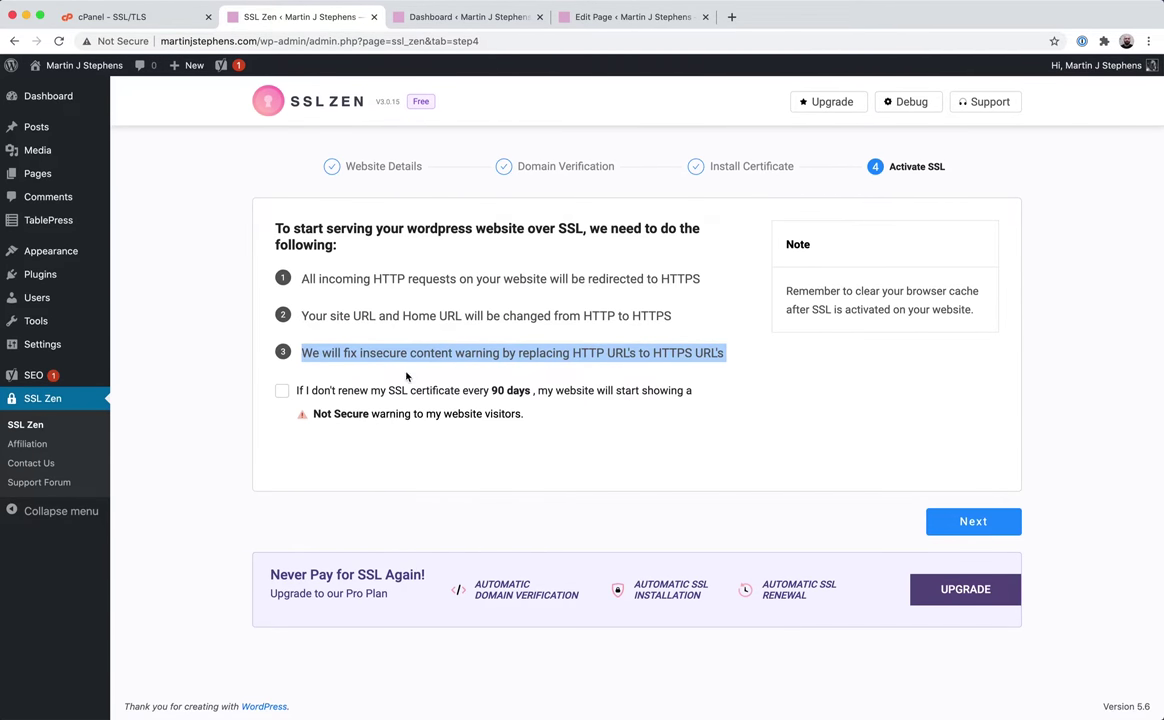
pyautogui.click(282, 393)
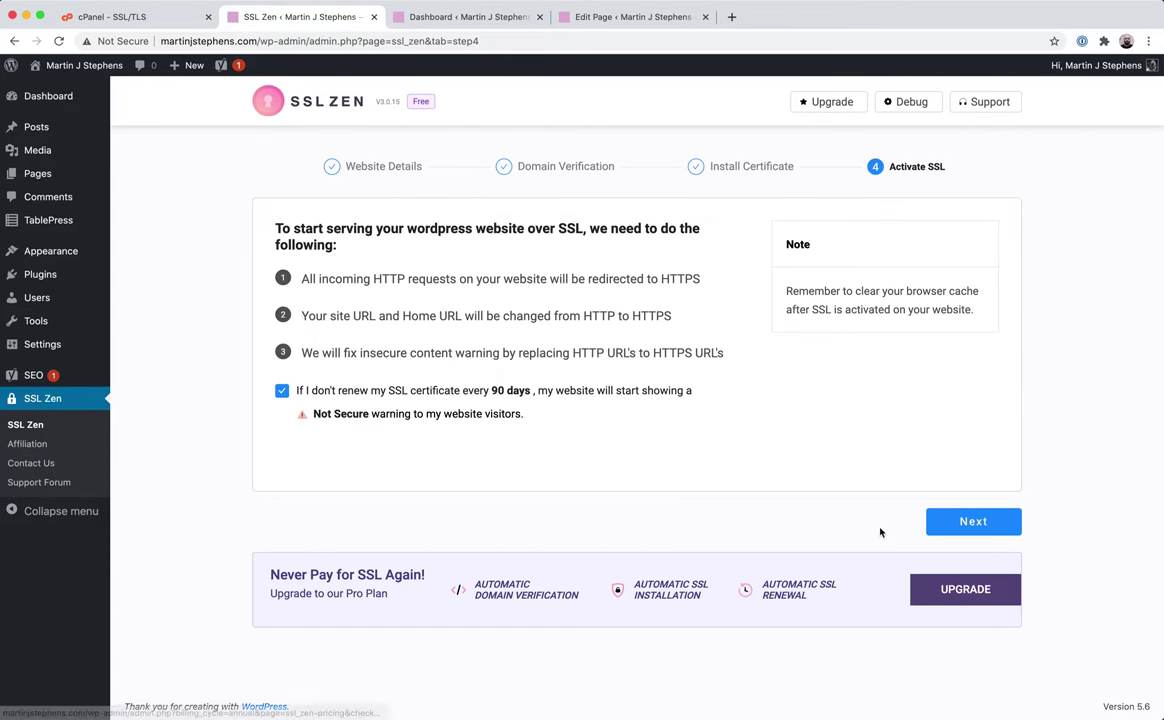
pyautogui.click(973, 521)
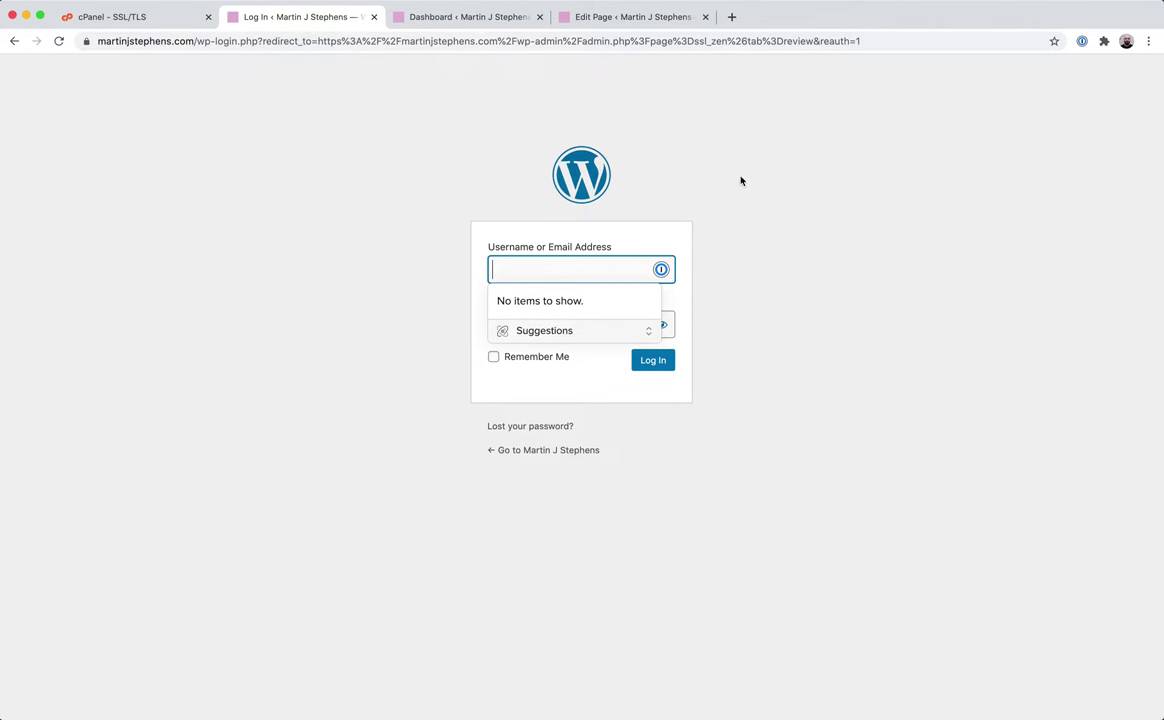
# Log back in to WordPress with the admin username and password.
pyautogui.write('martinjsteph')
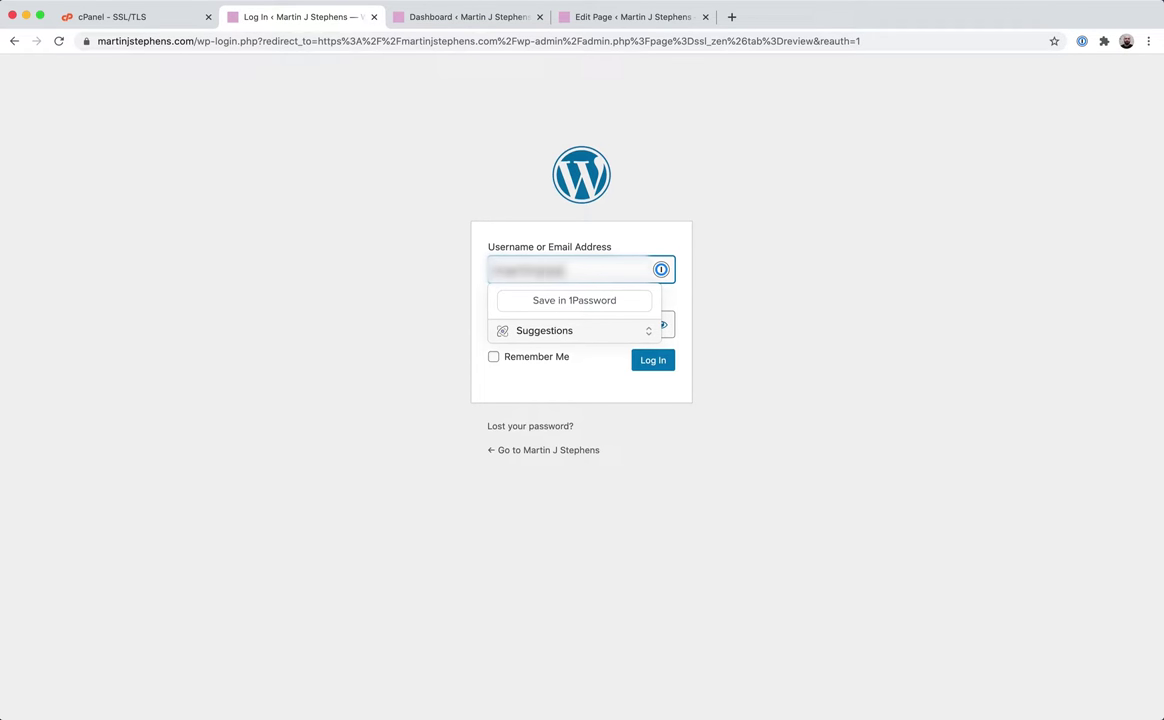
pyautogui.write('en')
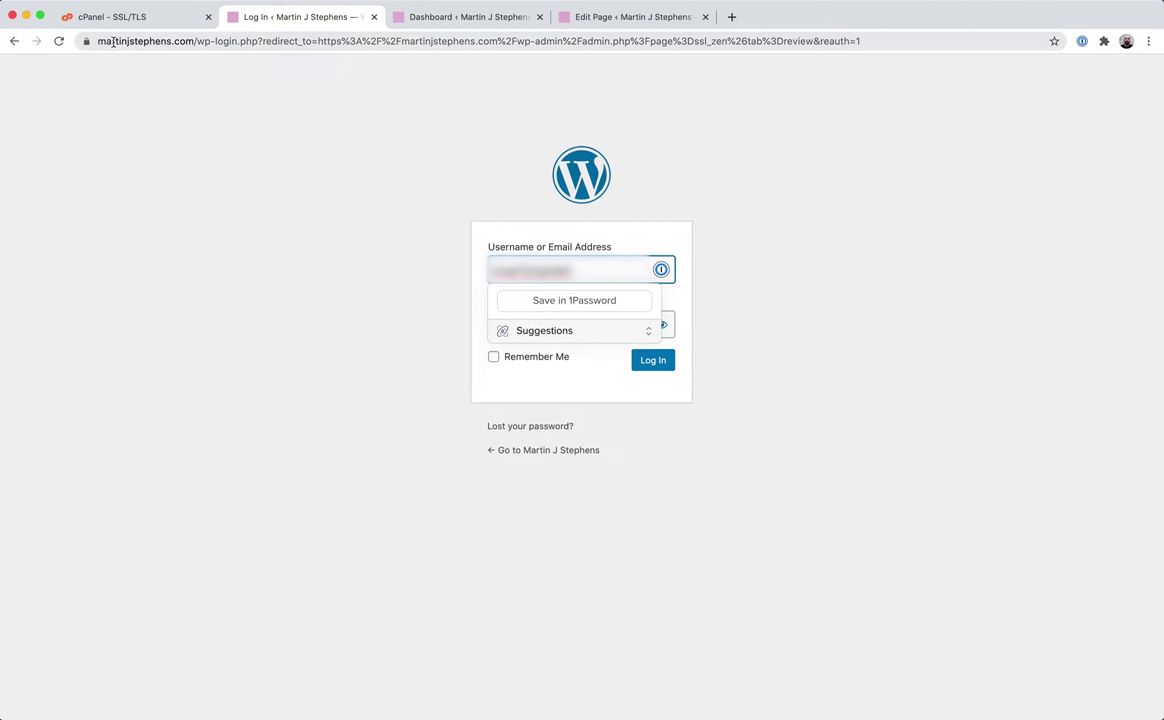
pyautogui.click(850, 312)
pyautogui.click(520, 324)
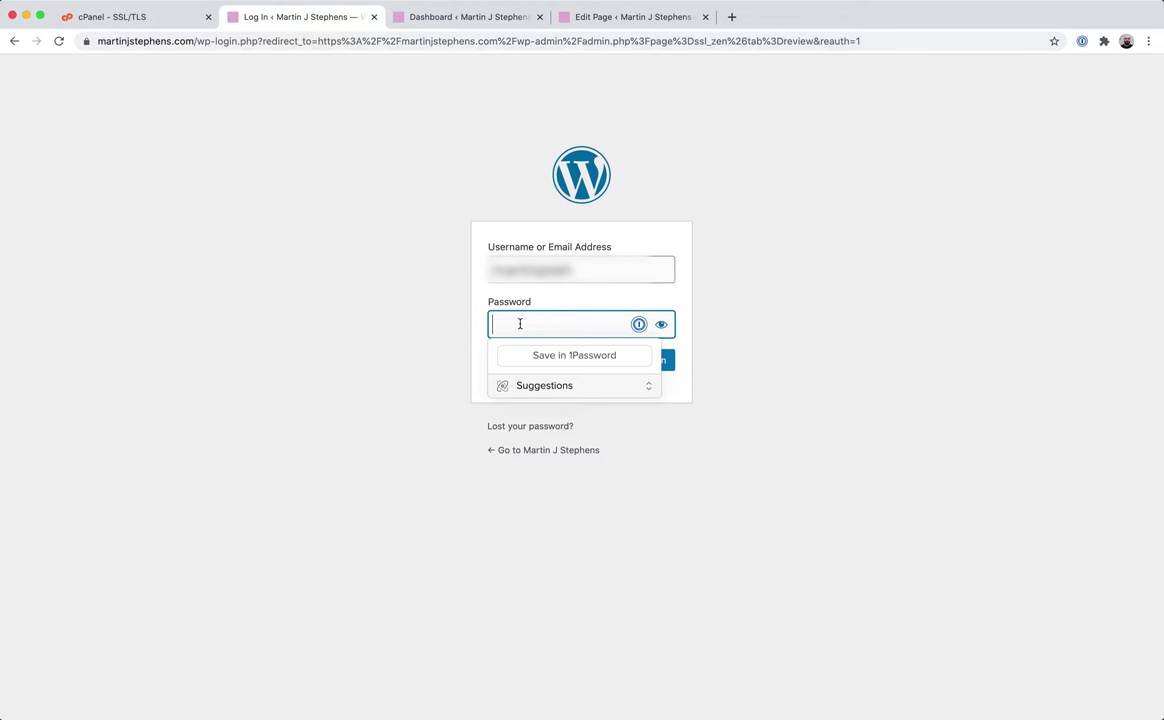
pyautogui.write('•••••••••••••')
pyautogui.press('Return')
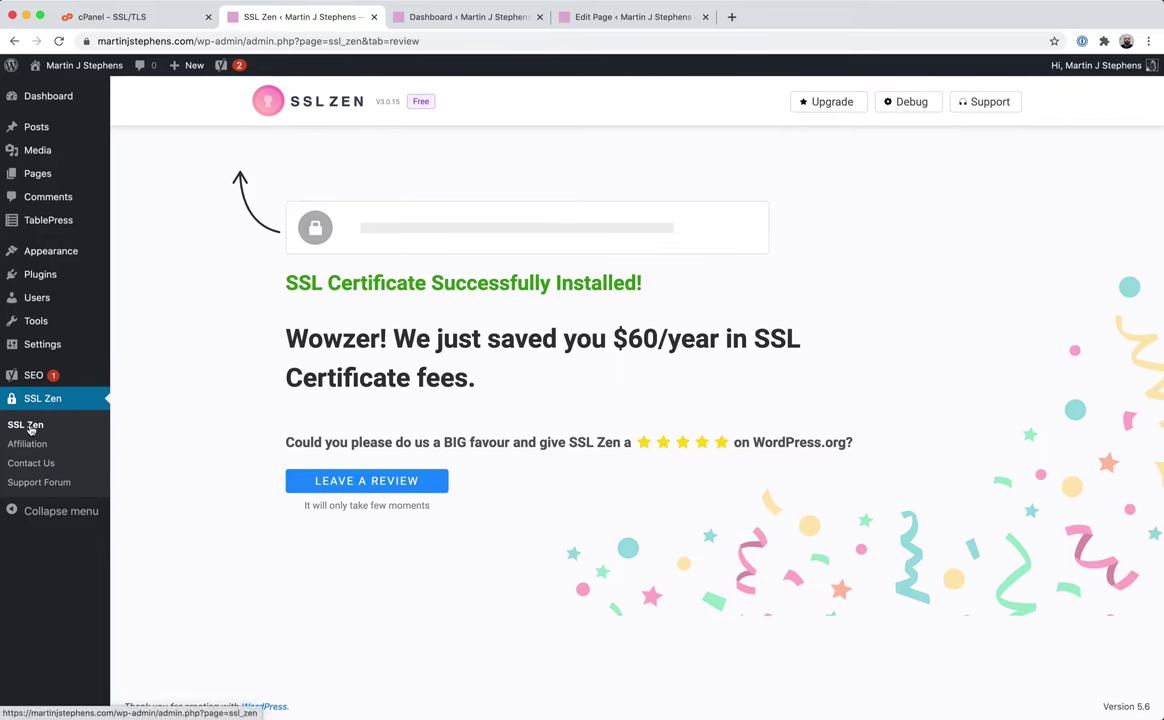
# Open SSL Zen's settings page from the admin sidebar to view the 90-day Let's Encrypt certificate.
pyautogui.click(27, 425)
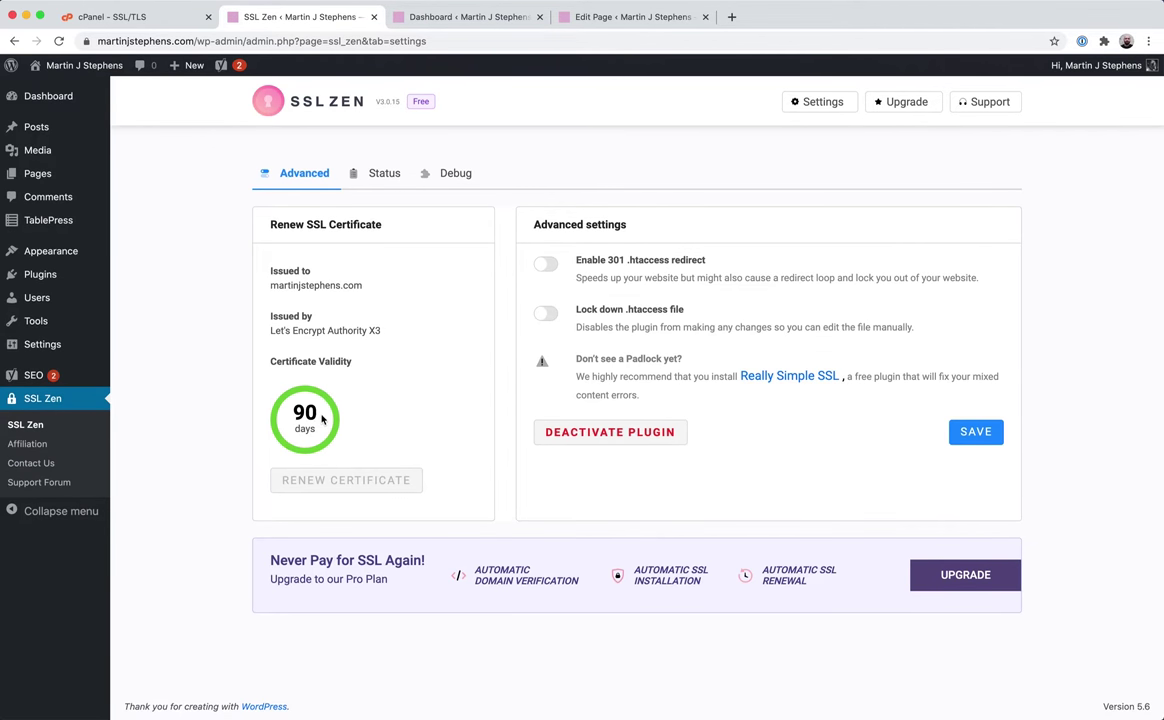
# Open All Pages in a new tab and close the old Dashboard and page-editing tabs.
pyautogui.moveTo(40, 173)
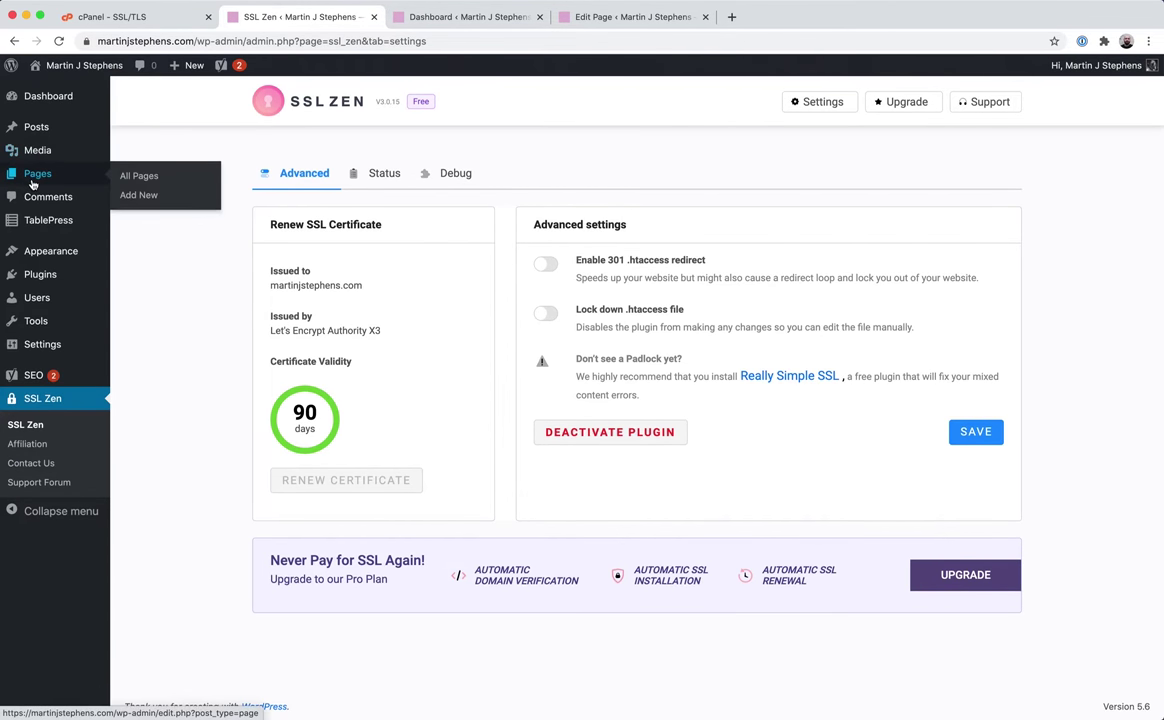
pyautogui.keyDown('super'); pyautogui.click(141, 181); pyautogui.keyUp('super')
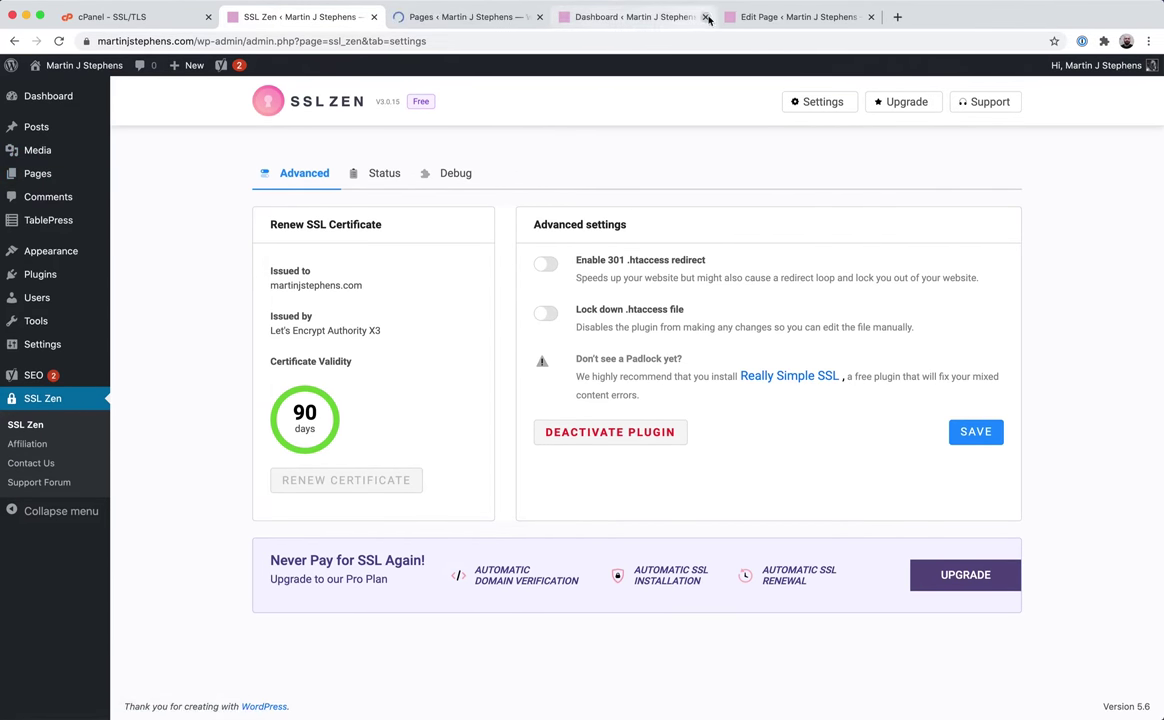
pyautogui.click(709, 19)
pyautogui.click(708, 18)
pyautogui.click(466, 17)
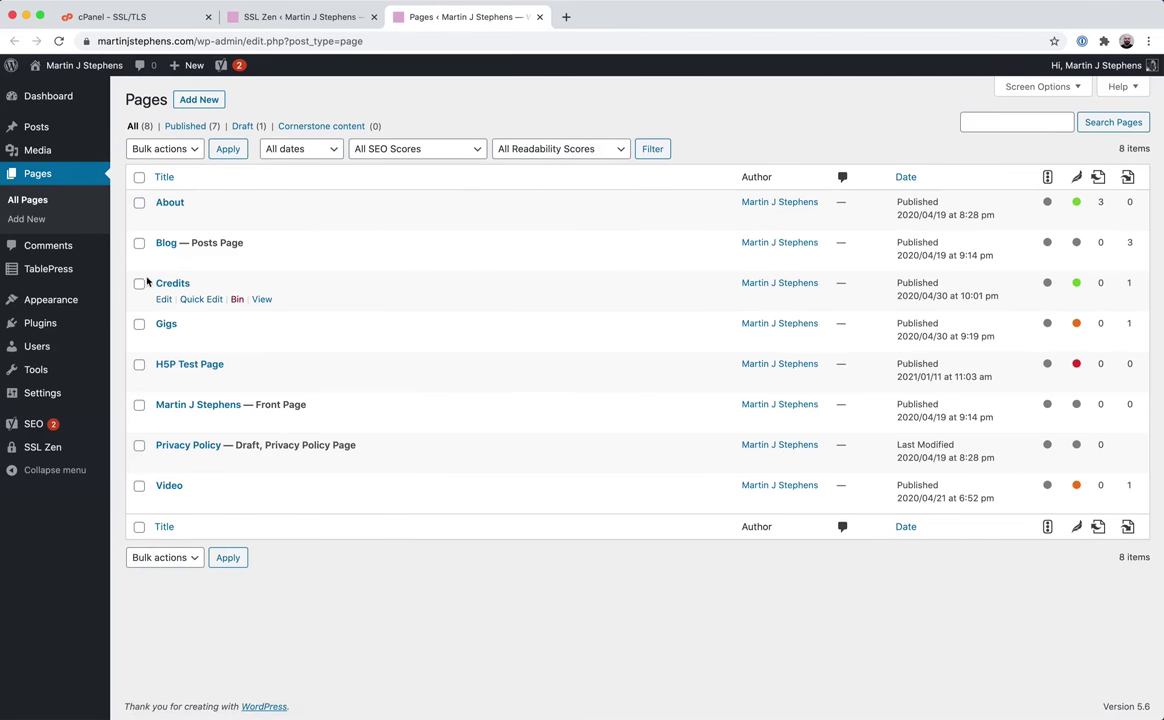
# Check that the About page's permalink now begins with https, then close its editor.
pyautogui.click(164, 219)
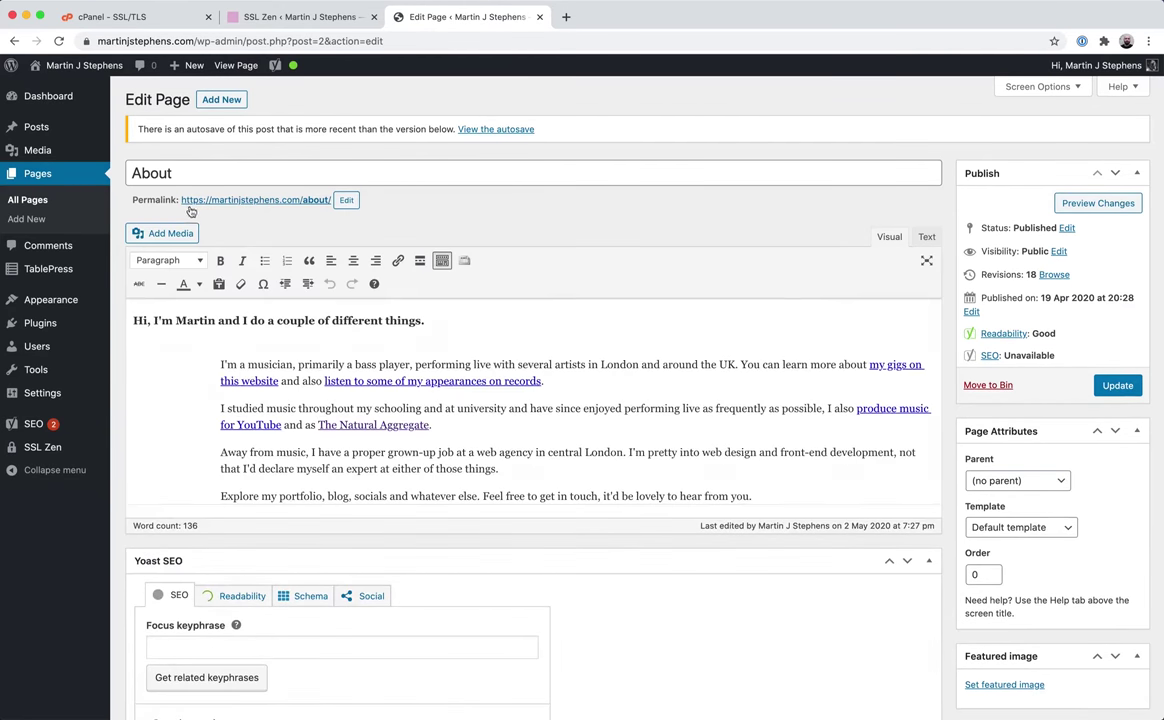
pyautogui.moveTo(181, 201); pyautogui.dragTo(208, 202)
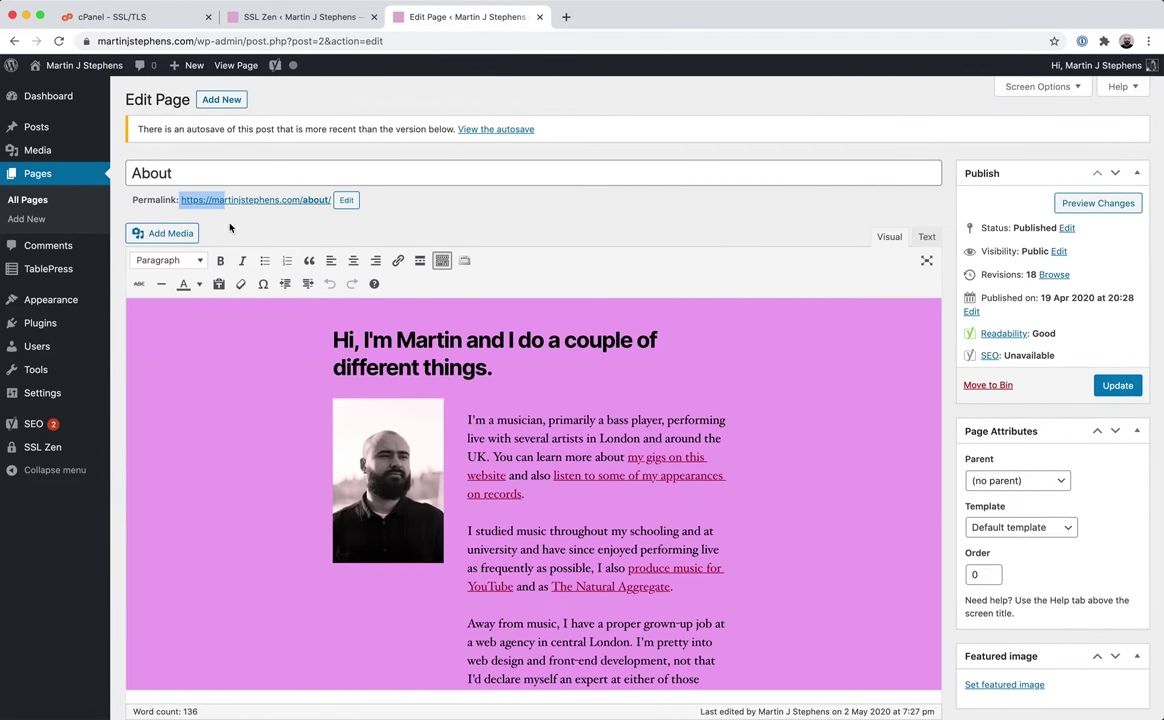
pyautogui.click(540, 20)
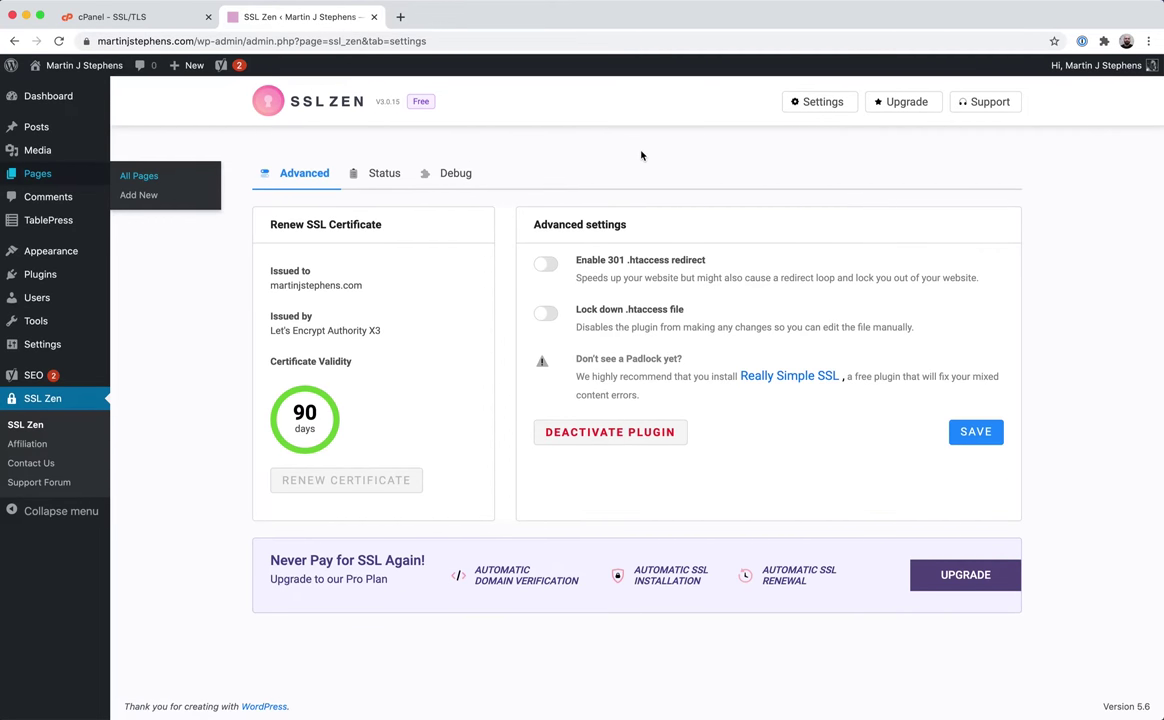
pyautogui.click(112, 17)
# Browse to public_html > martinjstephens.com > .well-known > acme-challenge and edit its .htaccess.
pyautogui.scroll(10, 493, 317)
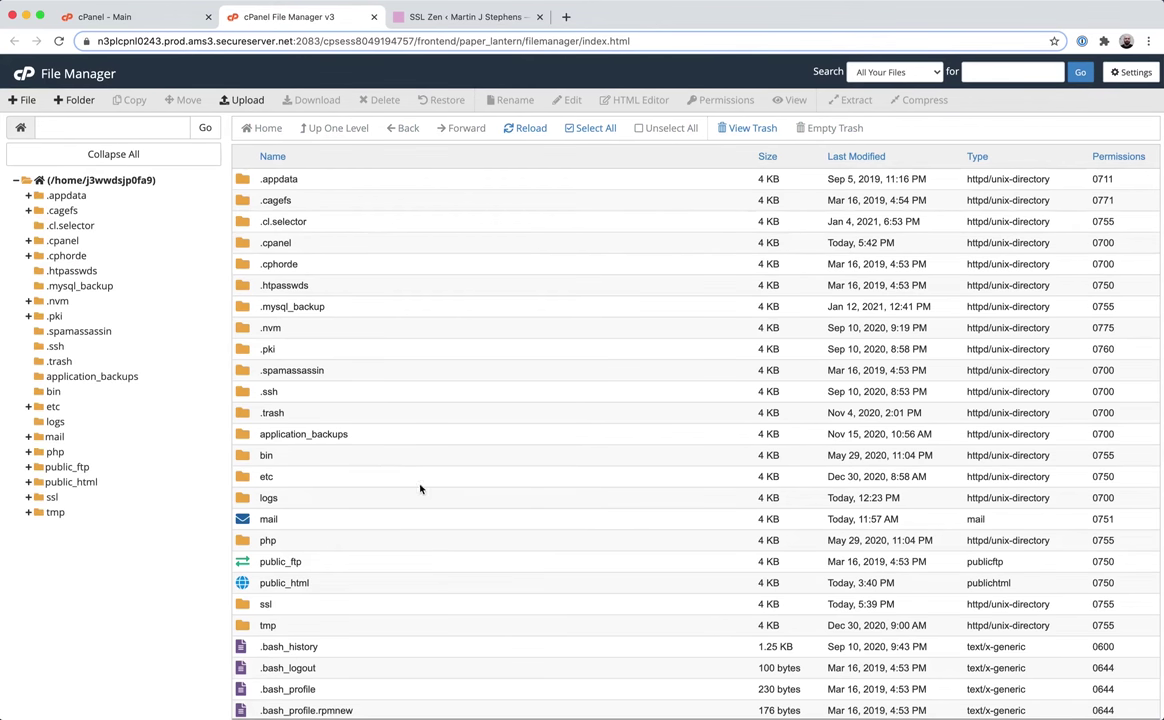
pyautogui.doubleClick(330, 590)
pyautogui.doubleClick(377, 289)
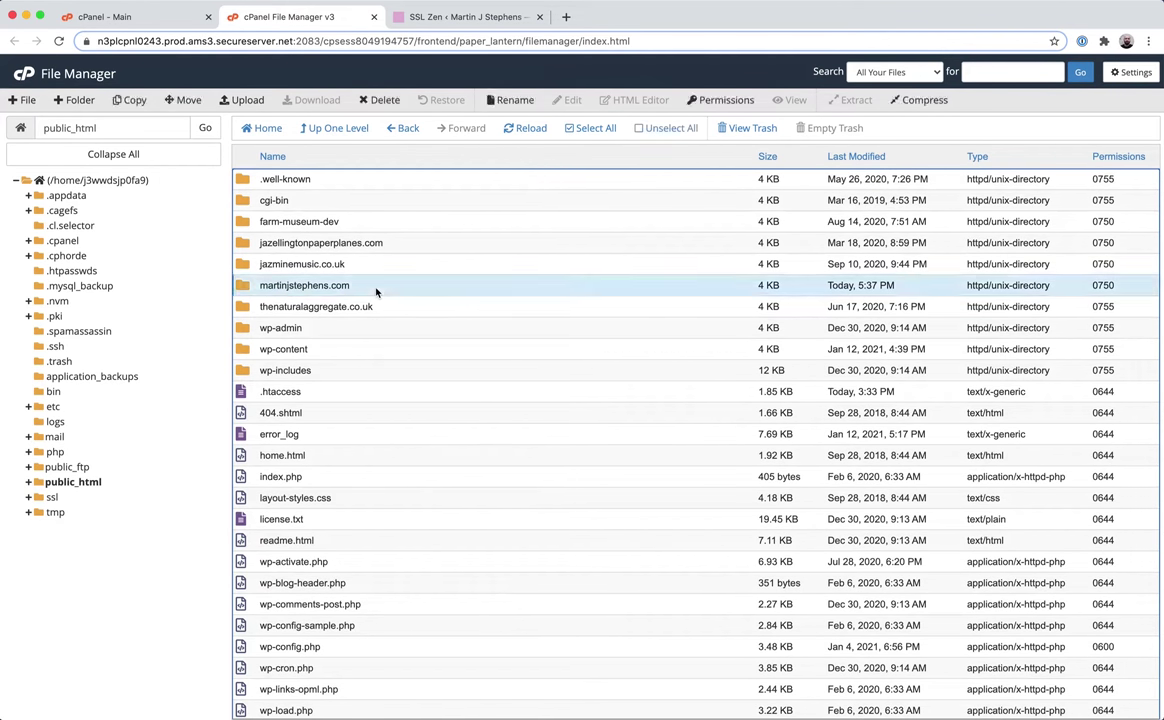
pyautogui.doubleClick(333, 185)
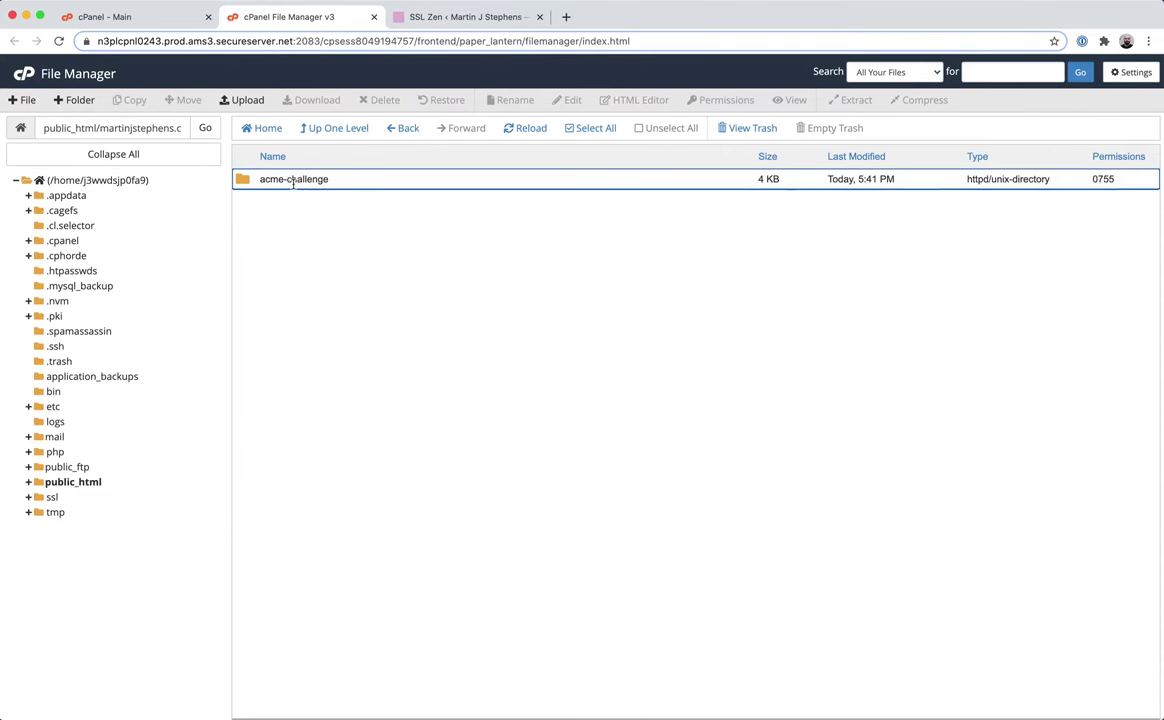
pyautogui.doubleClick(290, 180)
pyautogui.rightClick(296, 180)
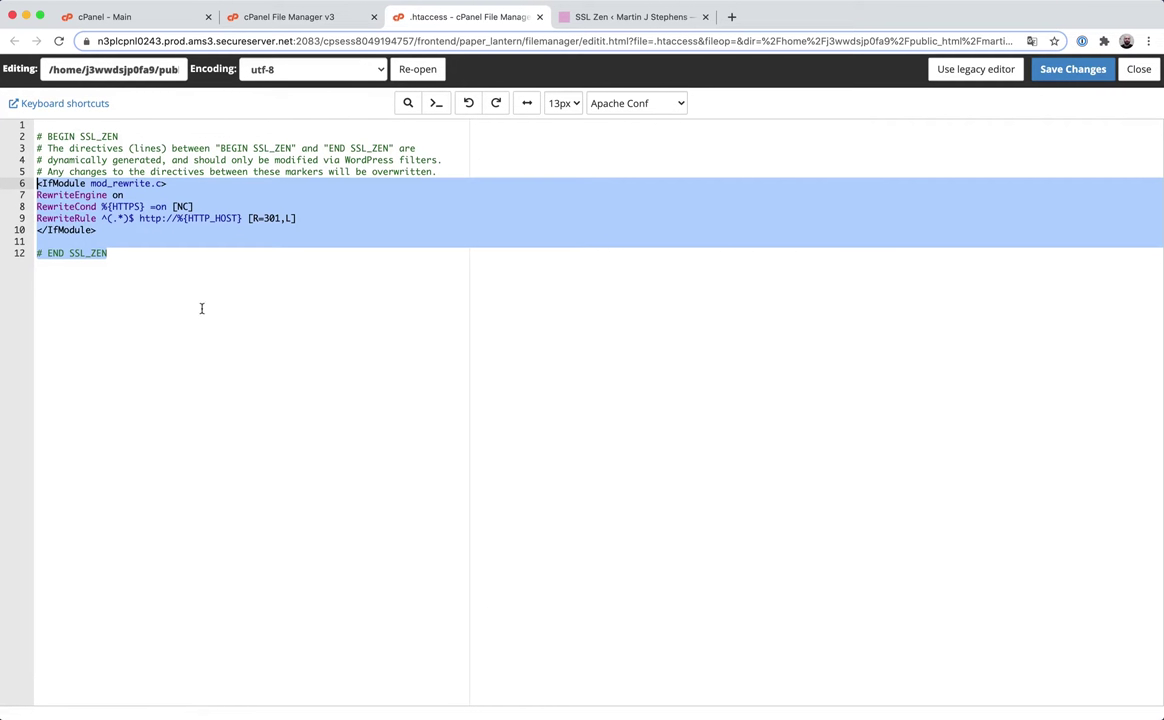
# Review the SSL_ZEN rewrite rules on lines 5–10, then close the .htaccess editor.
pyautogui.click(208, 258)
pyautogui.moveTo(130, 241); pyautogui.dragTo(8, 166)
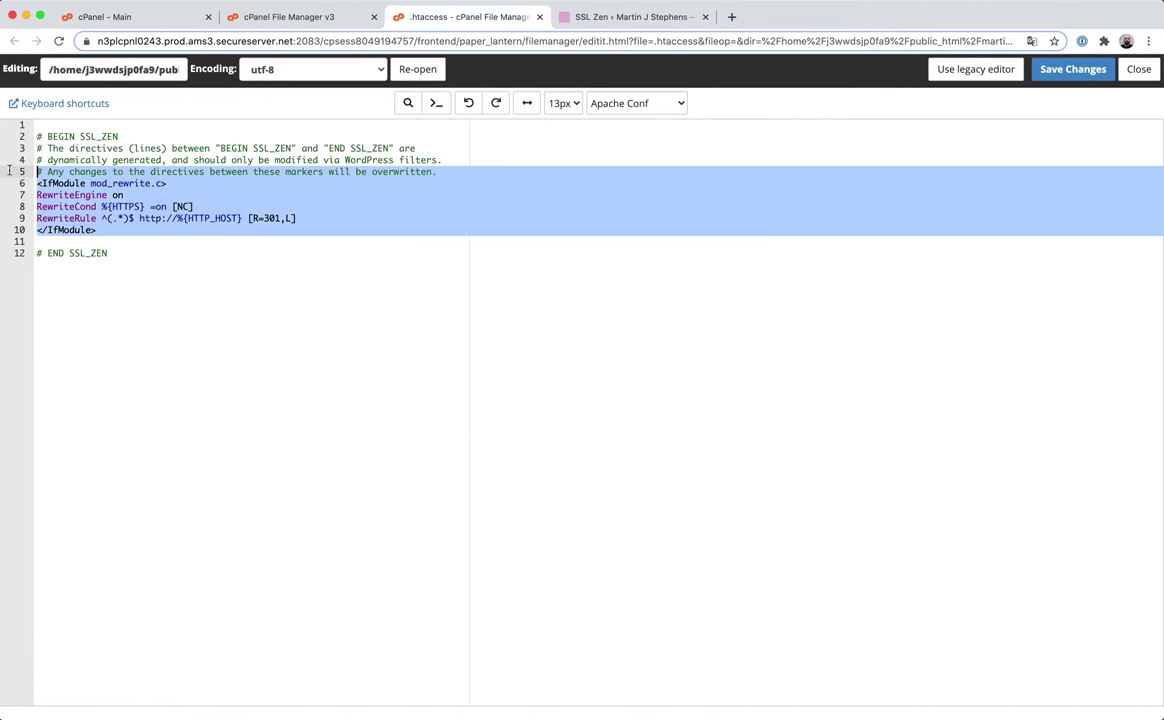
pyautogui.click(144, 256)
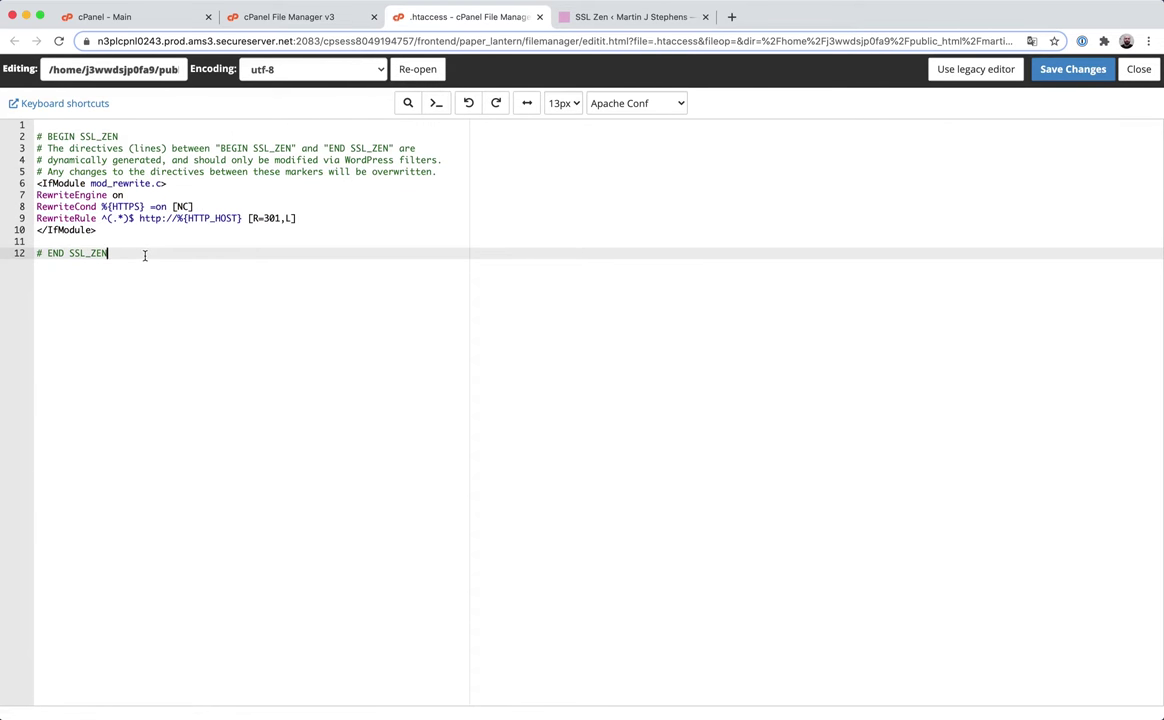
pyautogui.click(539, 17)
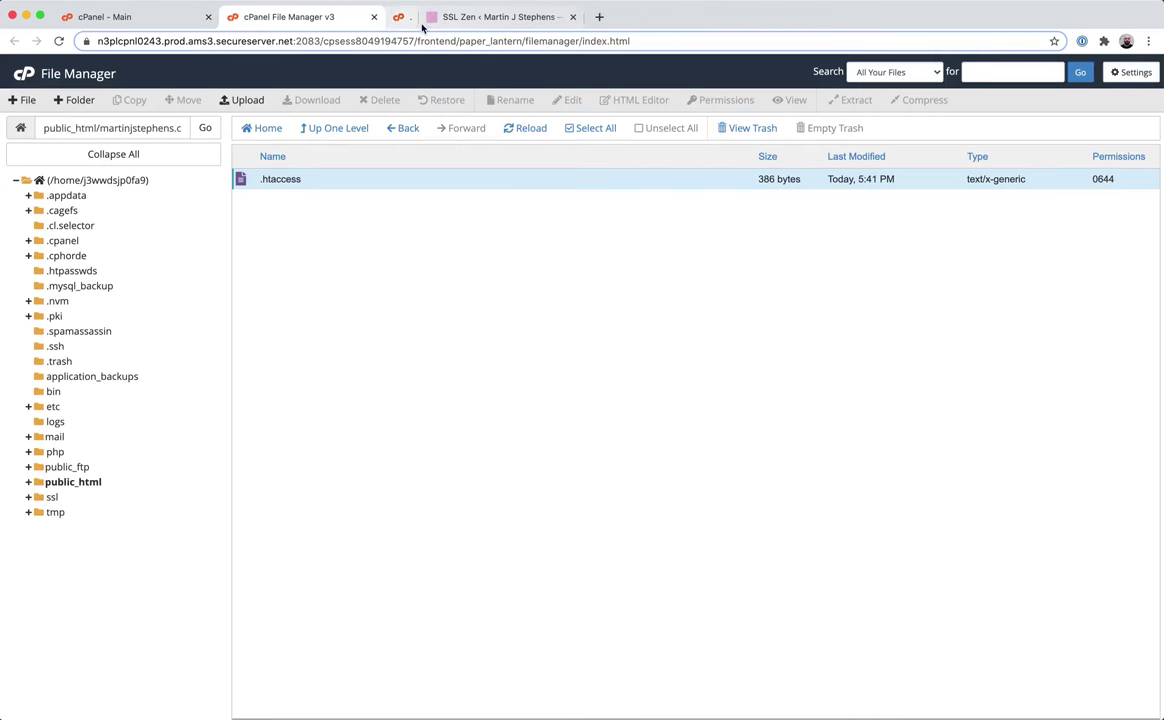
pyautogui.click(375, 18)
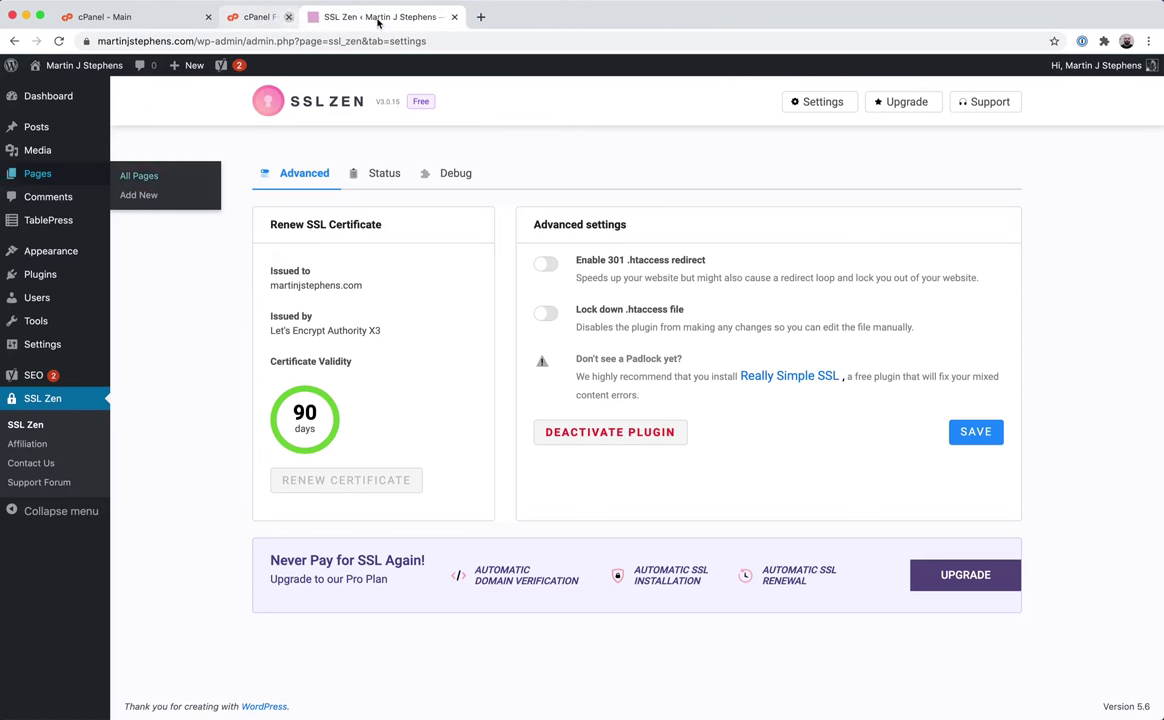
pyautogui.click(305, 42)
pyautogui.hotkey('ctrl', 'c')
pyautogui.click(400, 17)
pyautogui.hotkey('ctrl', 'v')
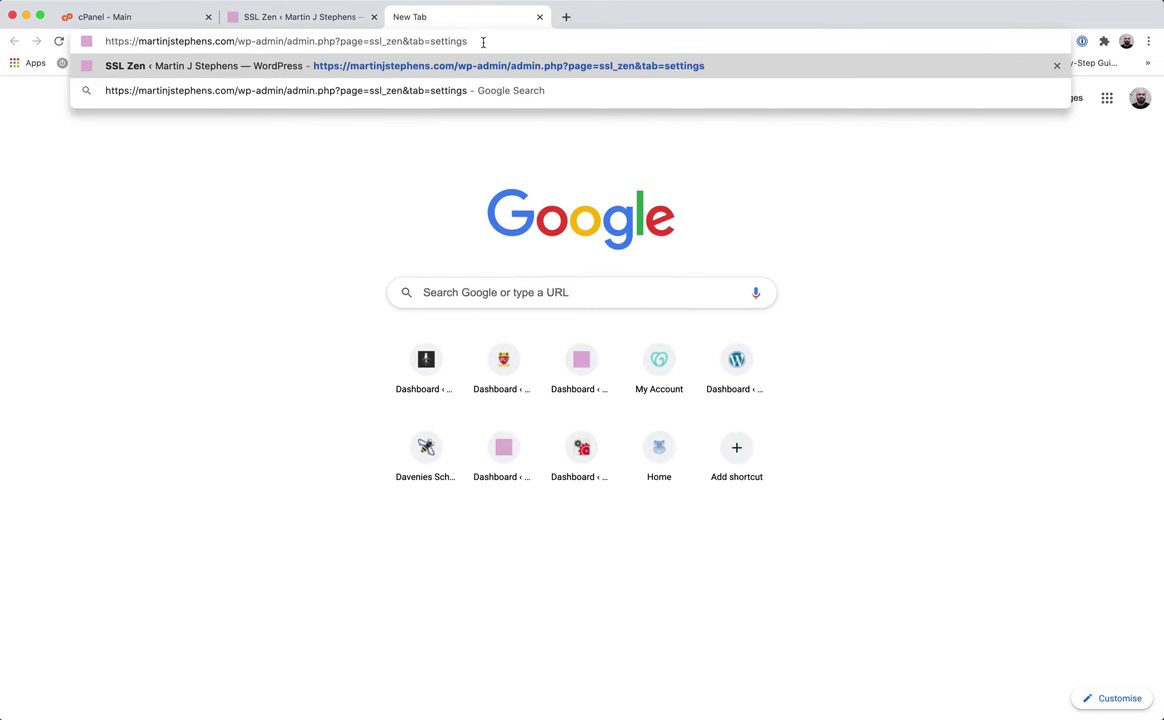
pyautogui.moveTo(483, 41); pyautogui.dragTo(238, 41)
pyautogui.press('BackSpace')
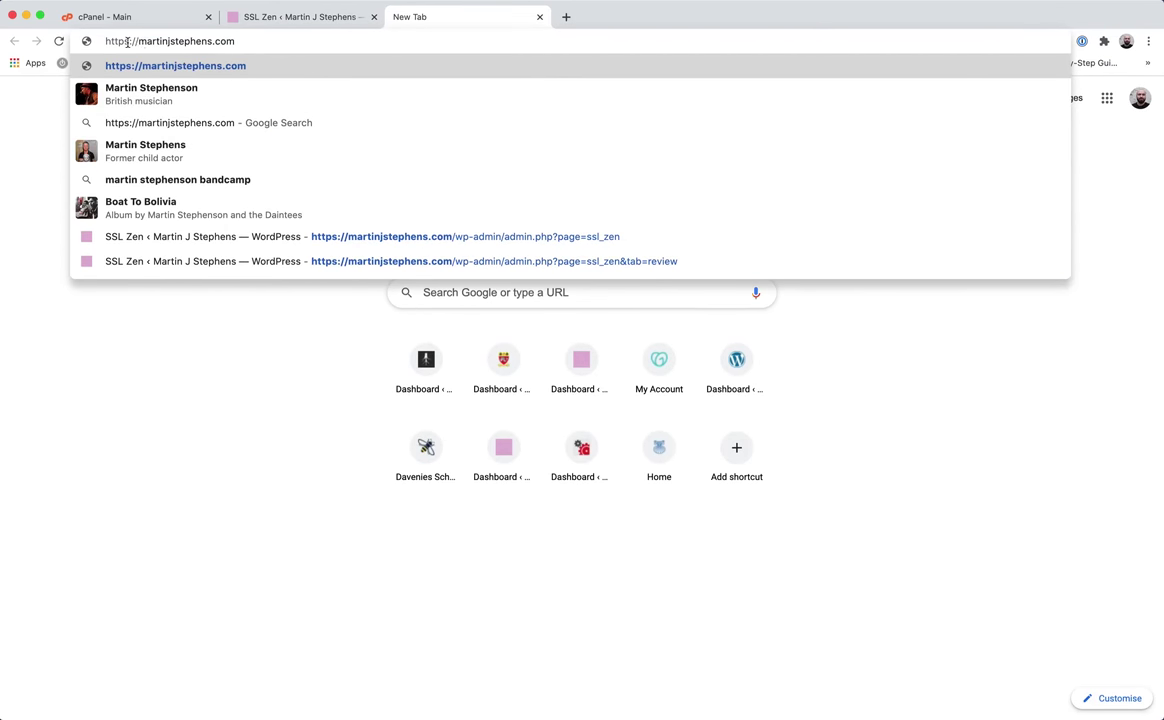
pyautogui.click(127, 41)
pyautogui.press('BackSpace')
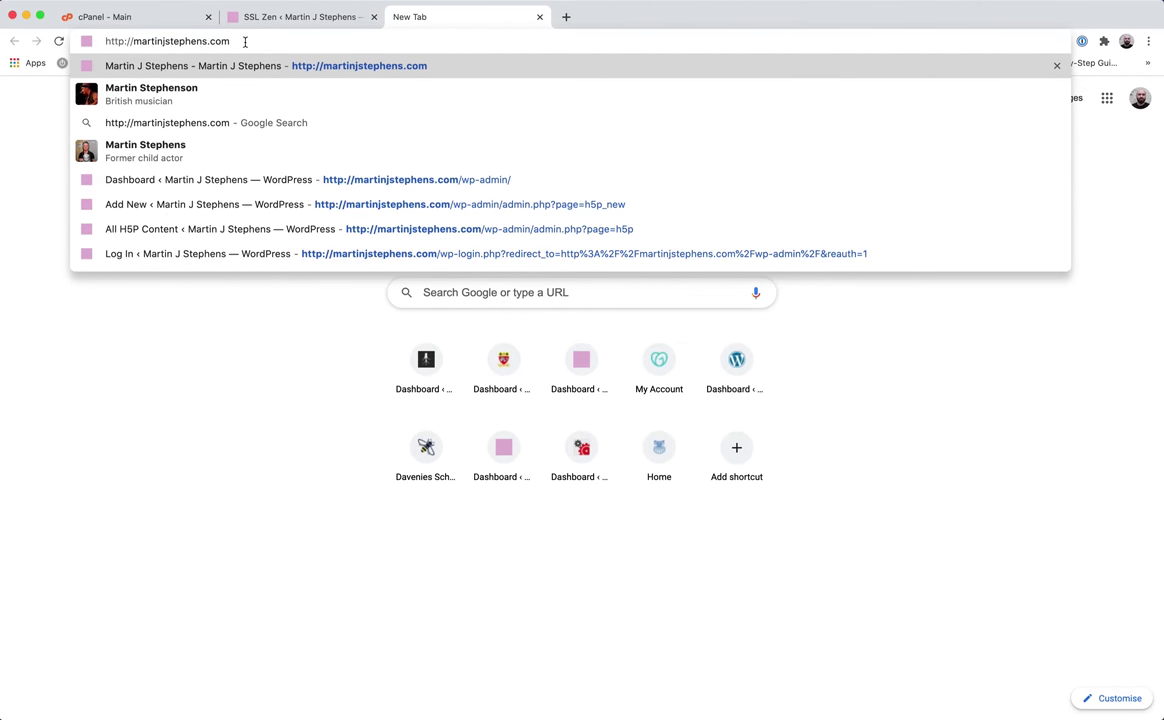
pyautogui.press('Return')
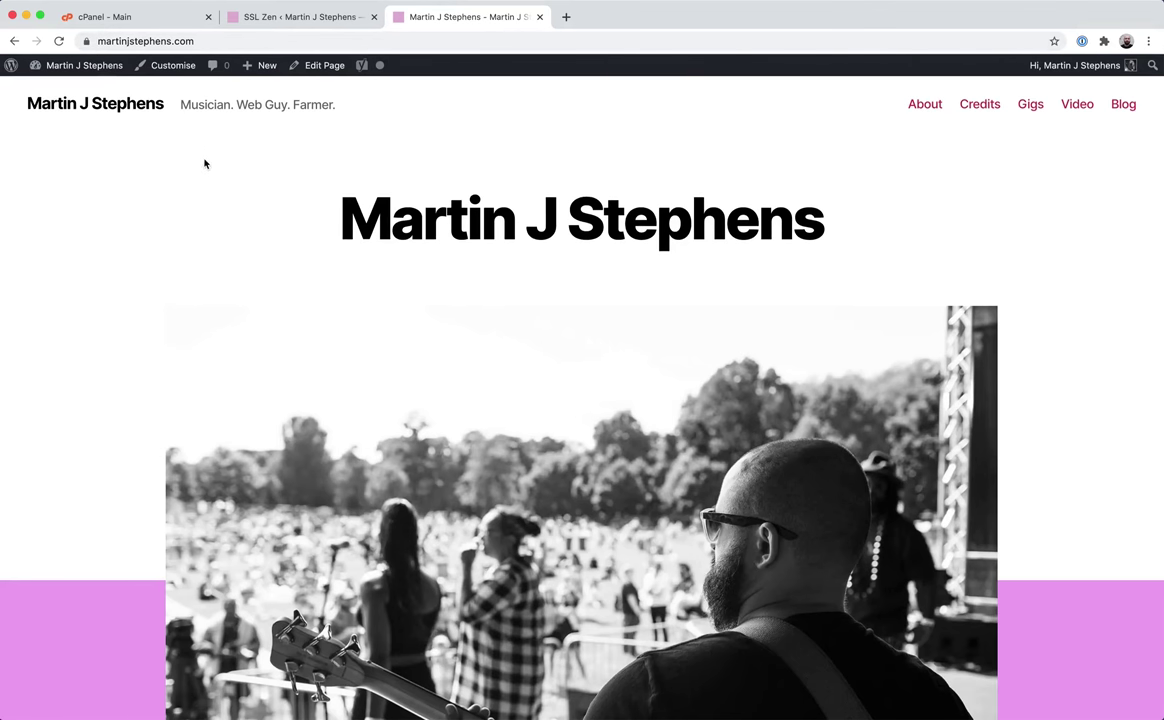
pyautogui.click(268, 18)
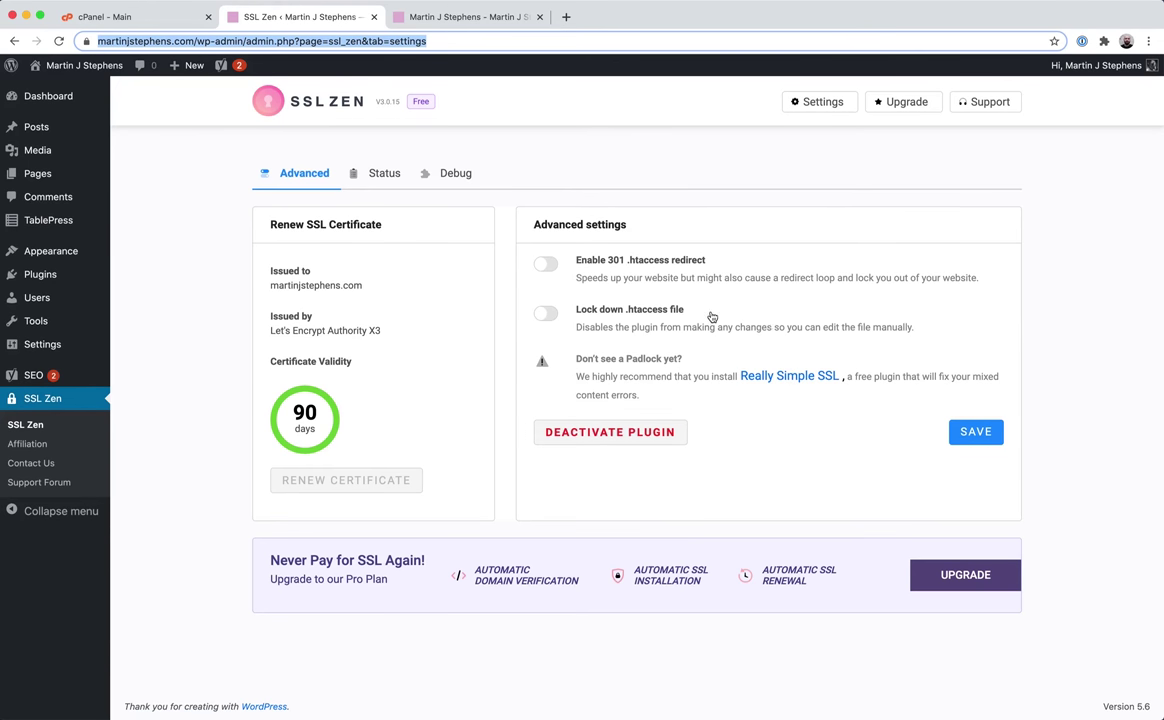
pyautogui.moveTo(684, 312); pyautogui.dragTo(577, 314)
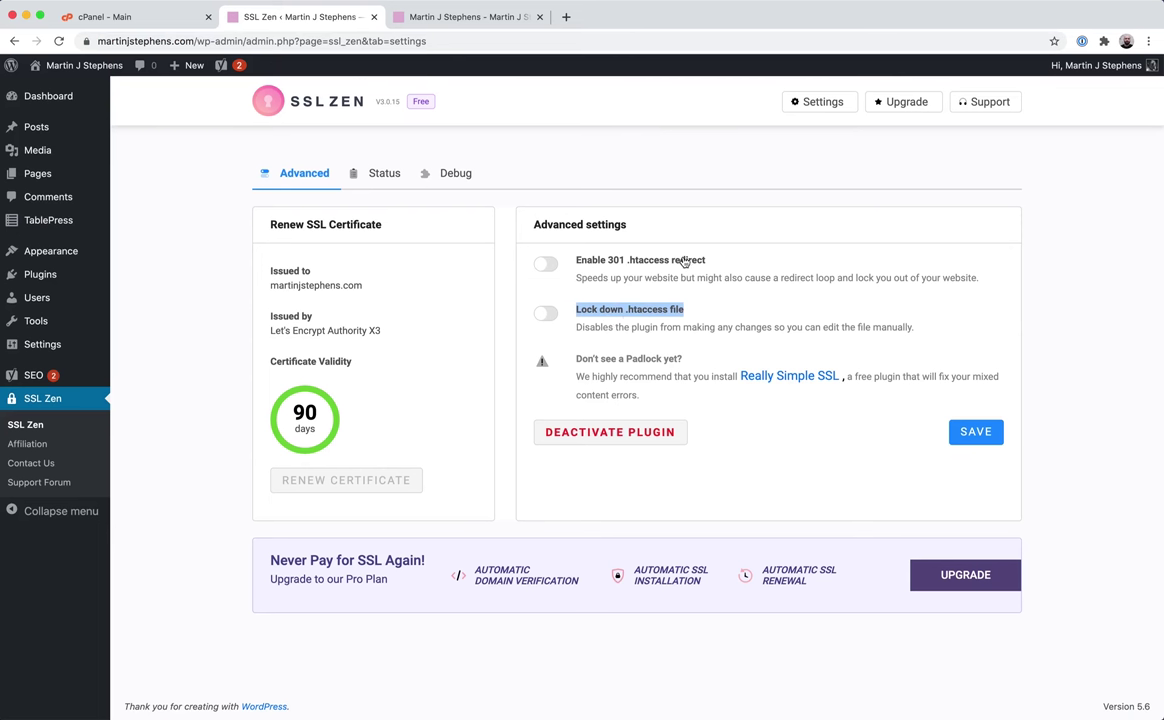
pyautogui.moveTo(706, 261); pyautogui.dragTo(578, 262)
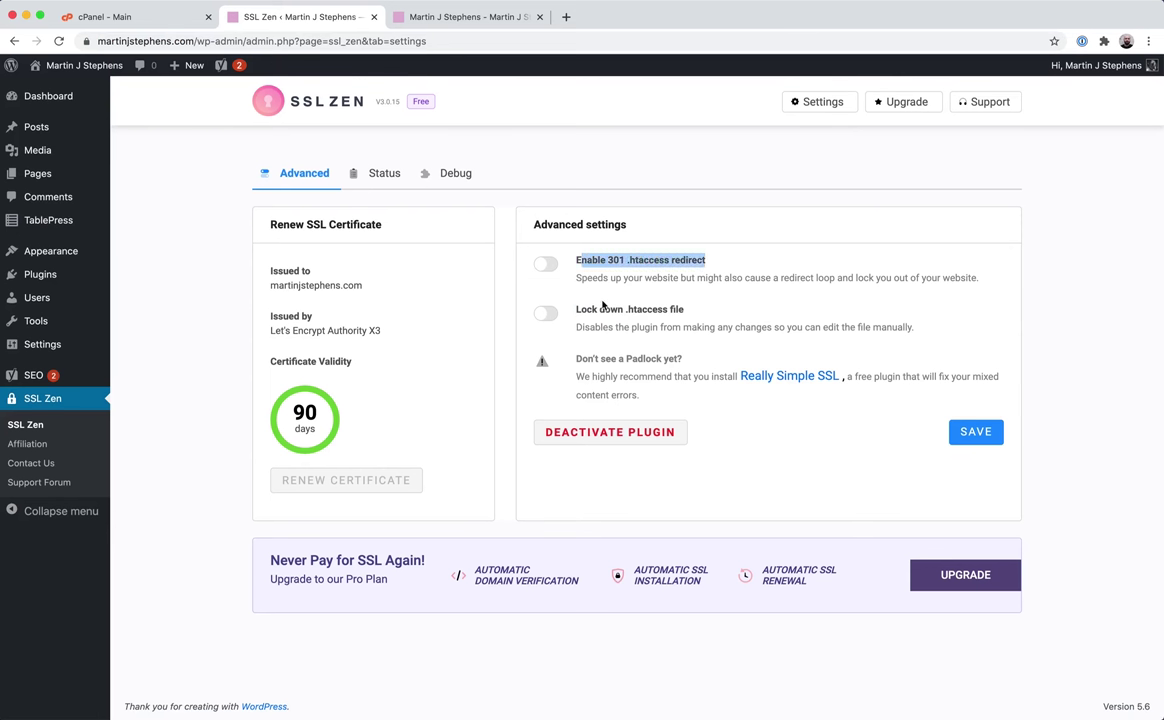
pyautogui.click(921, 247)
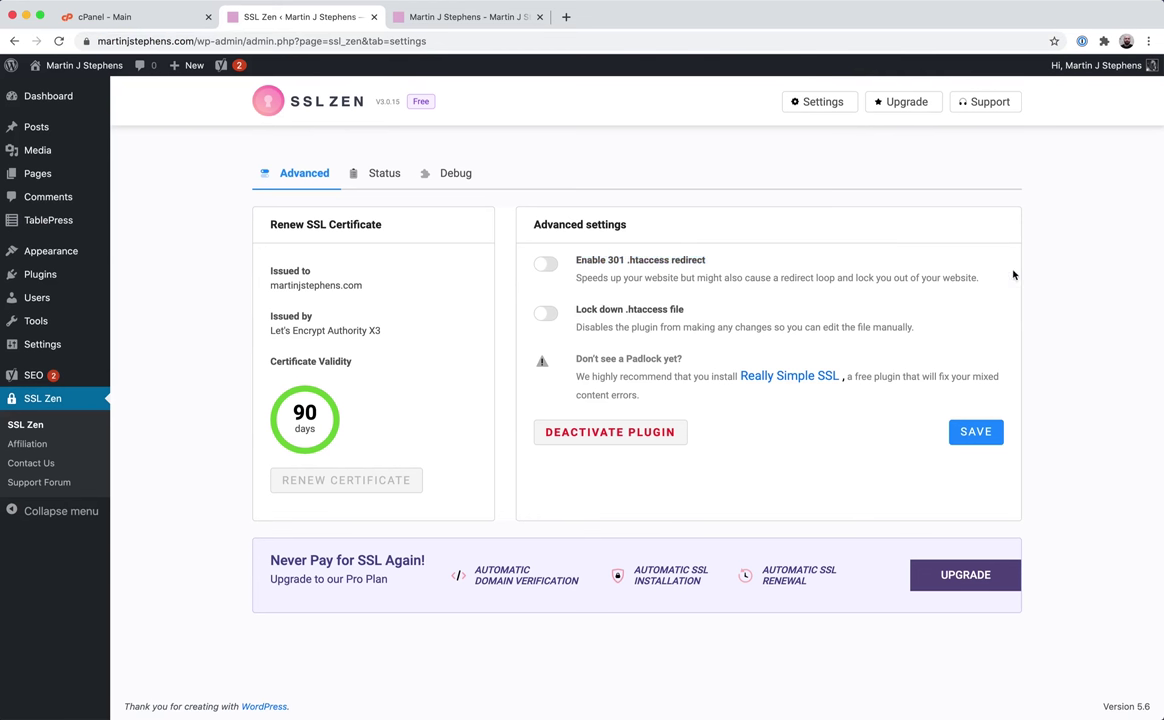